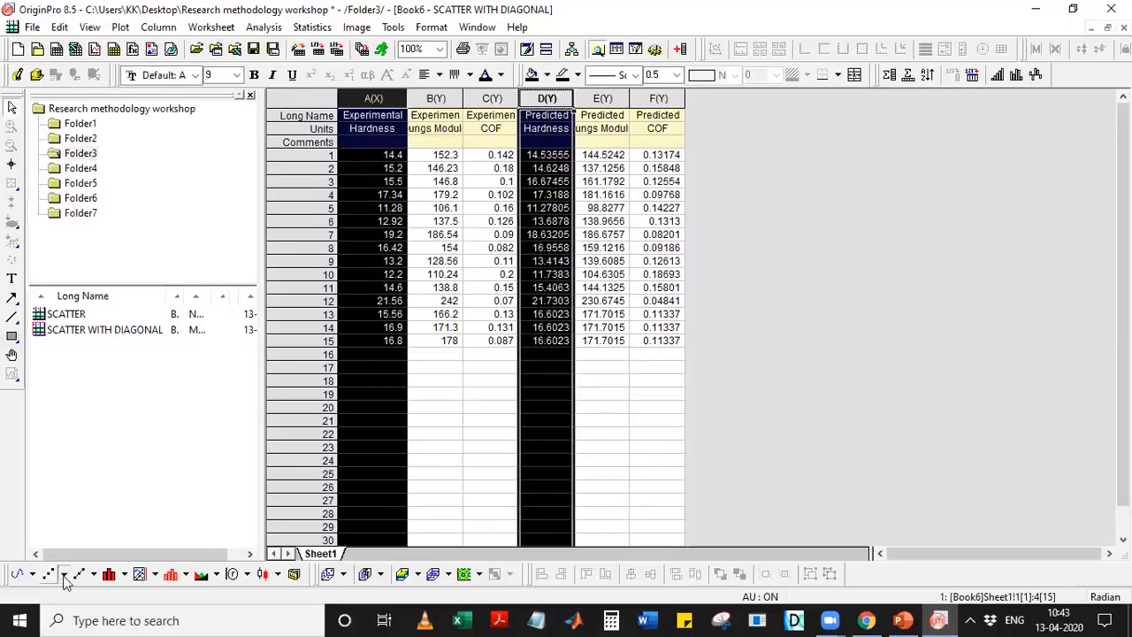
Plot the selected Experimental Hardness and Predicted Hardness columns as a scatter graph
{"action": "left_click", "coordinate": [63, 575]}
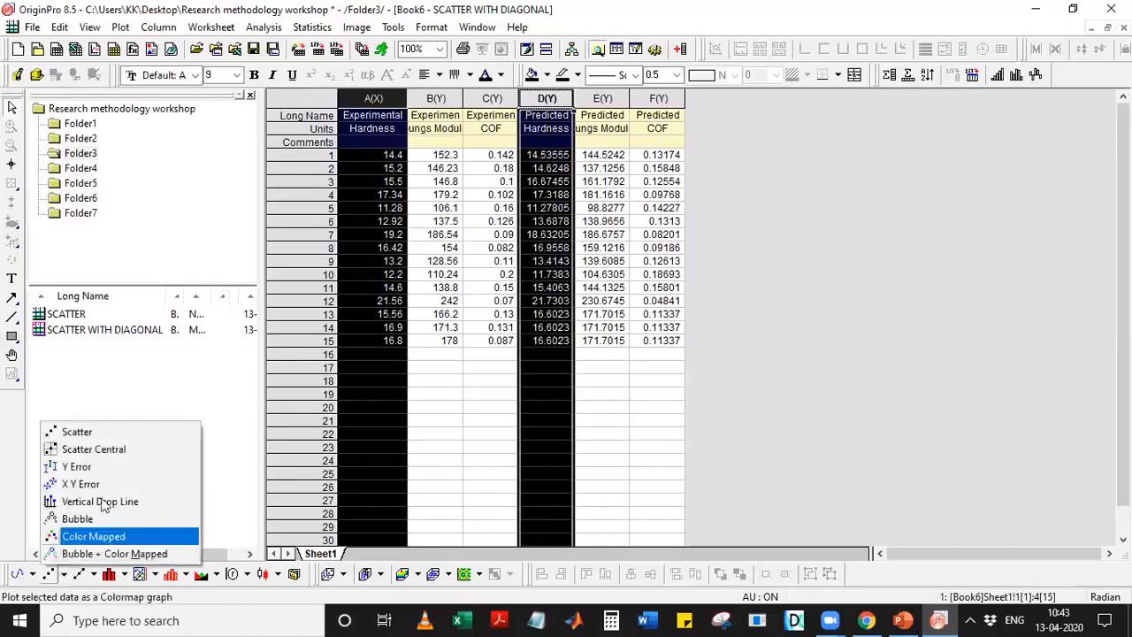
{"action": "left_click", "coordinate": [110, 433]}
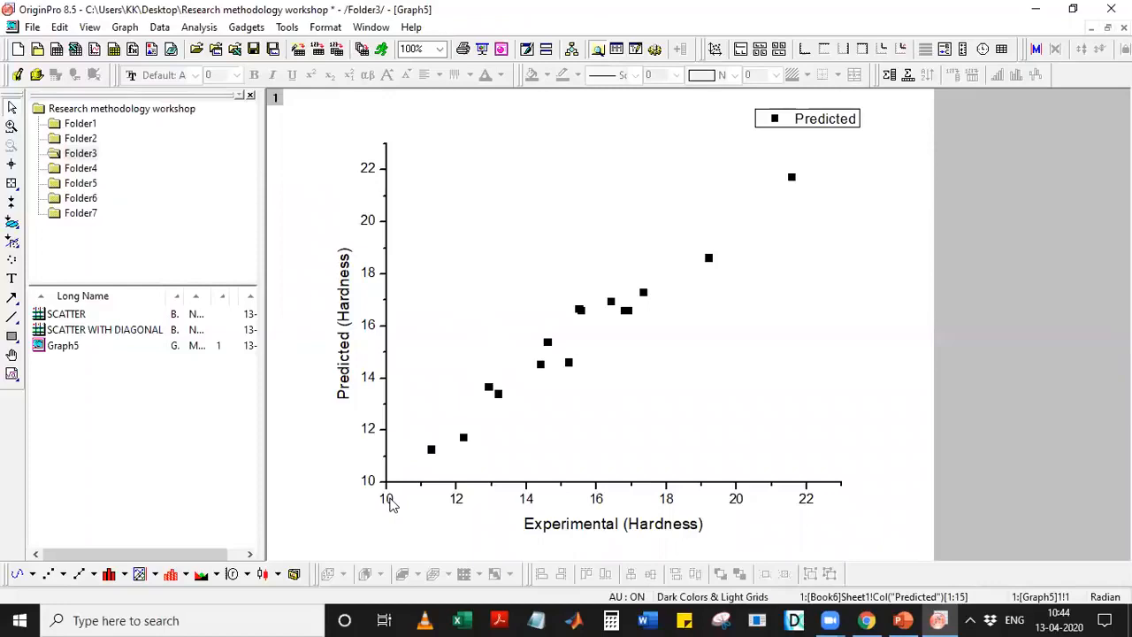
Set the upper limit of both the horizontal and vertical axis scales to 24 and apply it
{"action": "left_click", "coordinate": [392, 503]}
{"action": "double_click", "coordinate": [392, 503]}
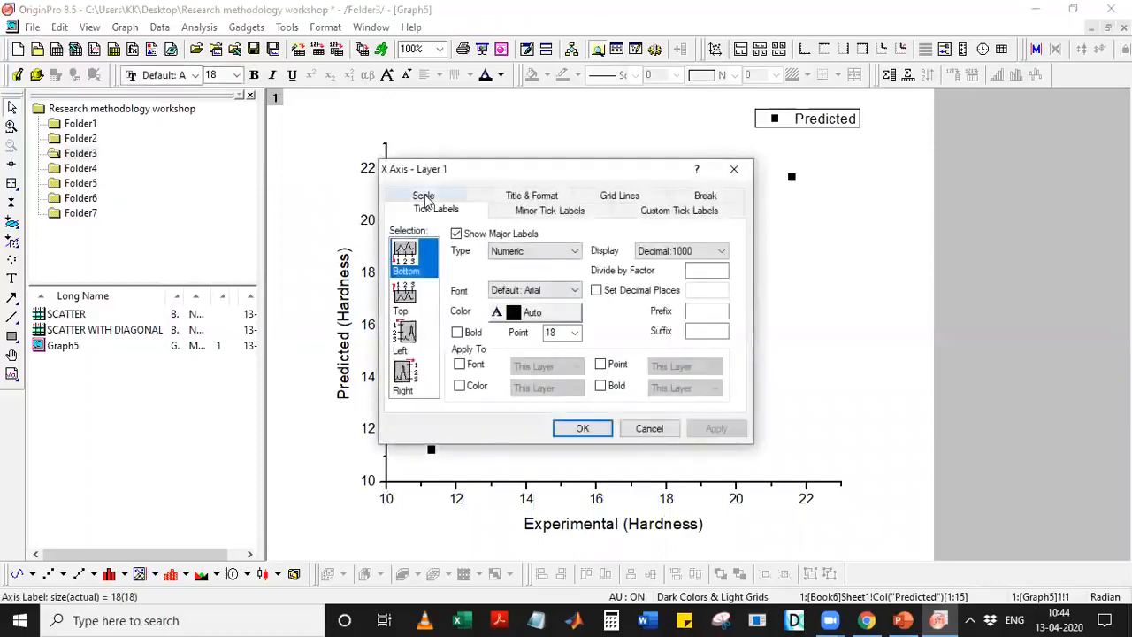
{"action": "left_click", "coordinate": [425, 196]}
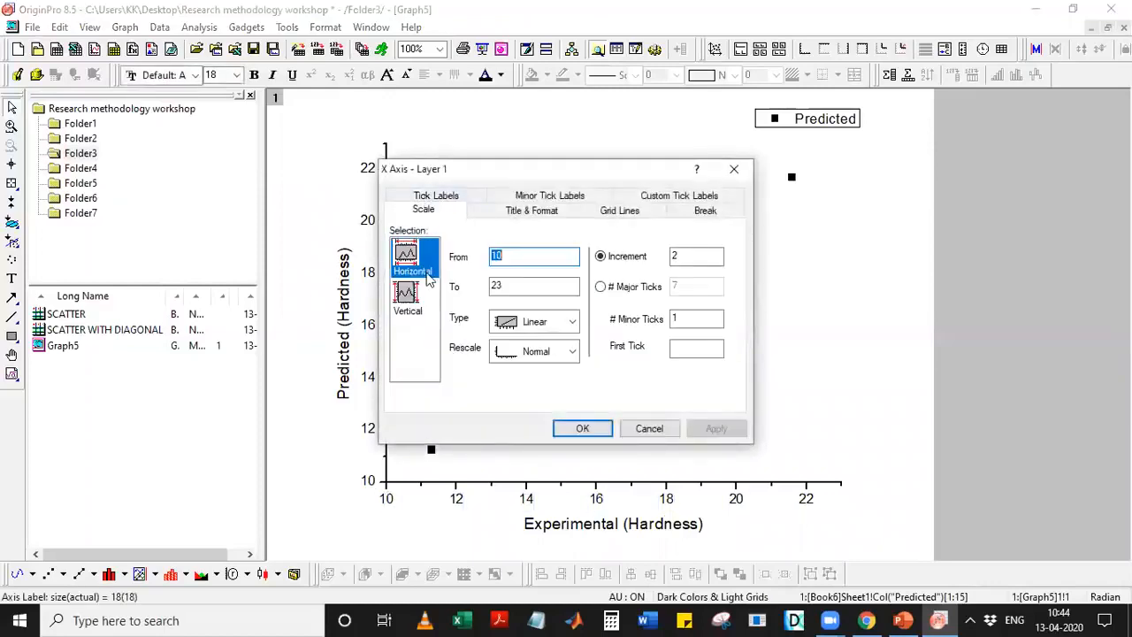
{"action": "double_click", "coordinate": [518, 286]}
{"action": "type", "text": "24"}
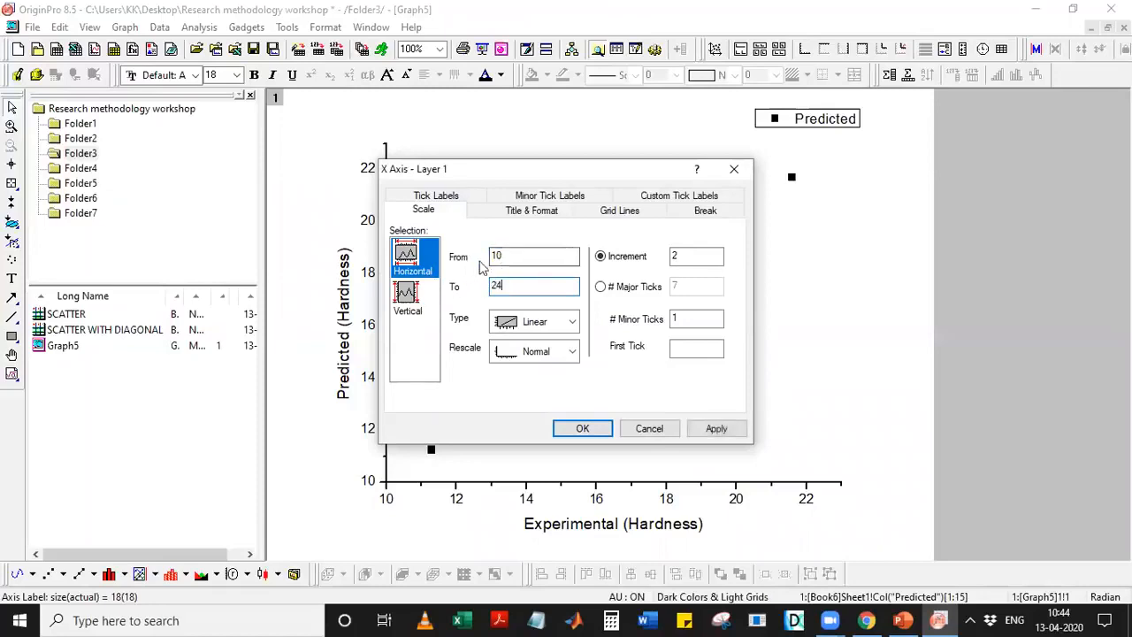
{"action": "left_click", "coordinate": [421, 308]}
{"action": "left_click", "coordinate": [500, 286]}
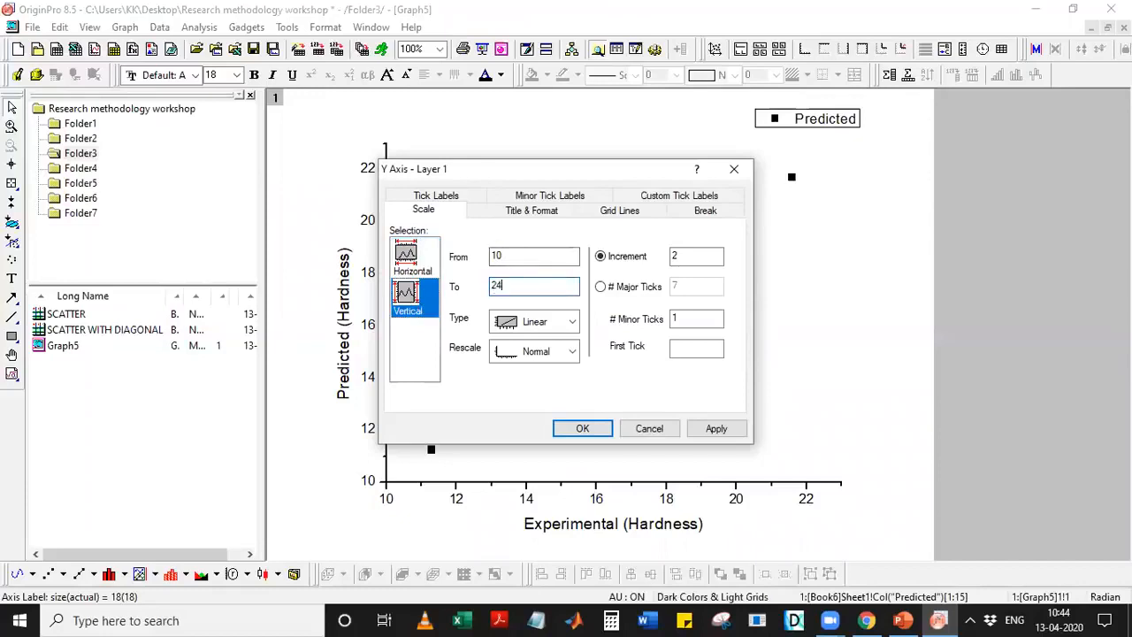
{"action": "left_click", "coordinate": [717, 430]}
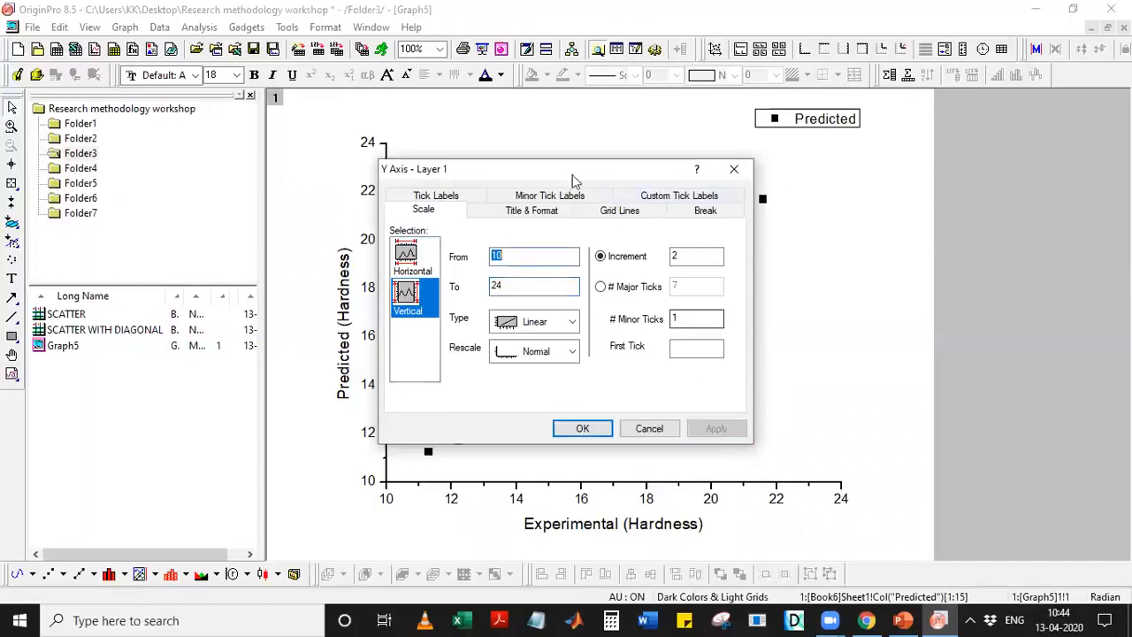
Add the opposite lines for both the horizontal and vertical grid directions so the plot is framed on all sides
{"action": "left_click_drag", "start_coordinate": [566, 171], "coordinate": [584, 212]}
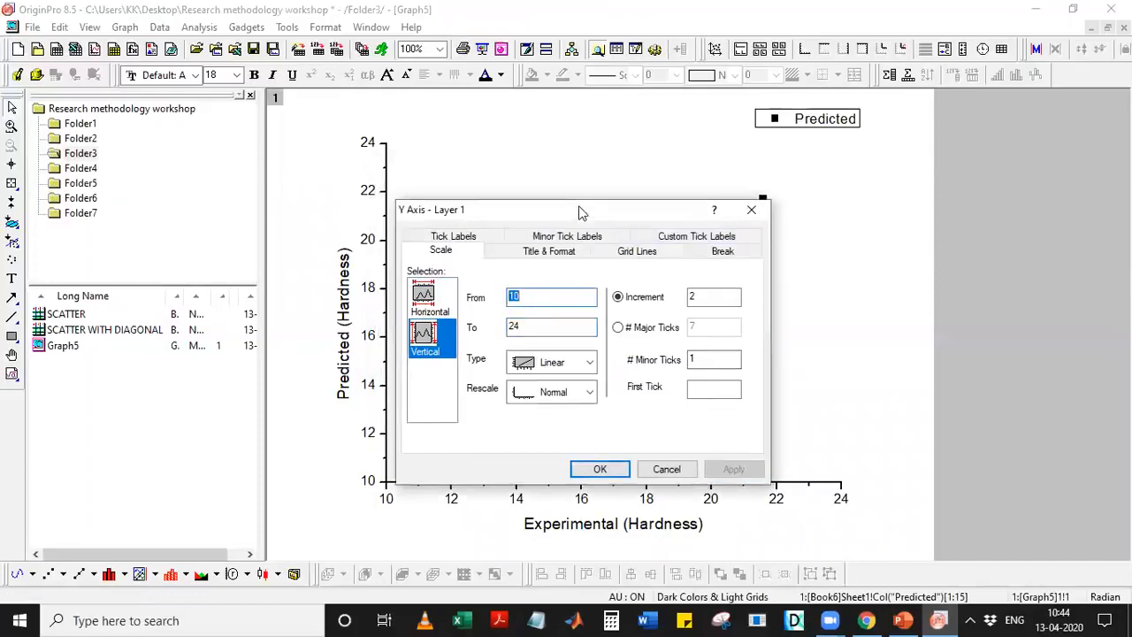
{"action": "left_click", "coordinate": [624, 253]}
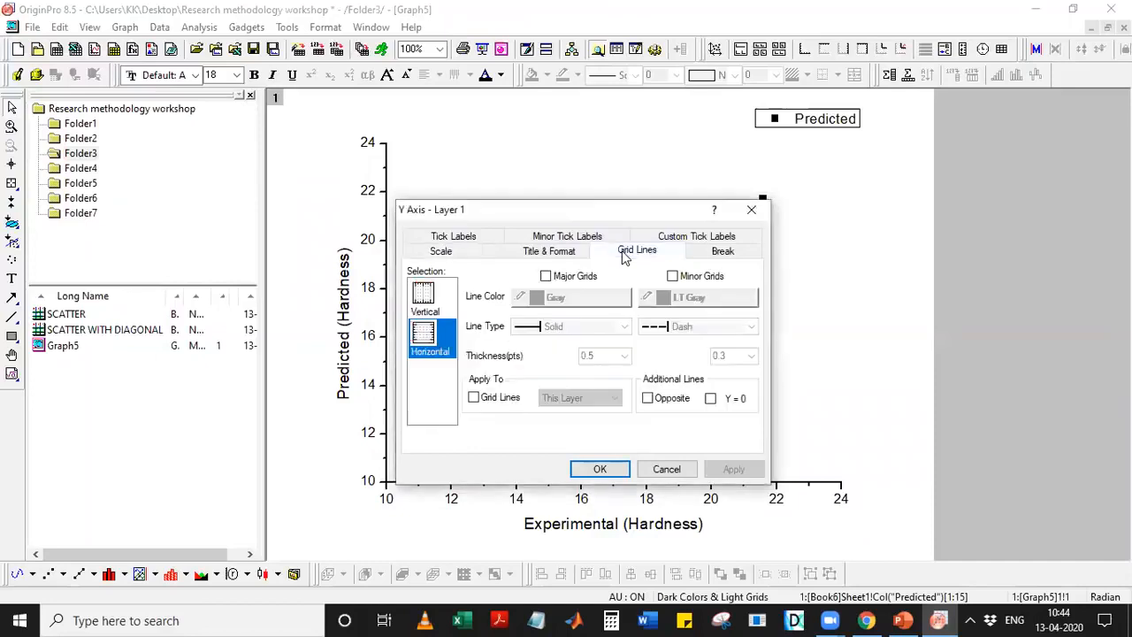
{"action": "left_click", "coordinate": [671, 403]}
{"action": "left_click", "coordinate": [446, 299]}
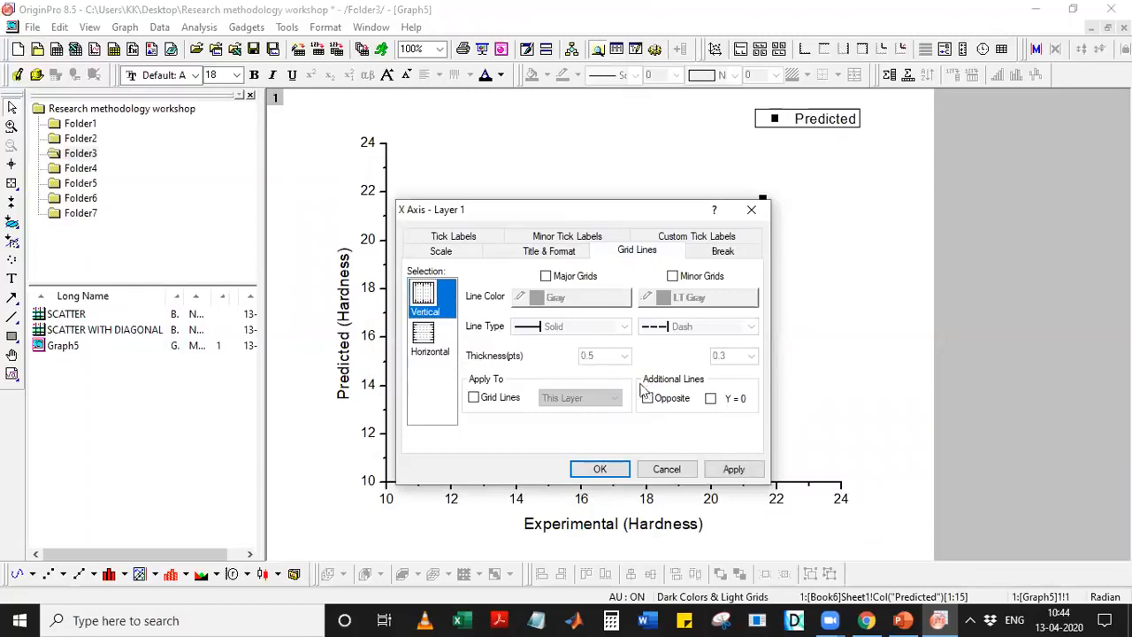
{"action": "left_click", "coordinate": [600, 470]}
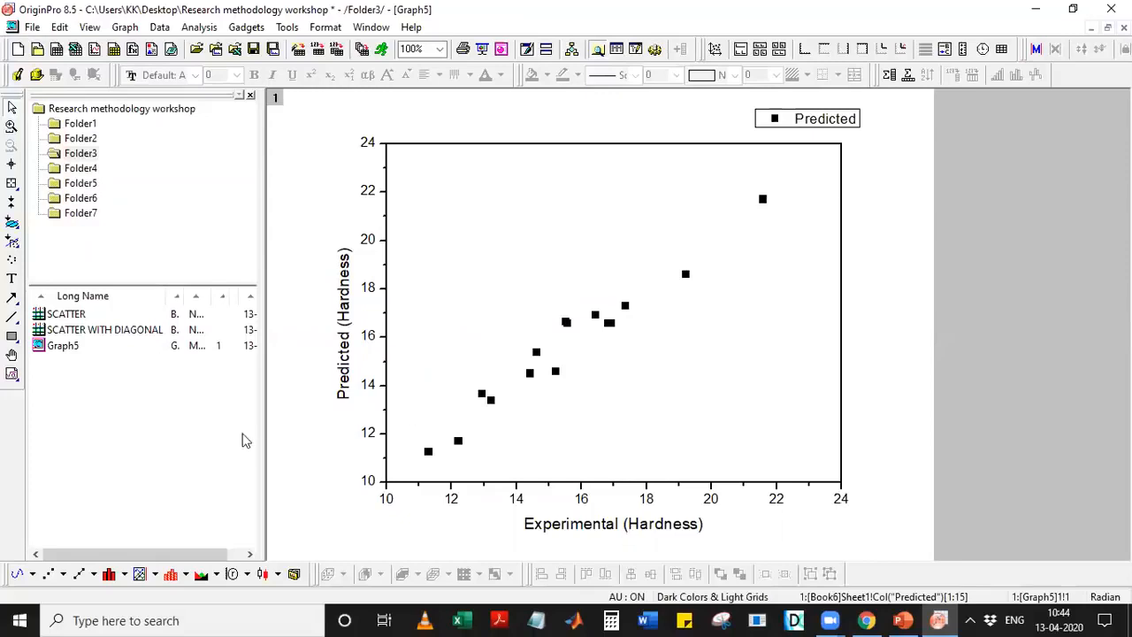
Draw a straight diagonal line from the plot's (10, 10) corner to its (24, 24) corner and adjust its upper end
{"action": "left_click", "coordinate": [18, 321]}
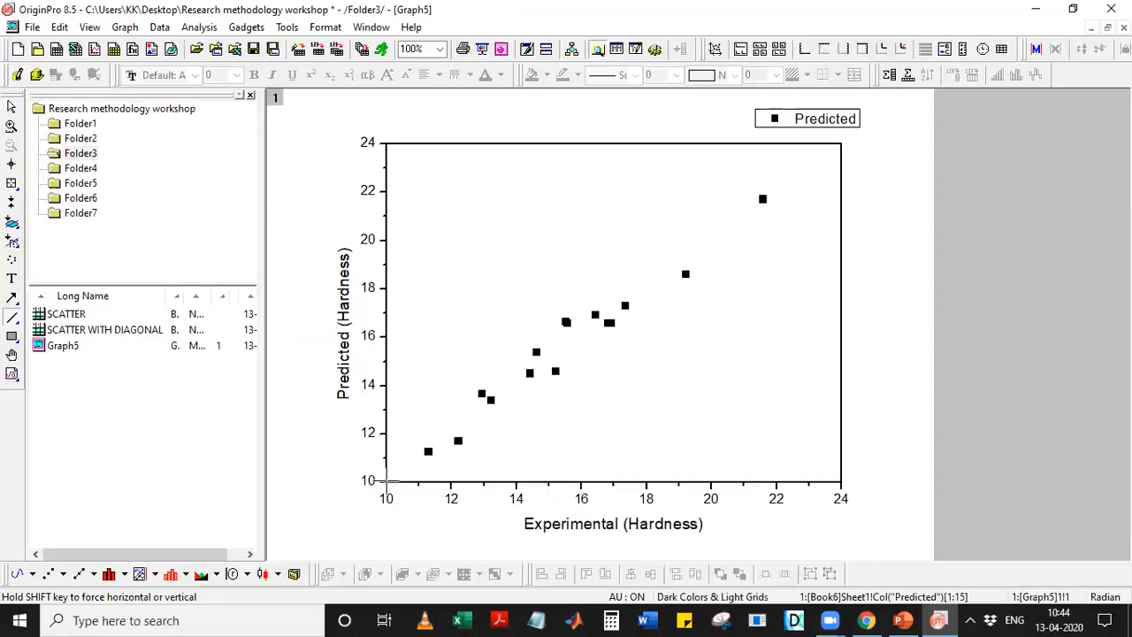
{"action": "mouse_move", "coordinate": [387, 480]}
{"action": "left_mouse_down"}
{"action": "mouse_move", "coordinate": [417, 470]}
{"action": "mouse_move", "coordinate": [939, 78]}
{"action": "mouse_move", "coordinate": [841, 143]}
{"action": "left_mouse_up"}
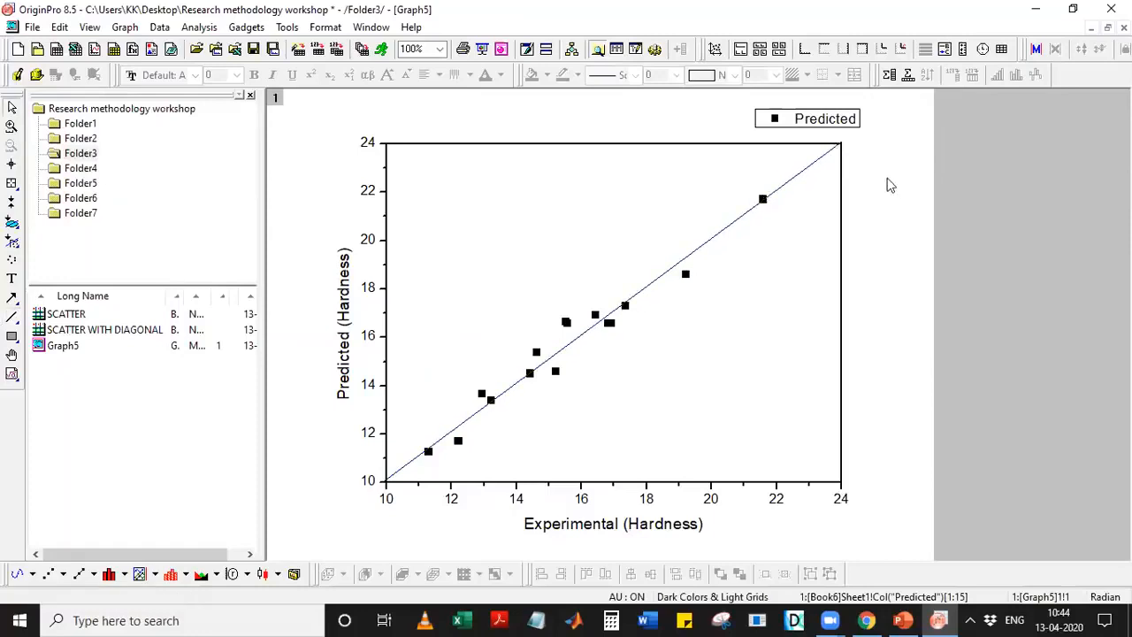
{"action": "left_click", "coordinate": [827, 155]}
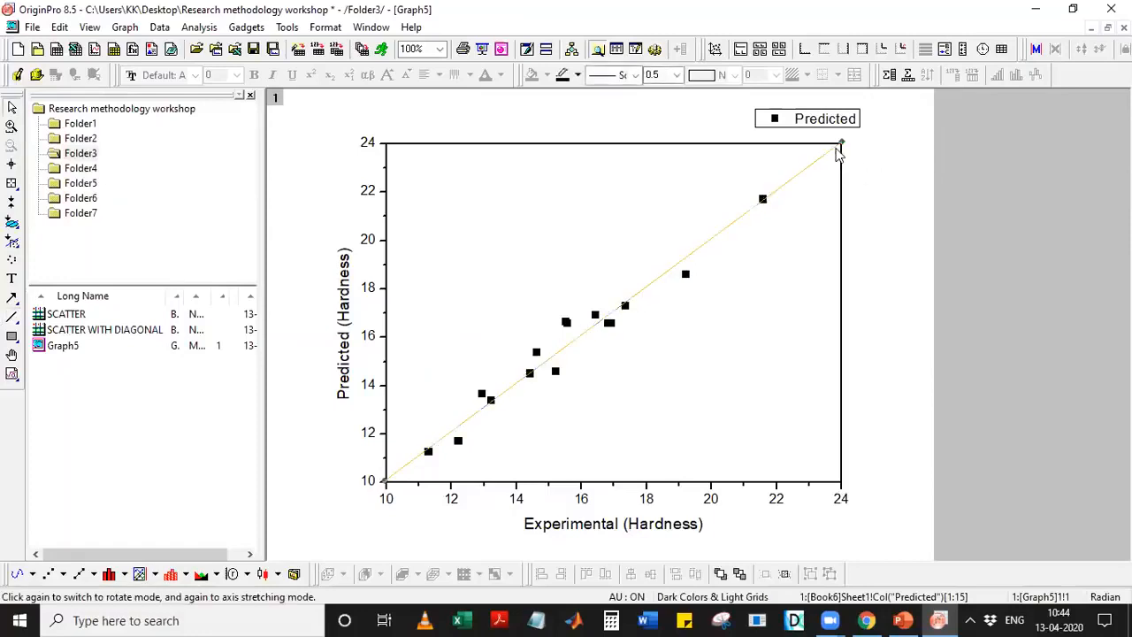
{"action": "left_click", "coordinate": [841, 141]}
{"action": "left_click", "coordinate": [884, 183]}
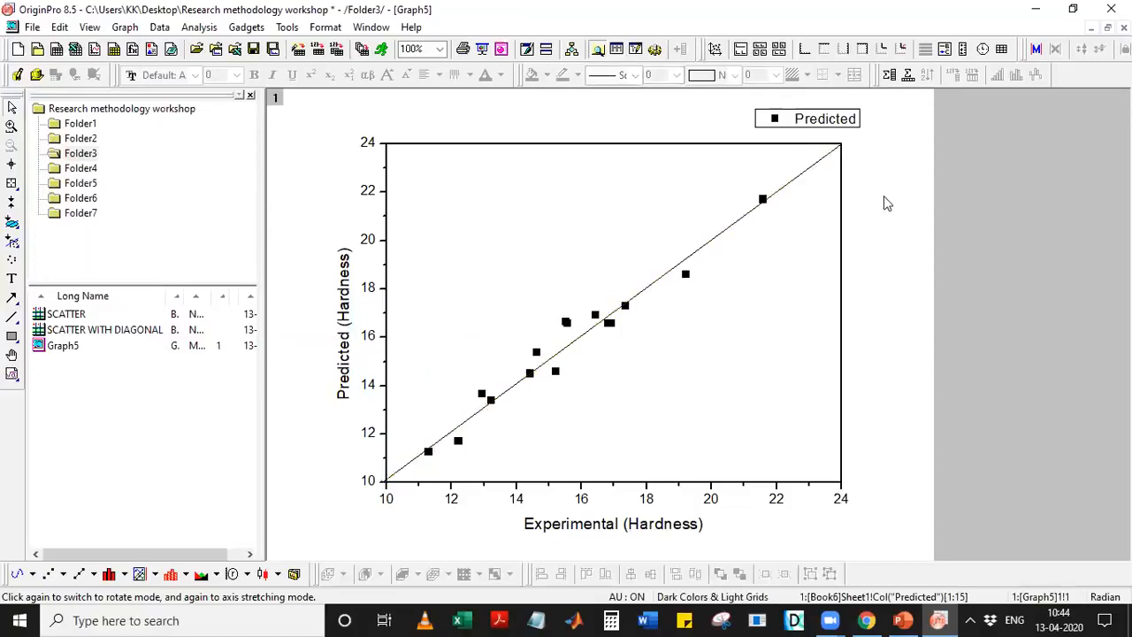
Try a width of 5 on the diagonal line and settle on a width of 1
{"action": "double_click", "coordinate": [805, 175]}
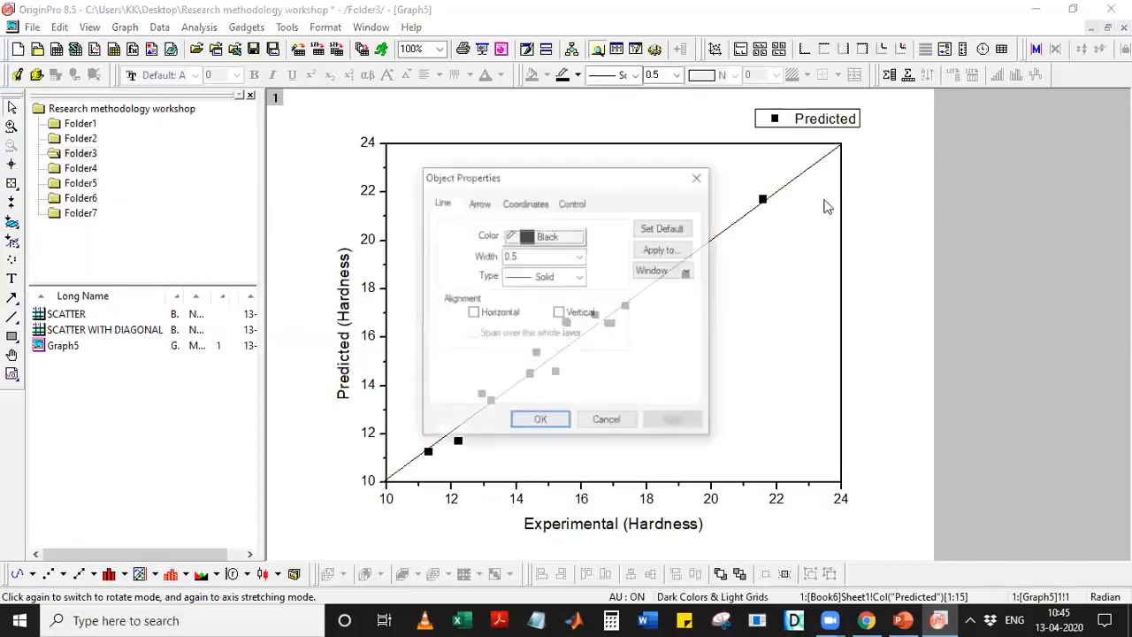
{"action": "left_click", "coordinate": [581, 257]}
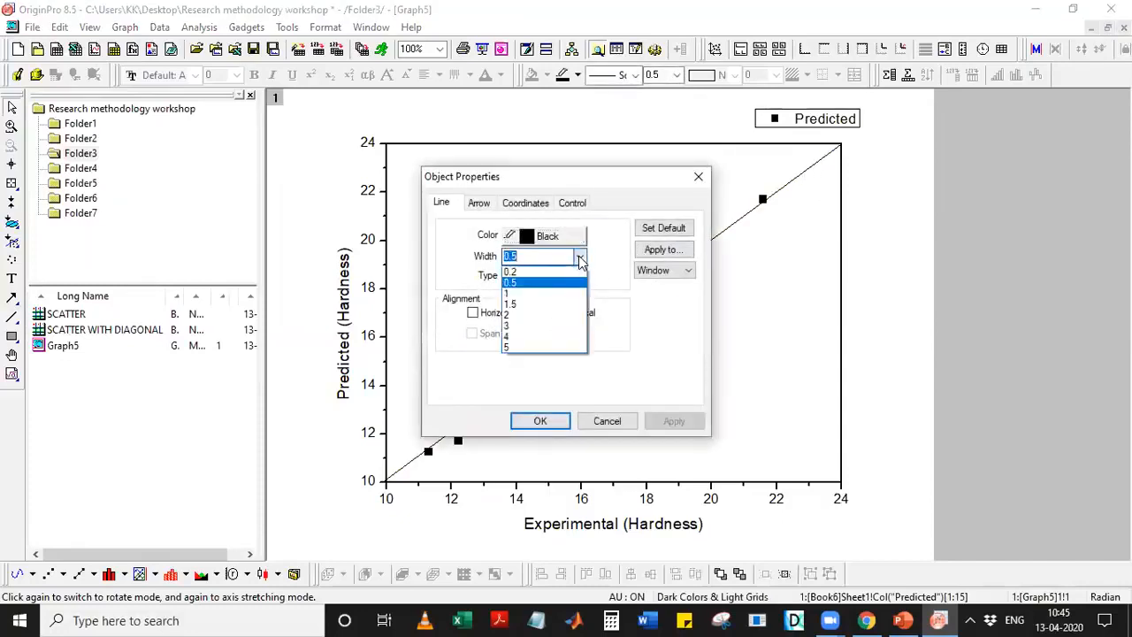
{"action": "left_click", "coordinate": [536, 347]}
{"action": "left_click", "coordinate": [665, 425]}
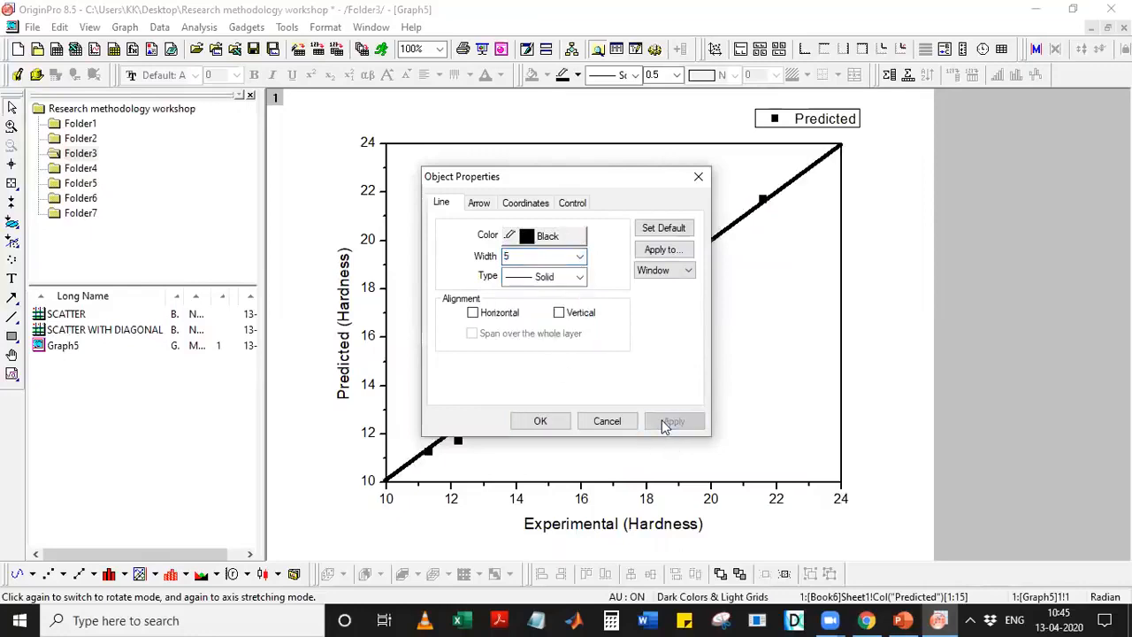
{"action": "left_click", "coordinate": [580, 257]}
{"action": "left_click", "coordinate": [533, 293]}
{"action": "left_click", "coordinate": [672, 421]}
Change the diagonal line's type to Dash and accept the line properties
{"action": "left_click", "coordinate": [578, 277]}
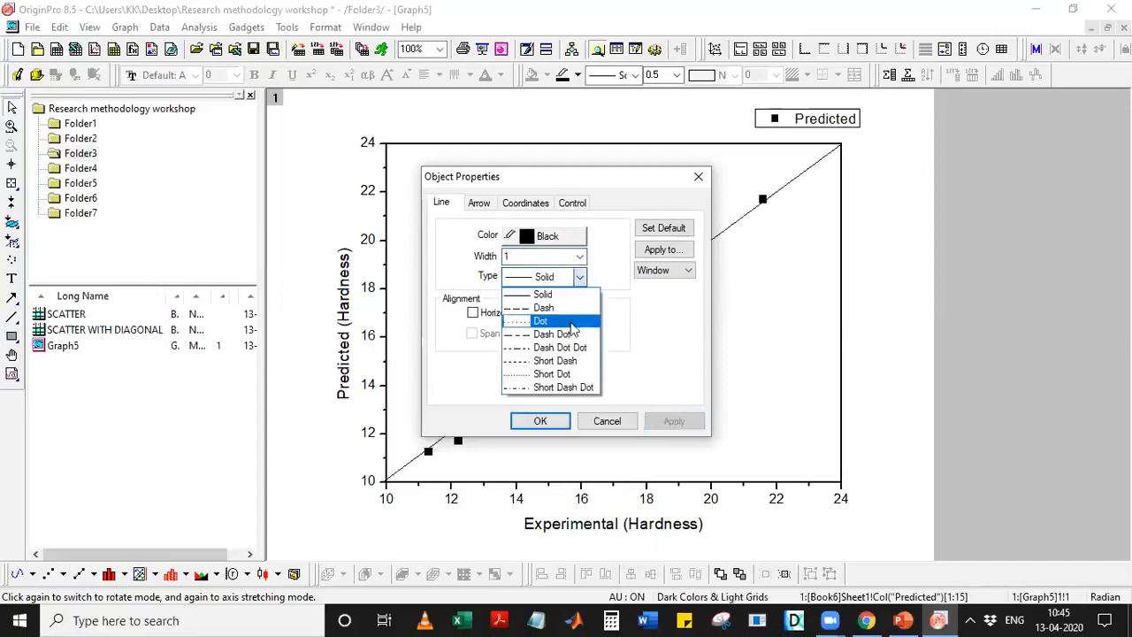
{"action": "left_click", "coordinate": [560, 305]}
{"action": "left_click", "coordinate": [668, 422]}
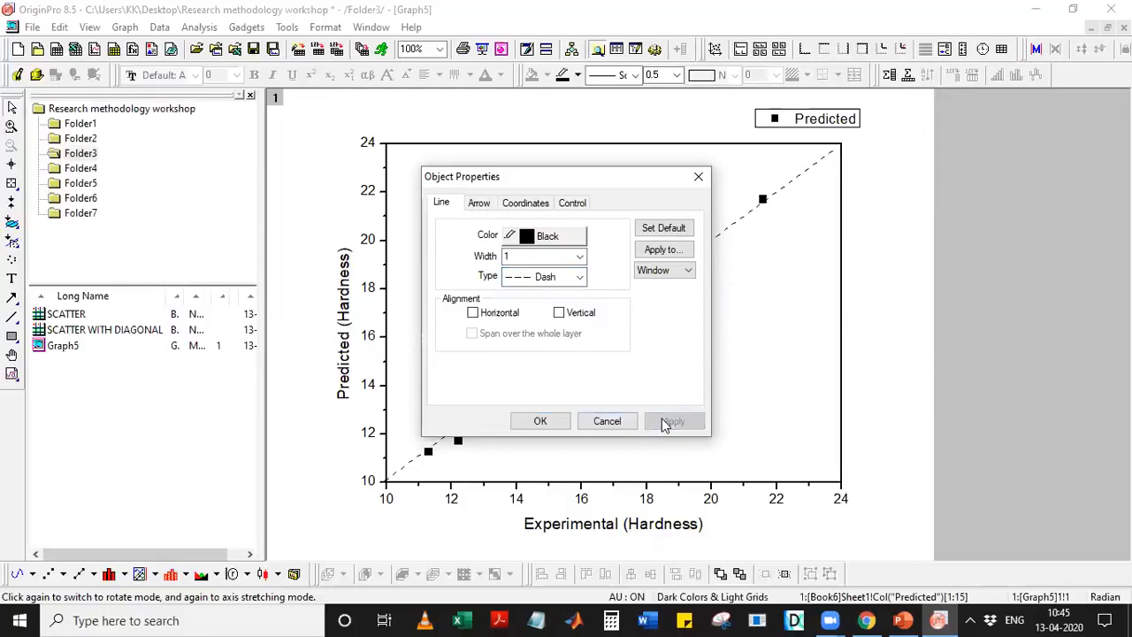
{"action": "left_click", "coordinate": [552, 423]}
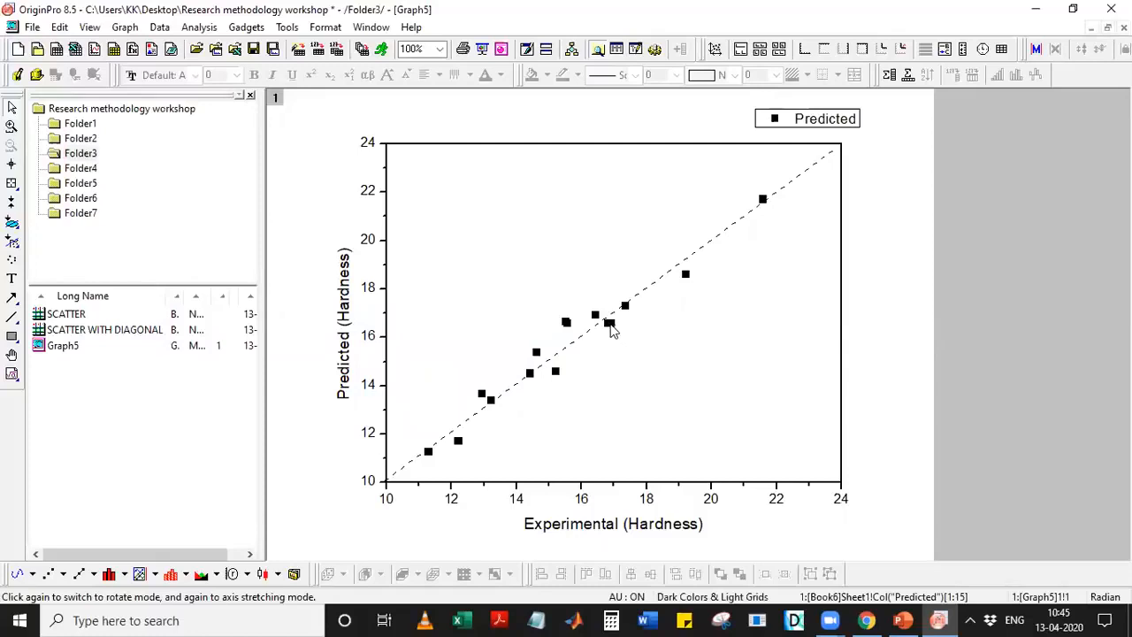
{"action": "double_click", "coordinate": [536, 353]}
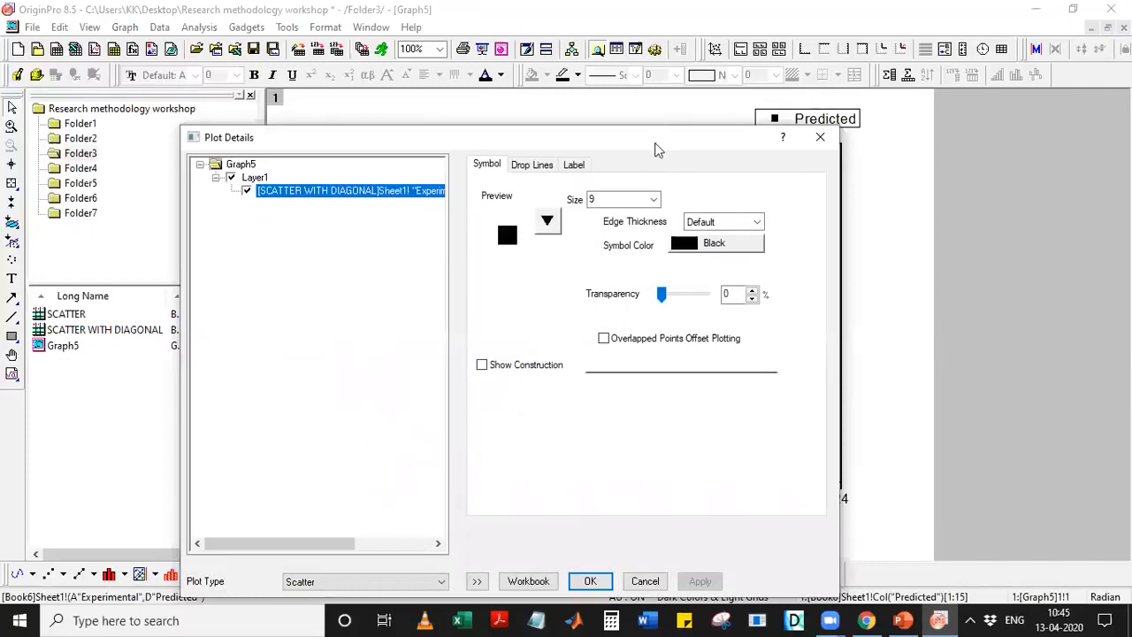
{"action": "left_click_drag", "start_coordinate": [656, 148], "coordinate": [460, 44]}
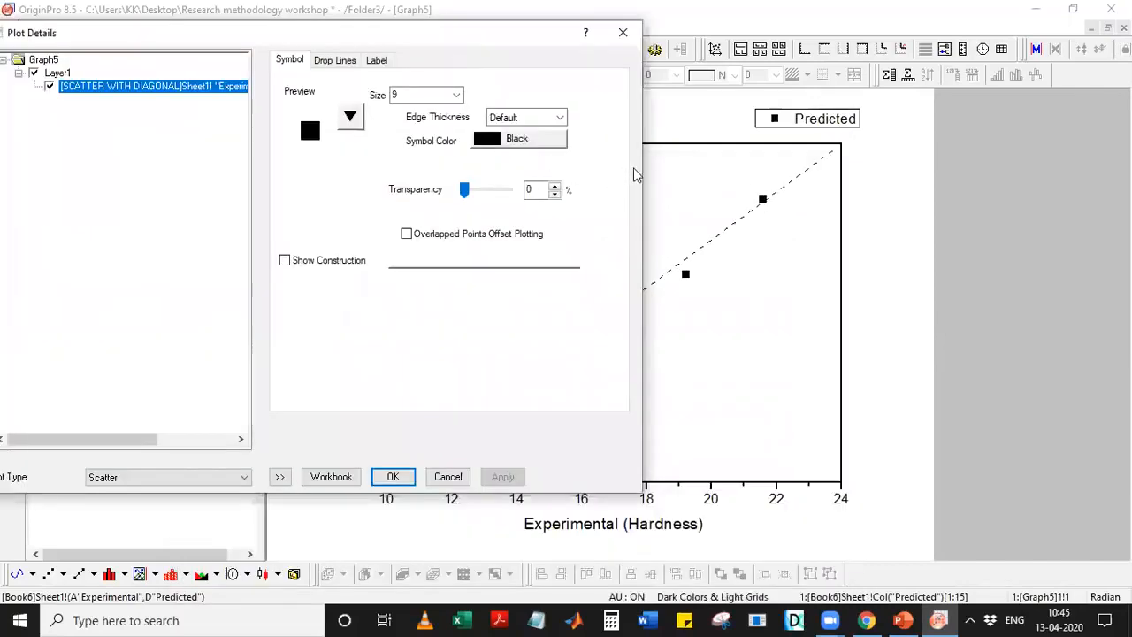
{"action": "left_click_drag", "start_coordinate": [644, 164], "coordinate": [591, 164]}
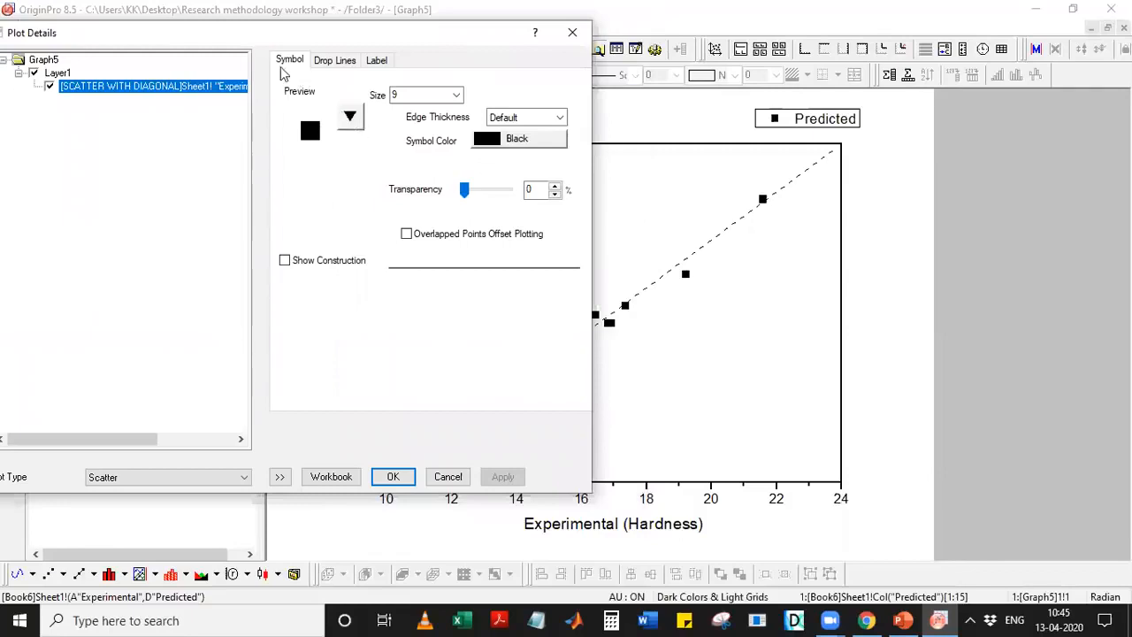
{"action": "left_click", "coordinate": [572, 32]}
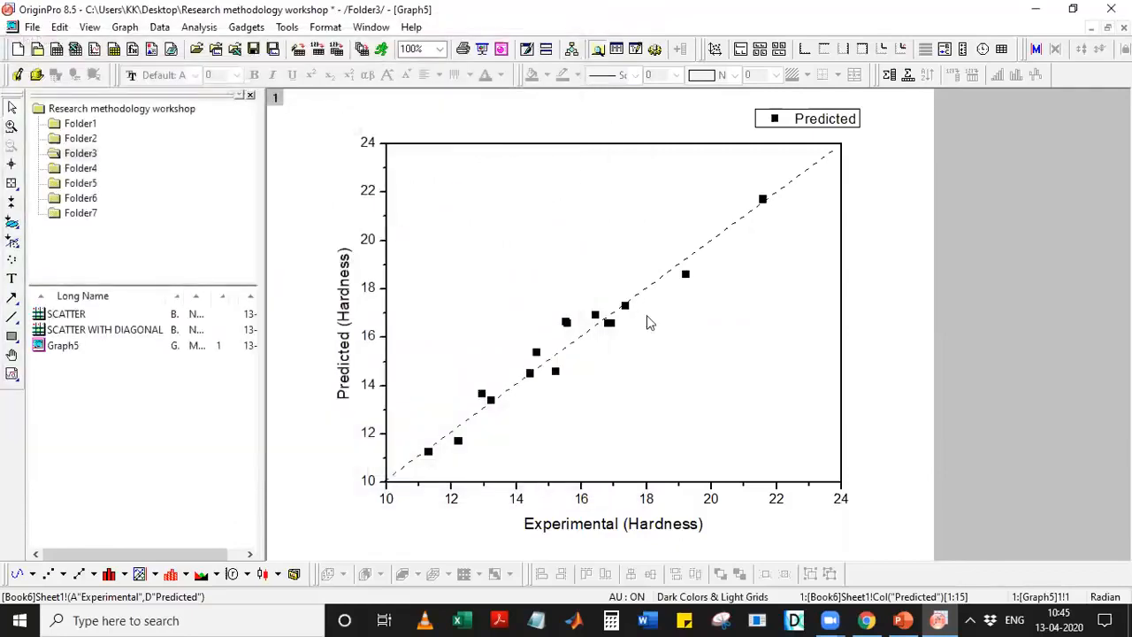
Change the scatter points' symbol to an open circle and apply it
{"action": "double_click", "coordinate": [567, 323]}
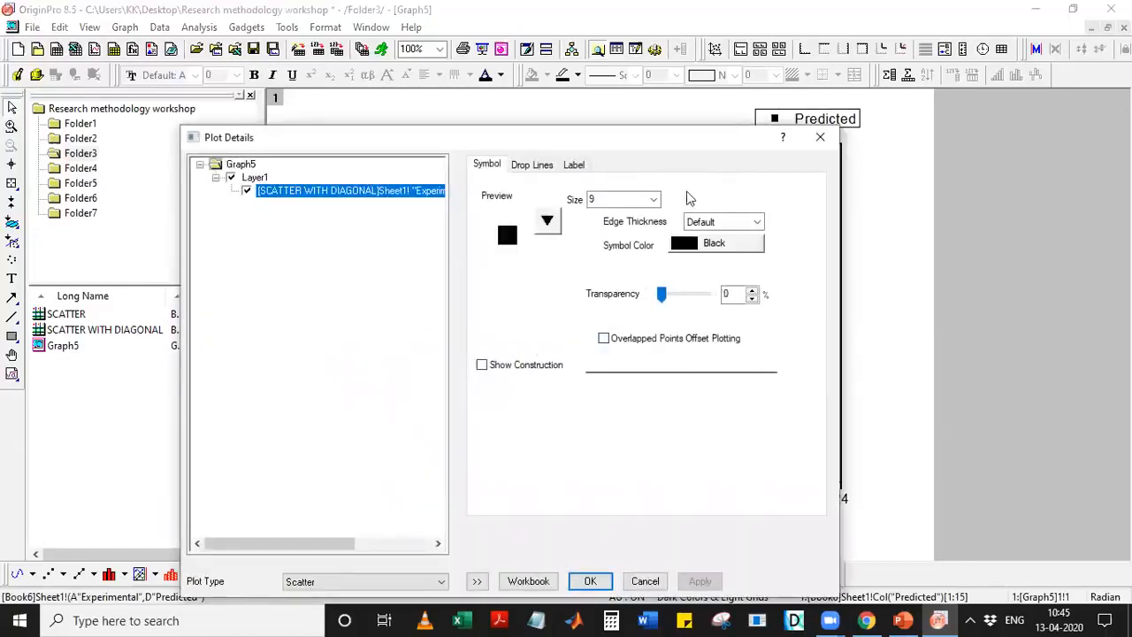
{"action": "left_click_drag", "start_coordinate": [600, 133], "coordinate": [469, 28]}
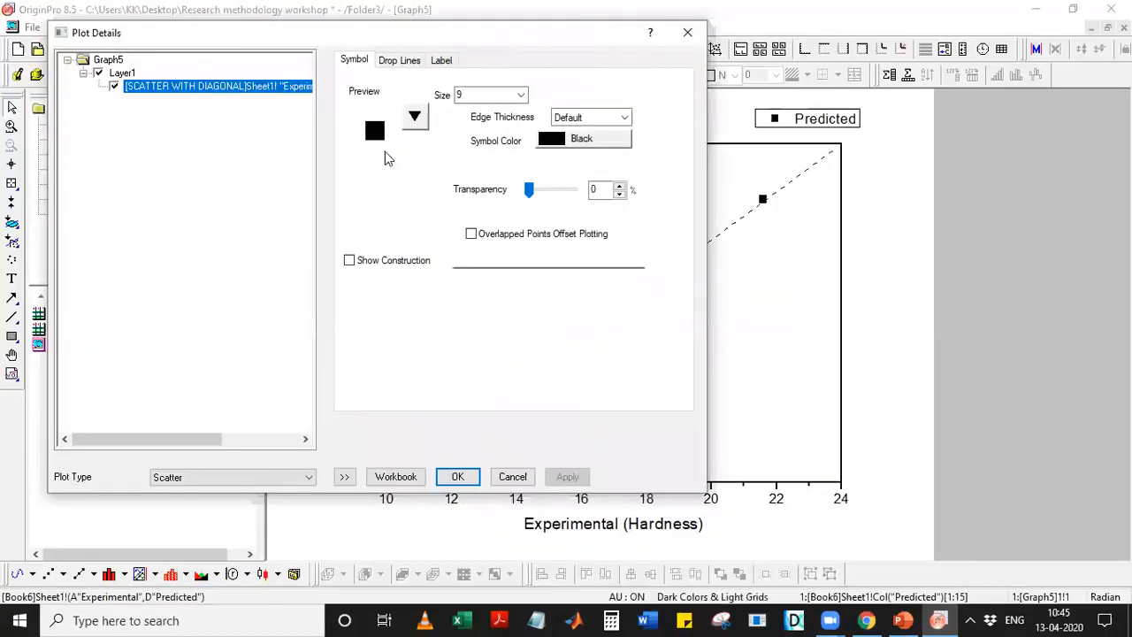
{"action": "left_click", "coordinate": [413, 116]}
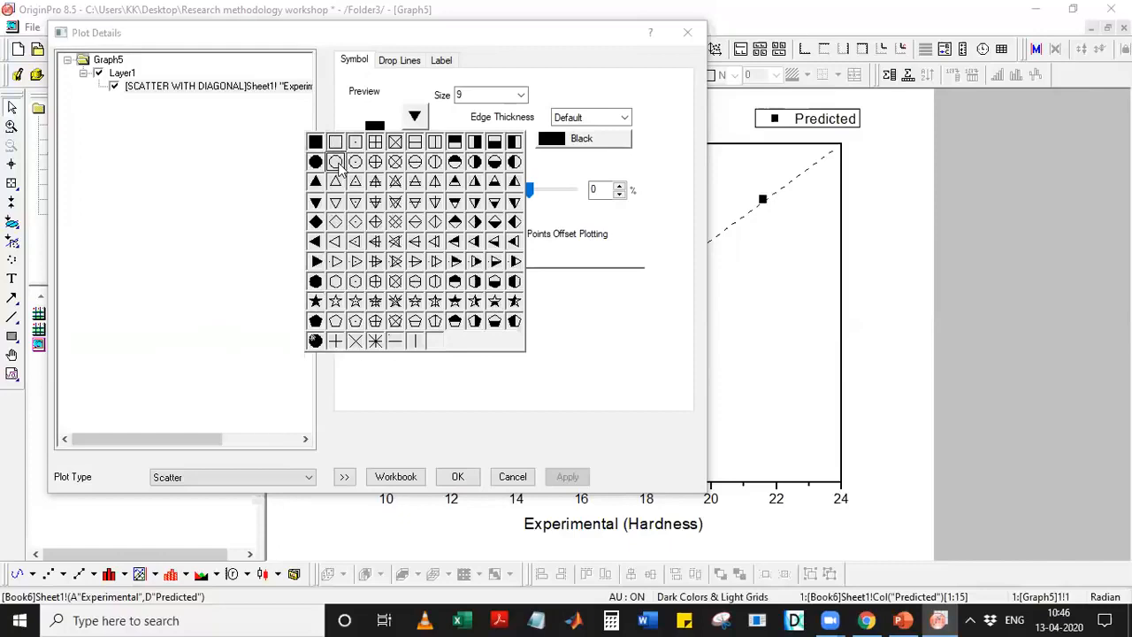
{"action": "left_click", "coordinate": [336, 163]}
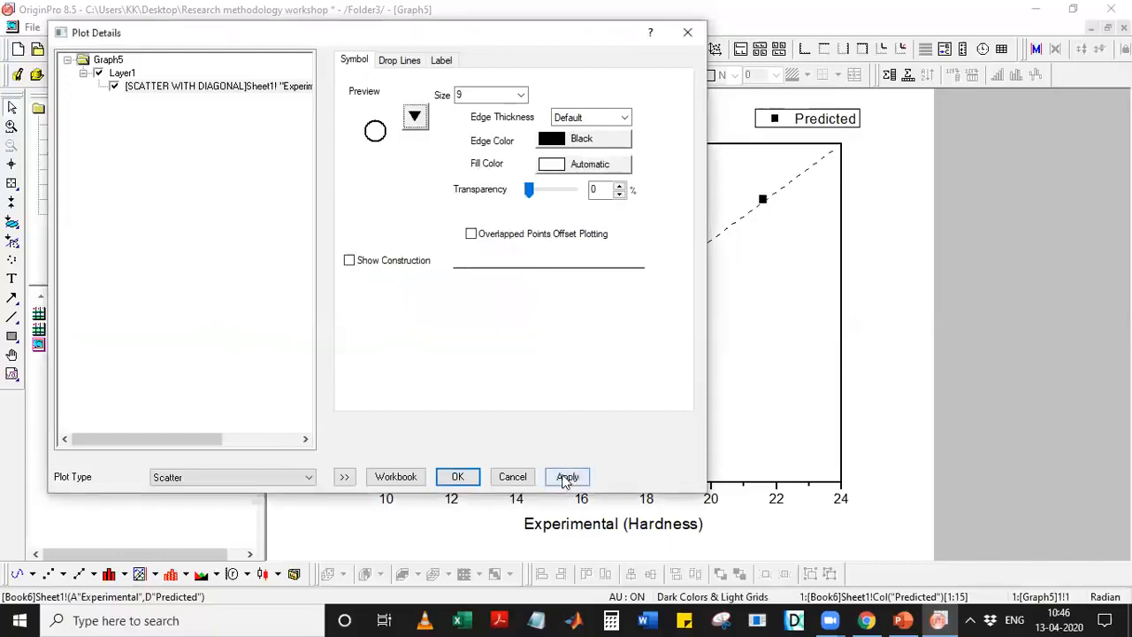
{"action": "left_click", "coordinate": [566, 478]}
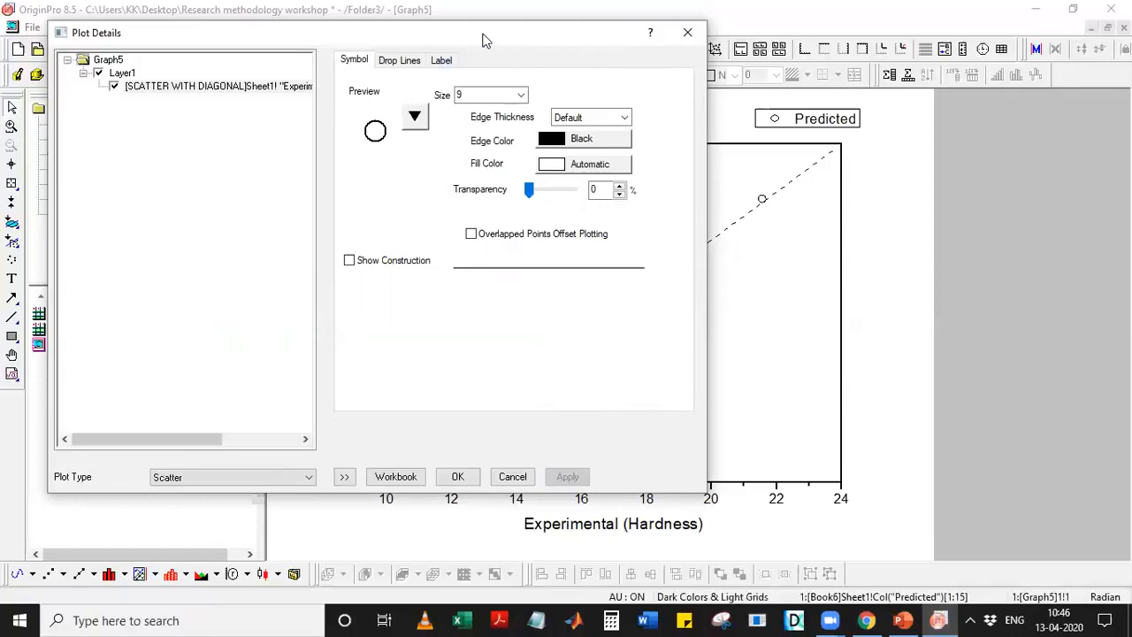
Set the edge color of the scatter symbols to Blue and apply it to the graph
{"action": "left_click_drag", "start_coordinate": [485, 41], "coordinate": [260, 88]}
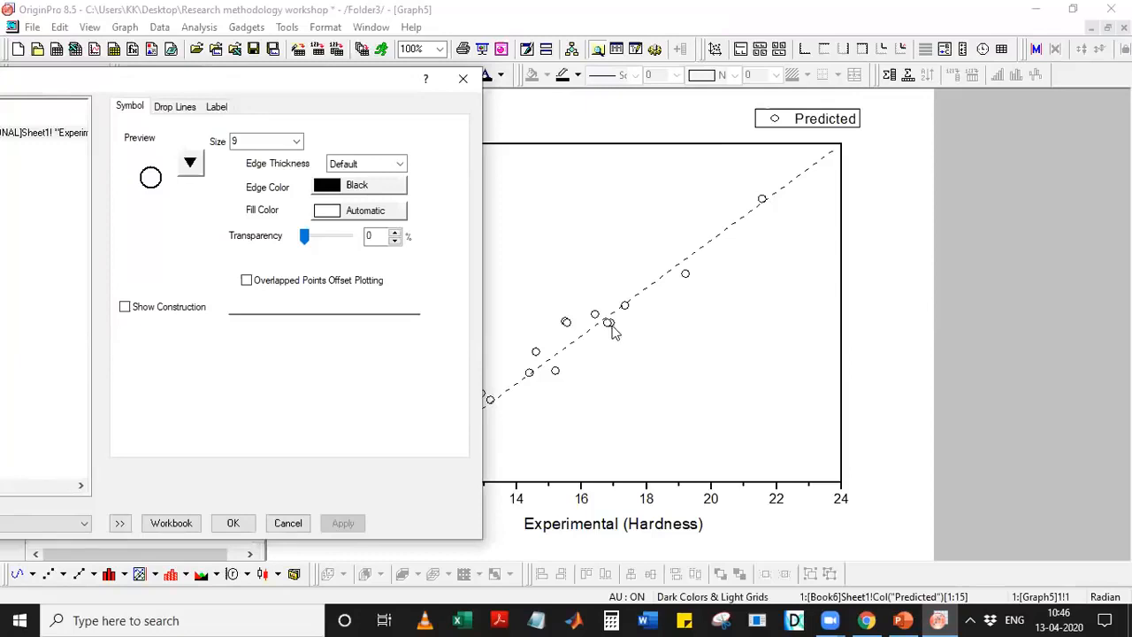
{"action": "left_click", "coordinate": [359, 187]}
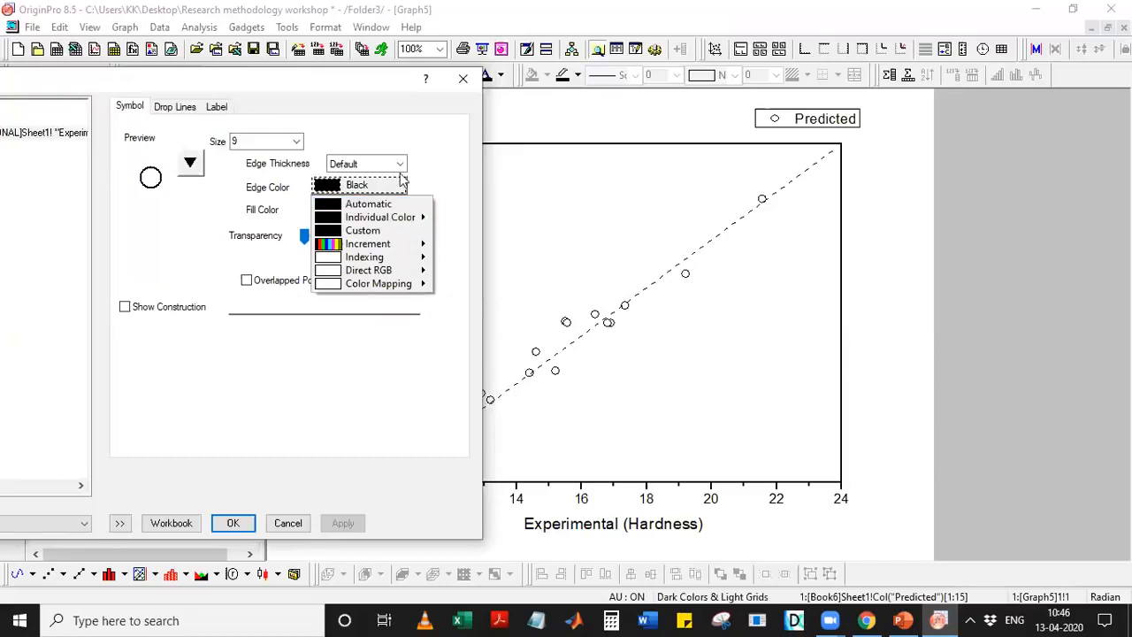
{"action": "left_click", "coordinate": [450, 165]}
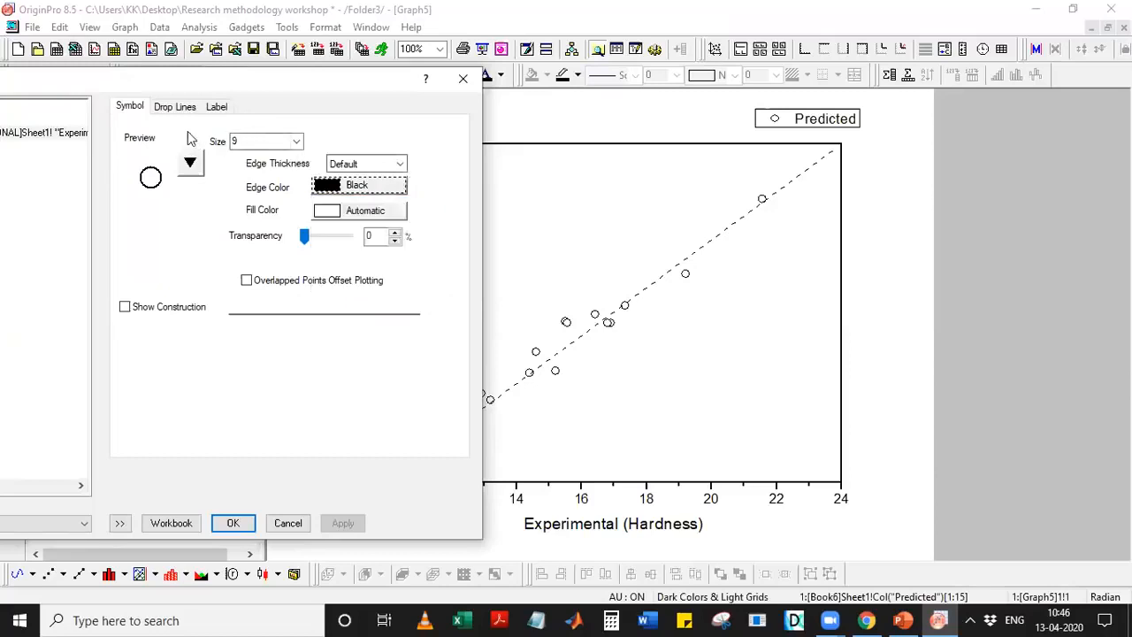
{"action": "left_click", "coordinate": [366, 188]}
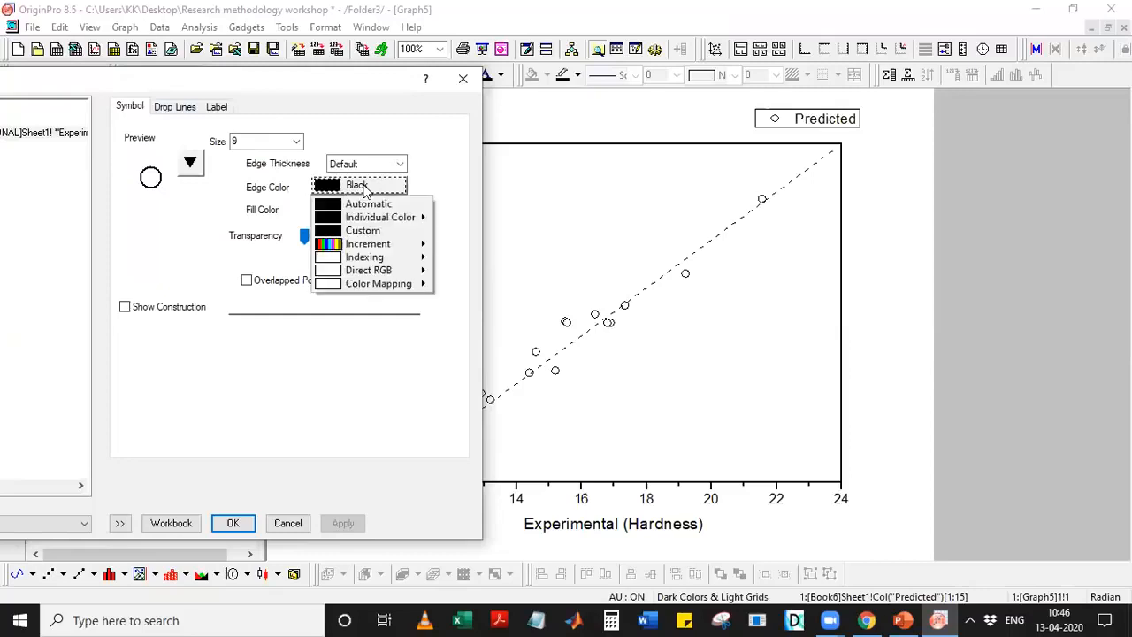
{"action": "mouse_move", "coordinate": [358, 221]}
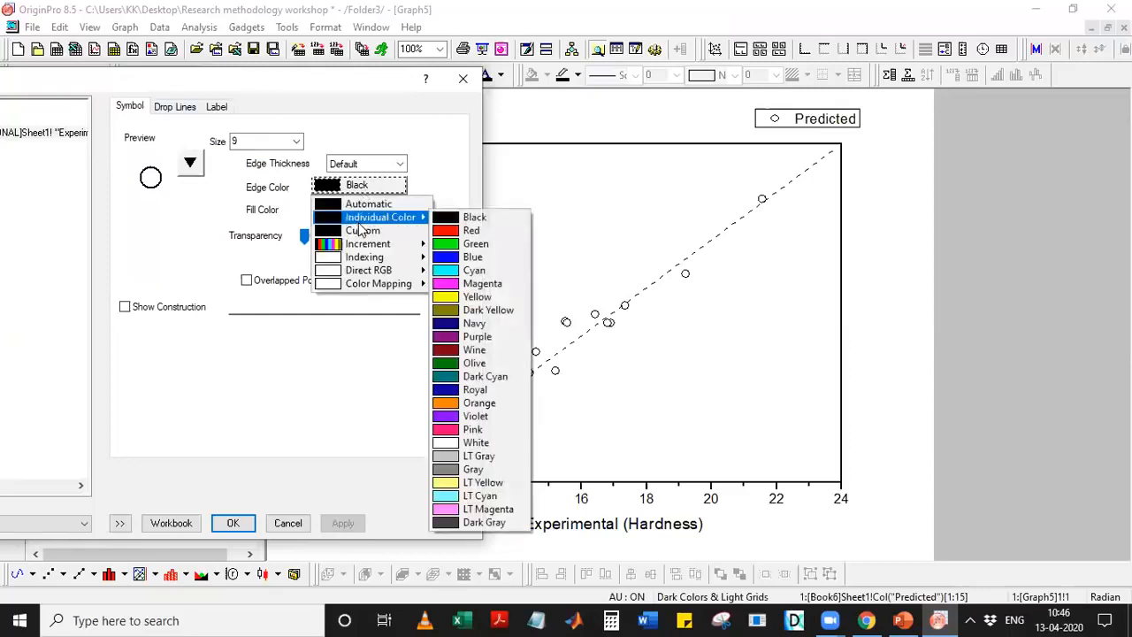
{"action": "left_click", "coordinate": [478, 257]}
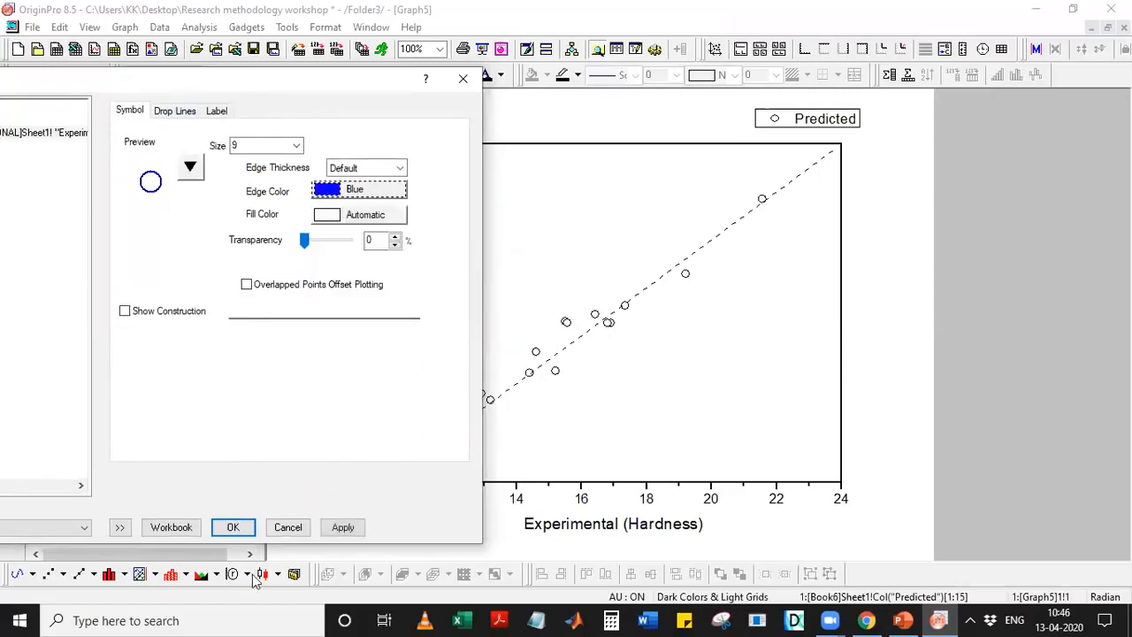
{"action": "left_click", "coordinate": [347, 527]}
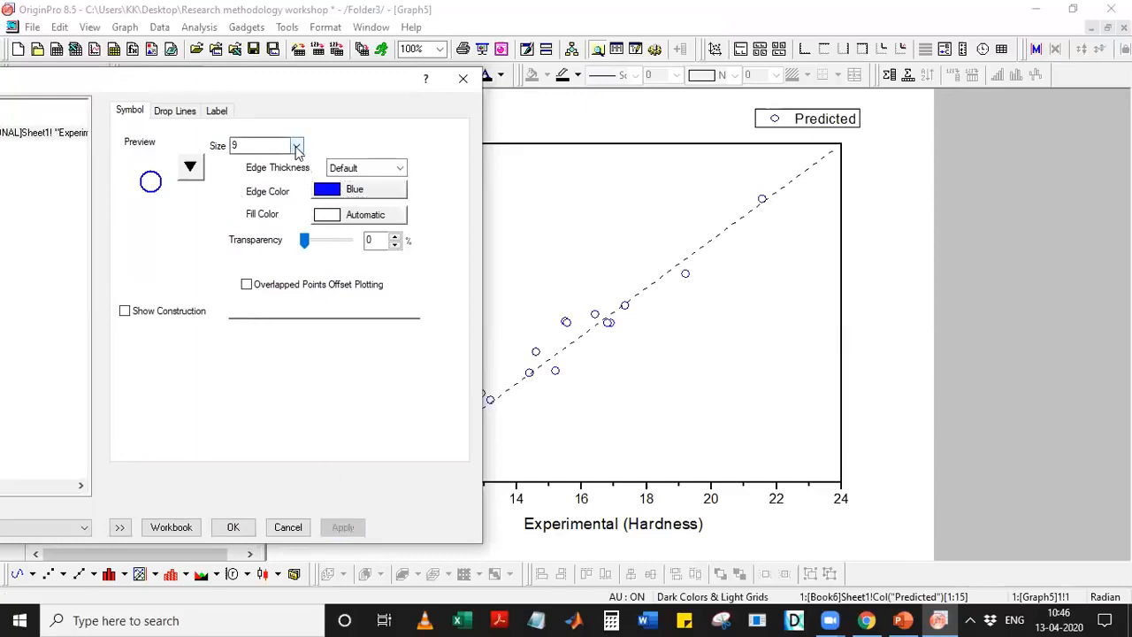
Try symbol sizes of 12 and 24 for the scatter points and settle on a size of 15
{"action": "left_click", "coordinate": [297, 146]}
{"action": "left_click", "coordinate": [280, 215]}
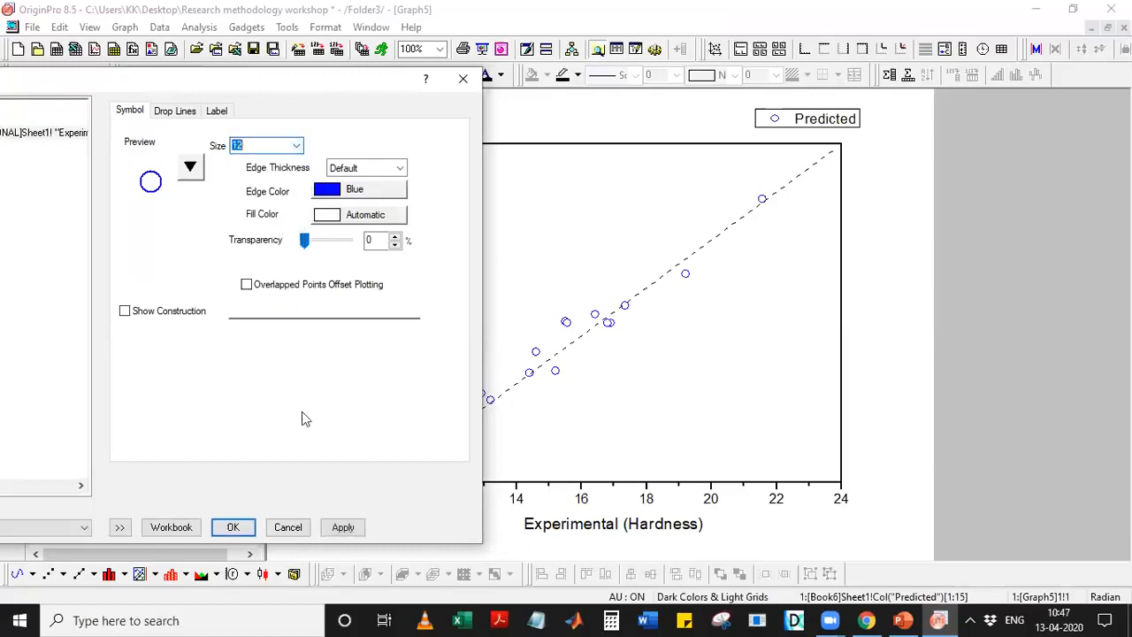
{"action": "left_click", "coordinate": [345, 527]}
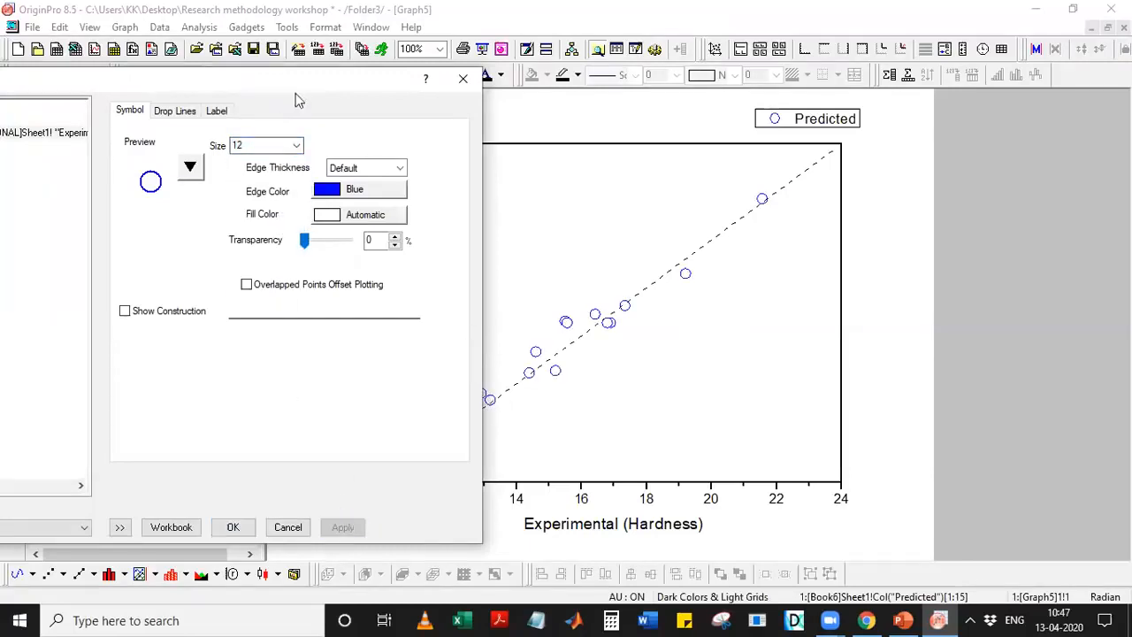
{"action": "left_click", "coordinate": [296, 146]}
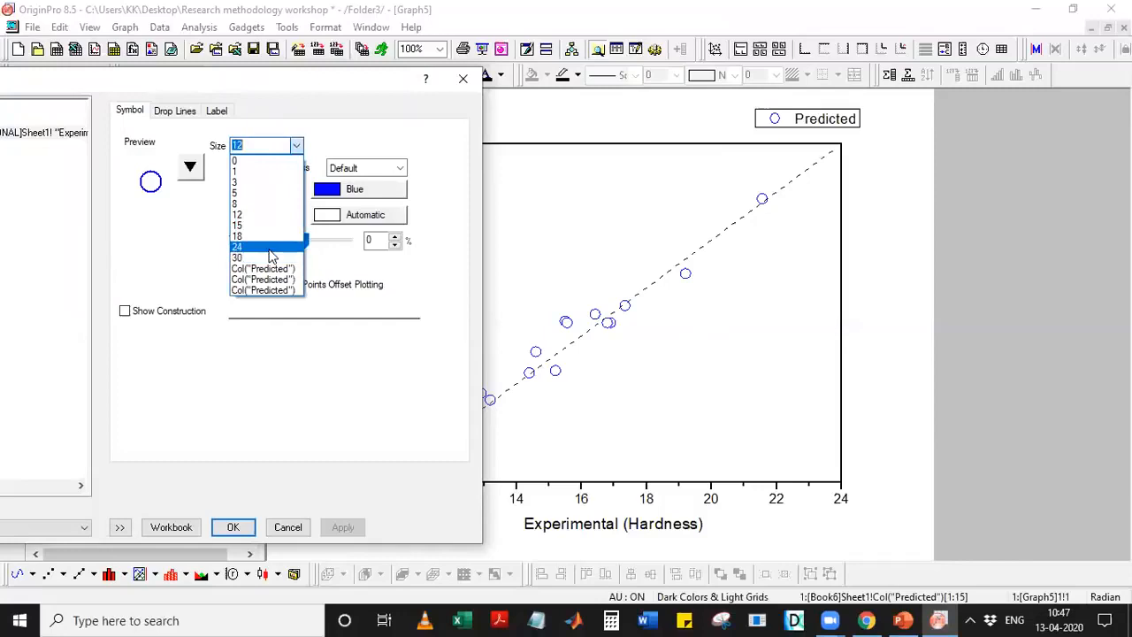
{"action": "left_click", "coordinate": [269, 248]}
{"action": "left_click", "coordinate": [344, 529]}
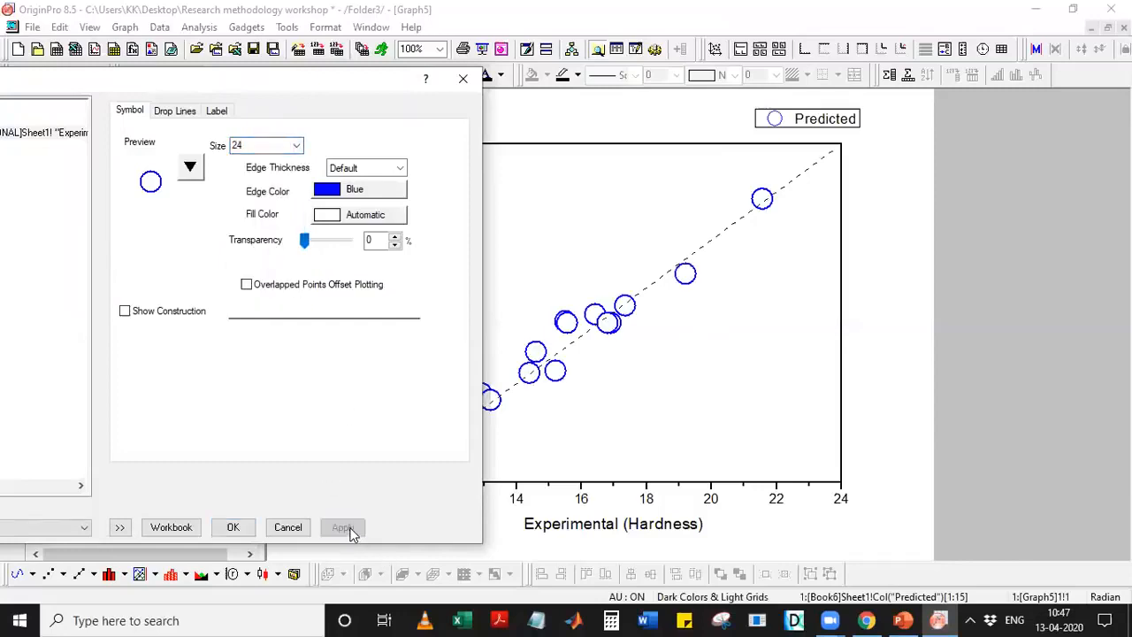
{"action": "left_click", "coordinate": [297, 145]}
{"action": "left_click", "coordinate": [274, 226]}
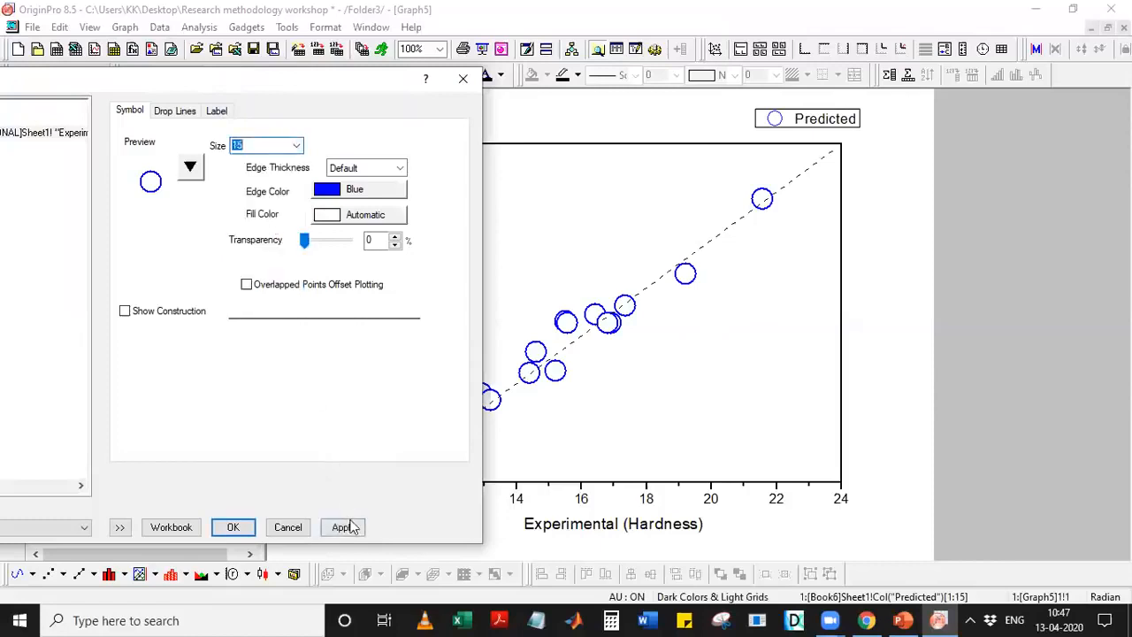
{"action": "left_click", "coordinate": [344, 527]}
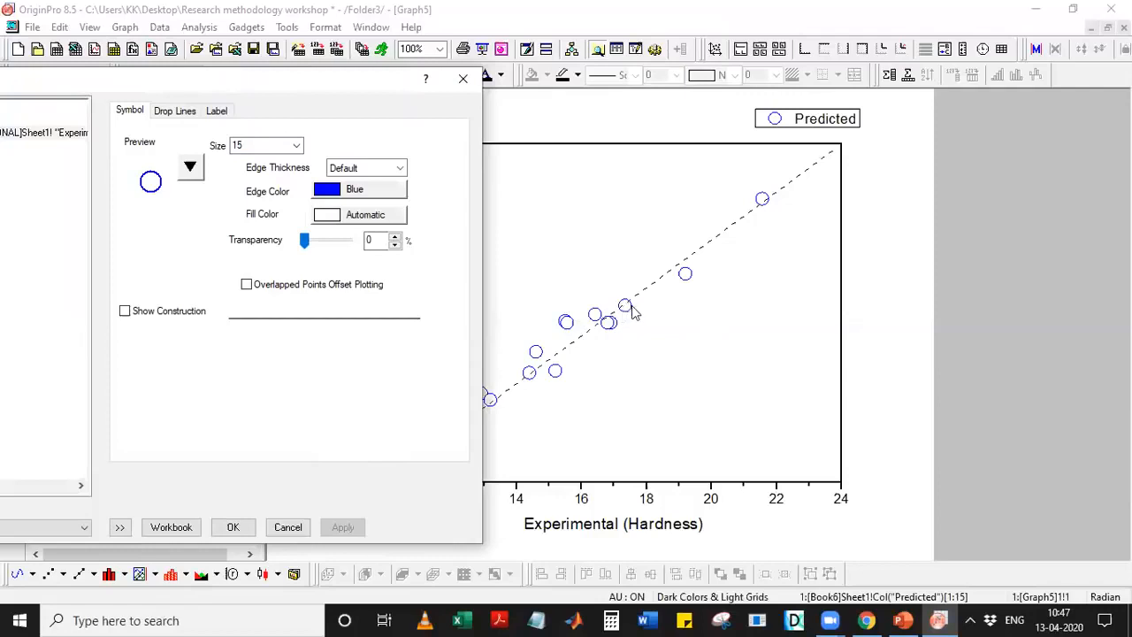
Show the symbol construction options and keep the circle's interior set to Open
{"action": "left_click", "coordinate": [125, 311]}
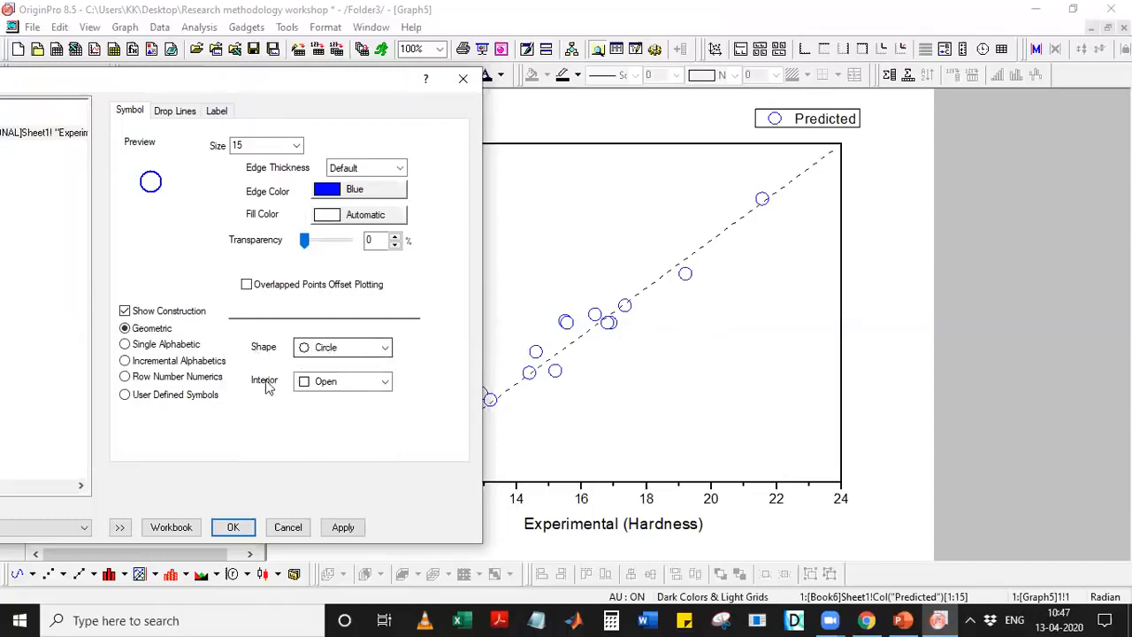
{"action": "left_click", "coordinate": [348, 390]}
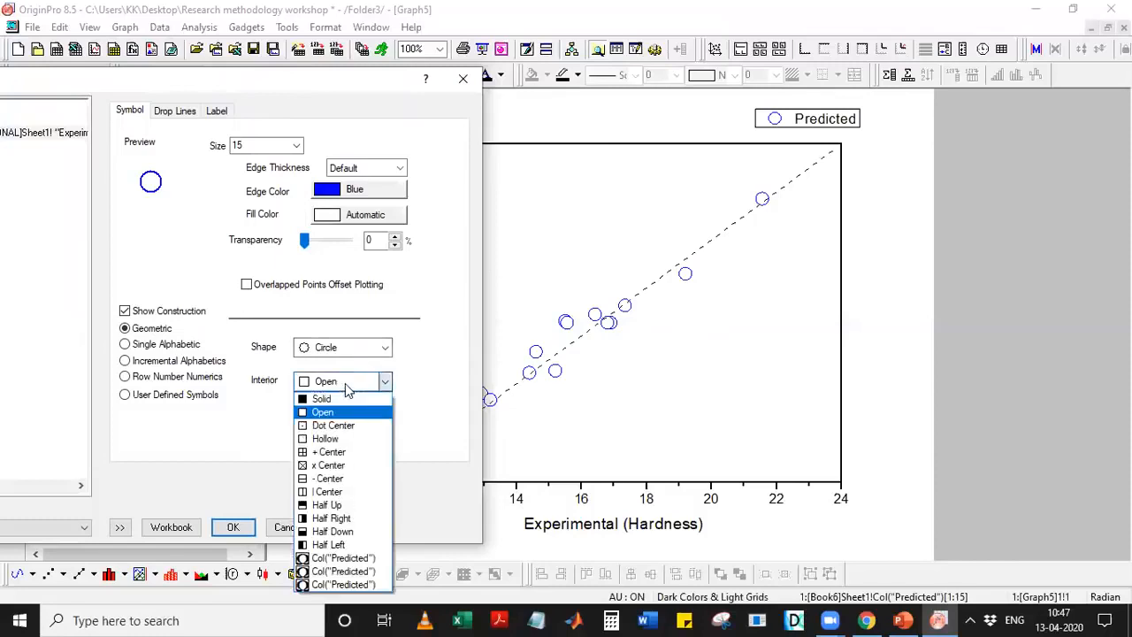
{"action": "left_click", "coordinate": [346, 386]}
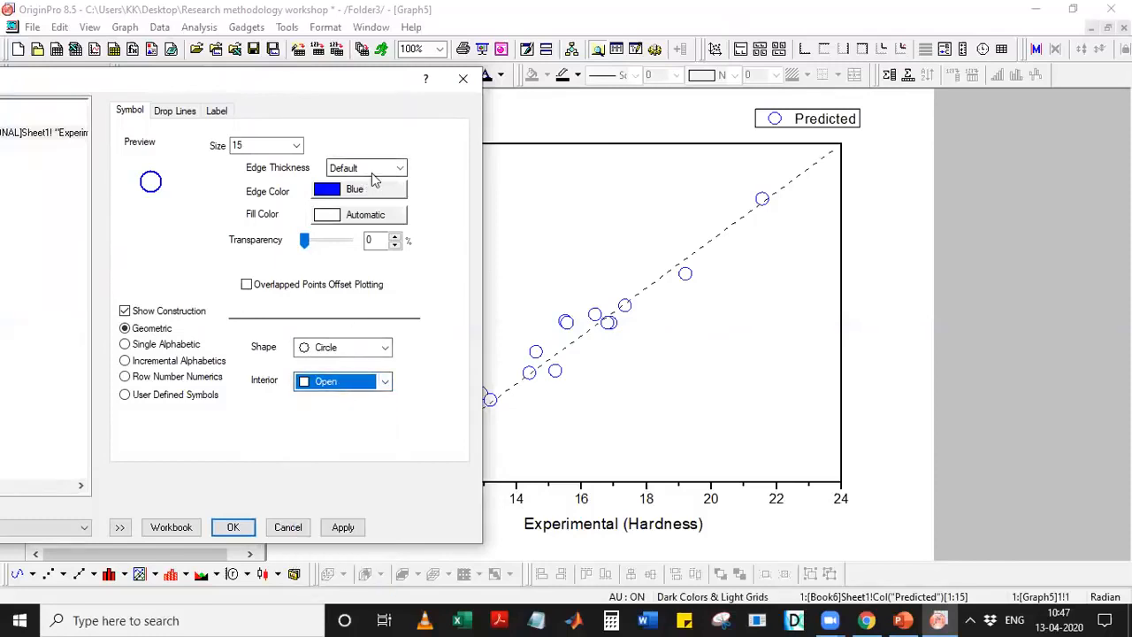
Set the edge thickness of the scatter symbols to 30 and apply it
{"action": "left_click", "coordinate": [401, 169]}
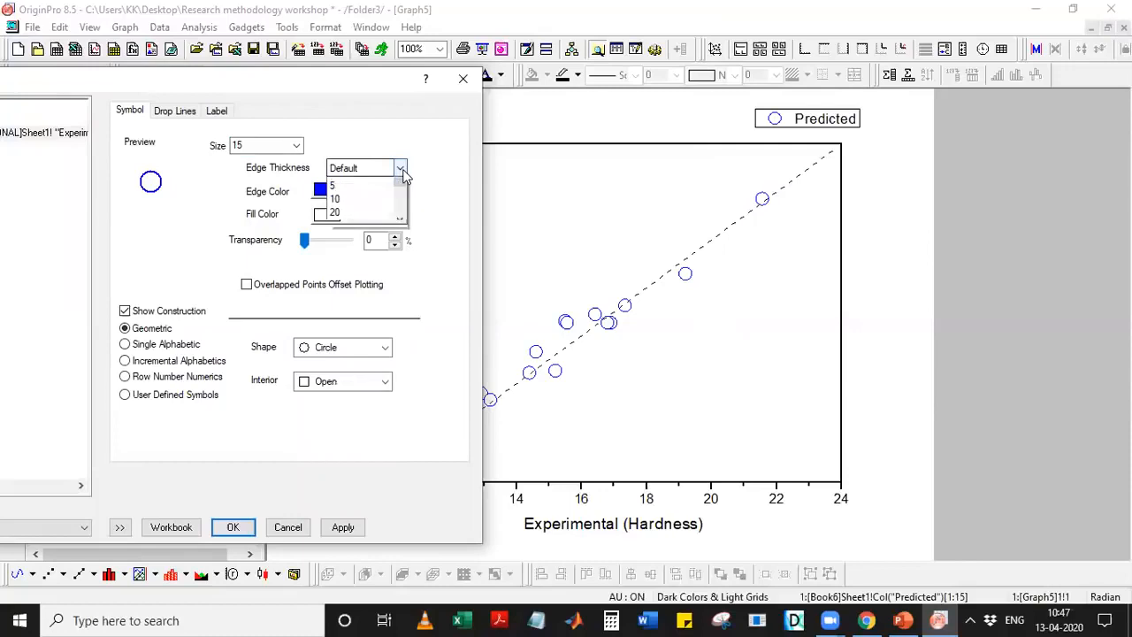
{"action": "left_click", "coordinate": [401, 247]}
{"action": "left_click", "coordinate": [402, 247]}
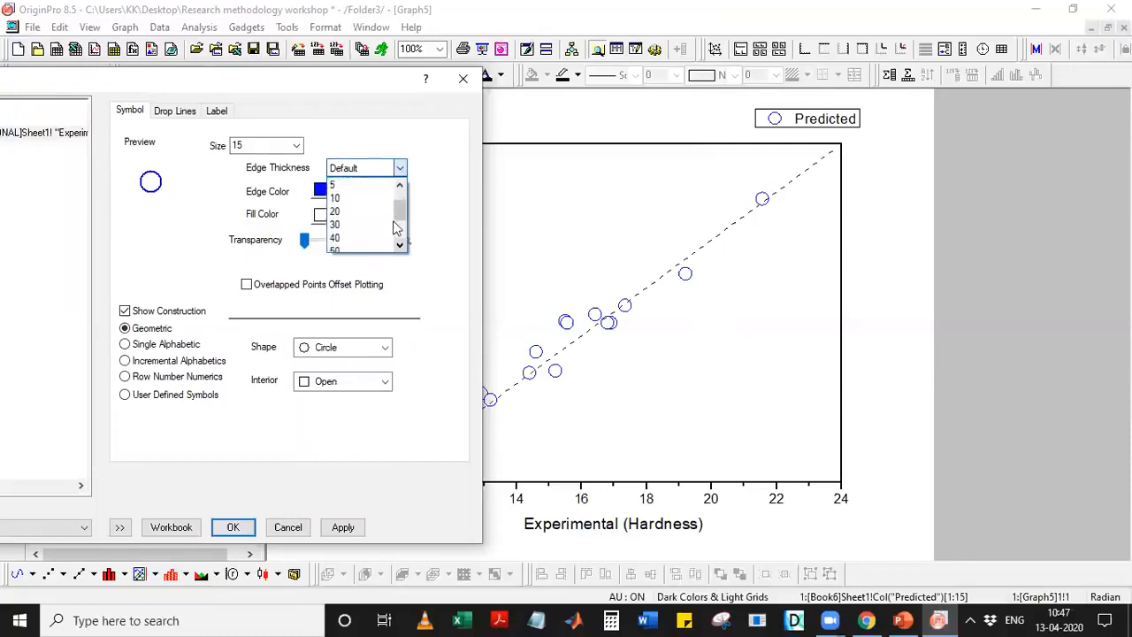
{"action": "left_click", "coordinate": [358, 224]}
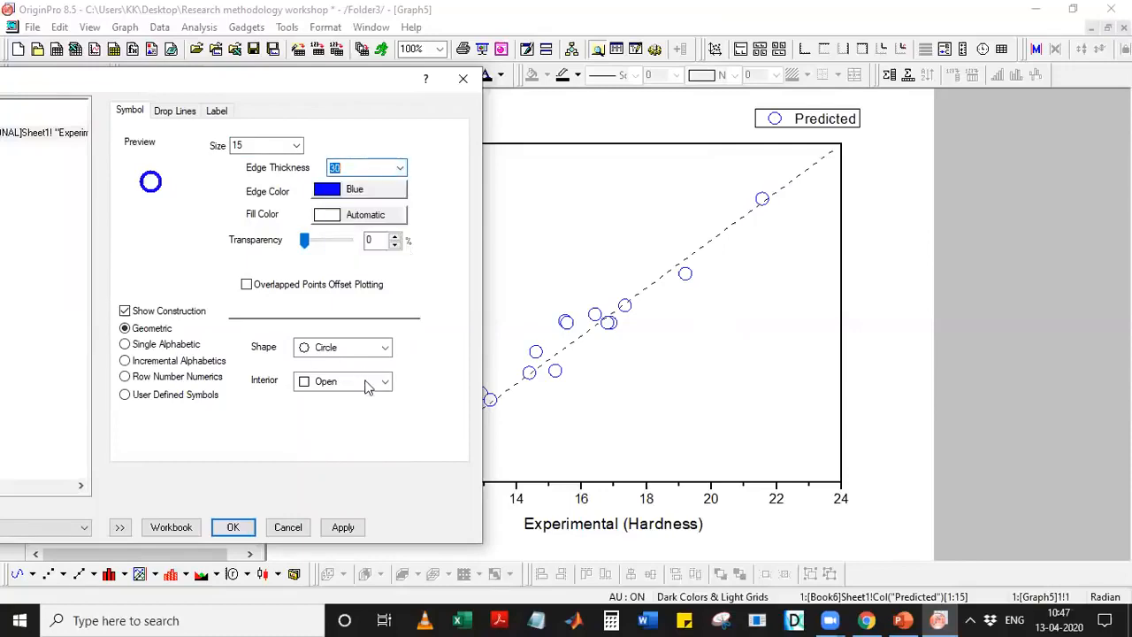
{"action": "left_click", "coordinate": [343, 527]}
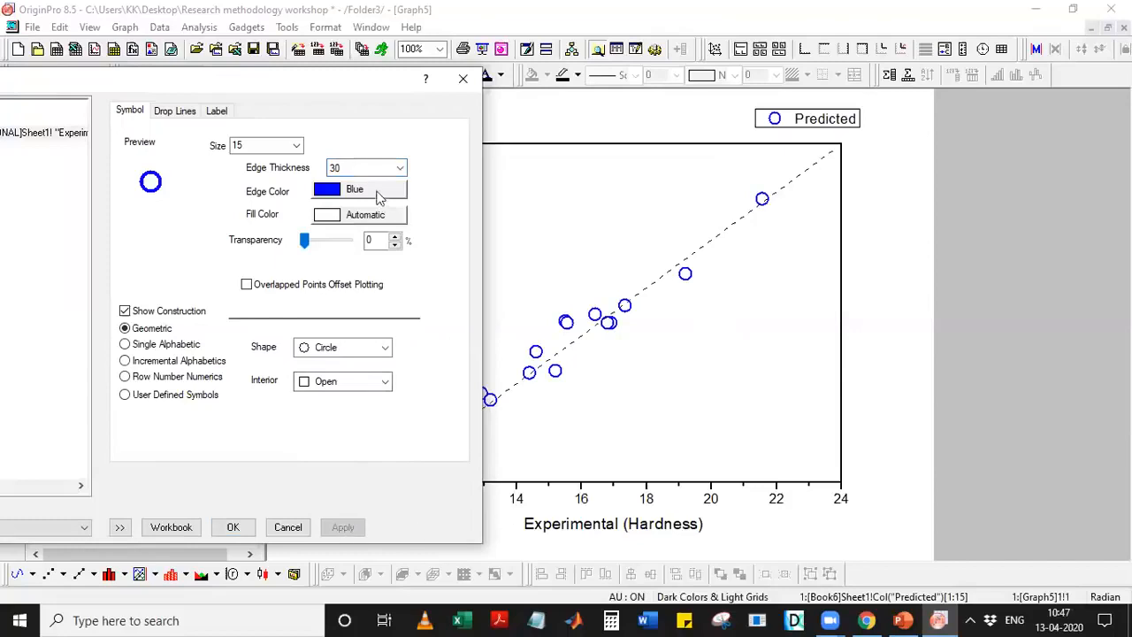
Try edge thicknesses of 100 and 50 on the scatter symbols, applying each to the graph
{"action": "left_click", "coordinate": [400, 168]}
{"action": "left_click", "coordinate": [400, 246]}
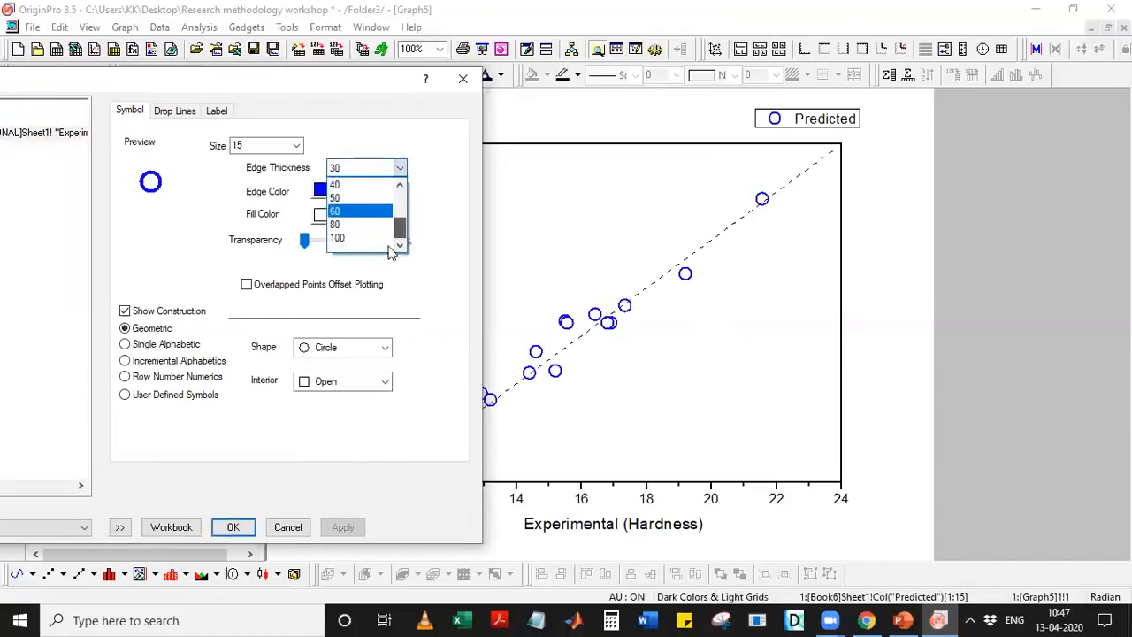
{"action": "left_click", "coordinate": [371, 239]}
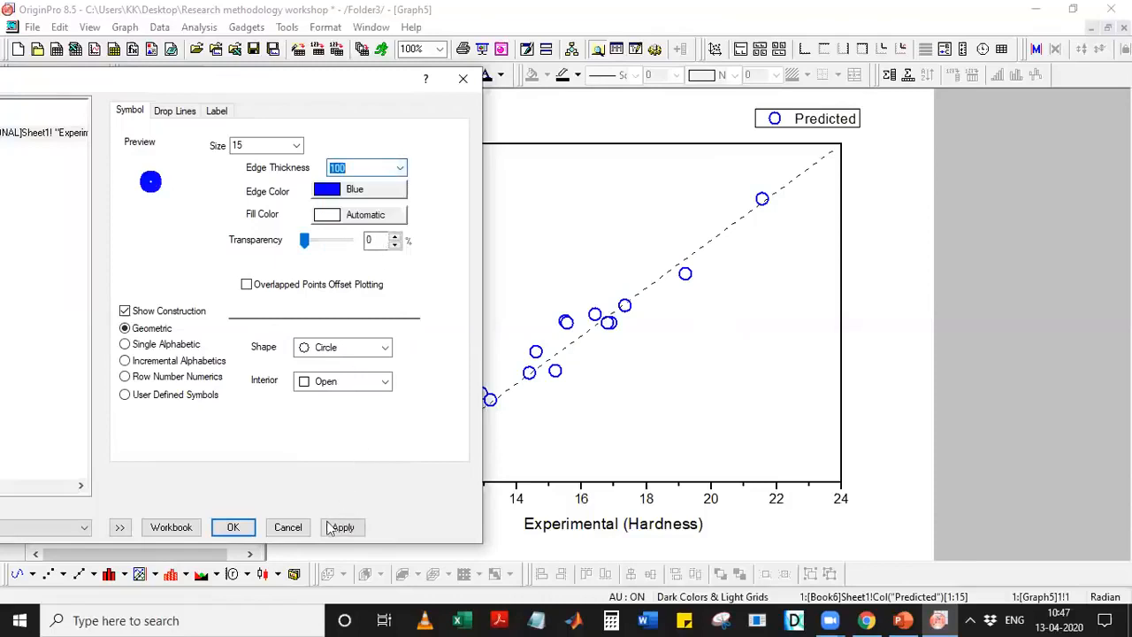
{"action": "left_click", "coordinate": [342, 528]}
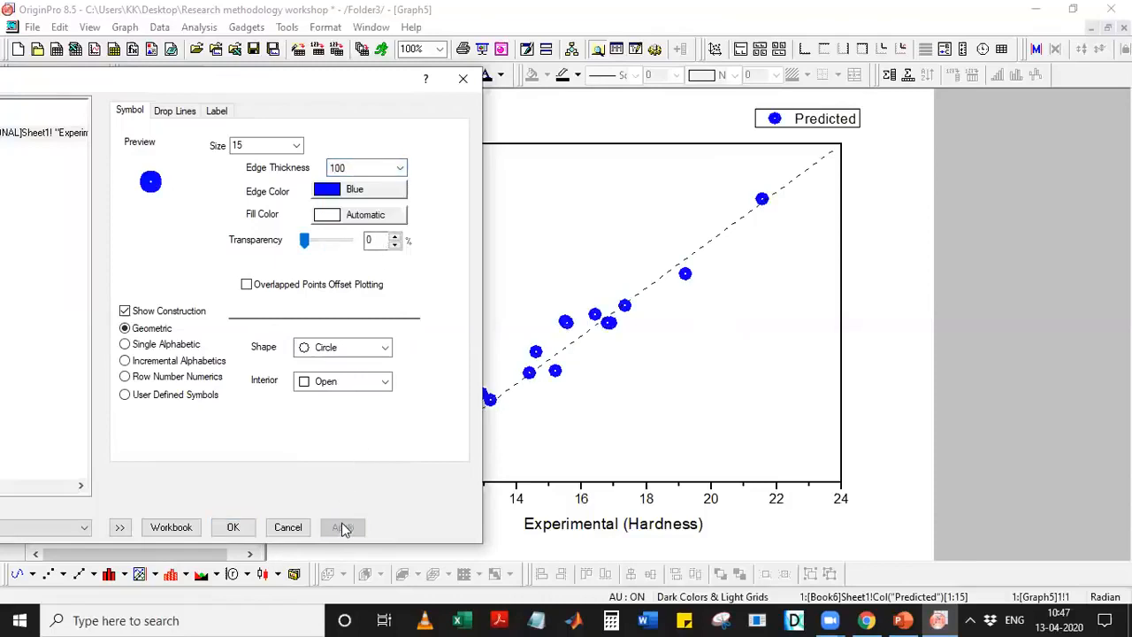
{"action": "left_click", "coordinate": [400, 168]}
{"action": "left_click", "coordinate": [380, 197]}
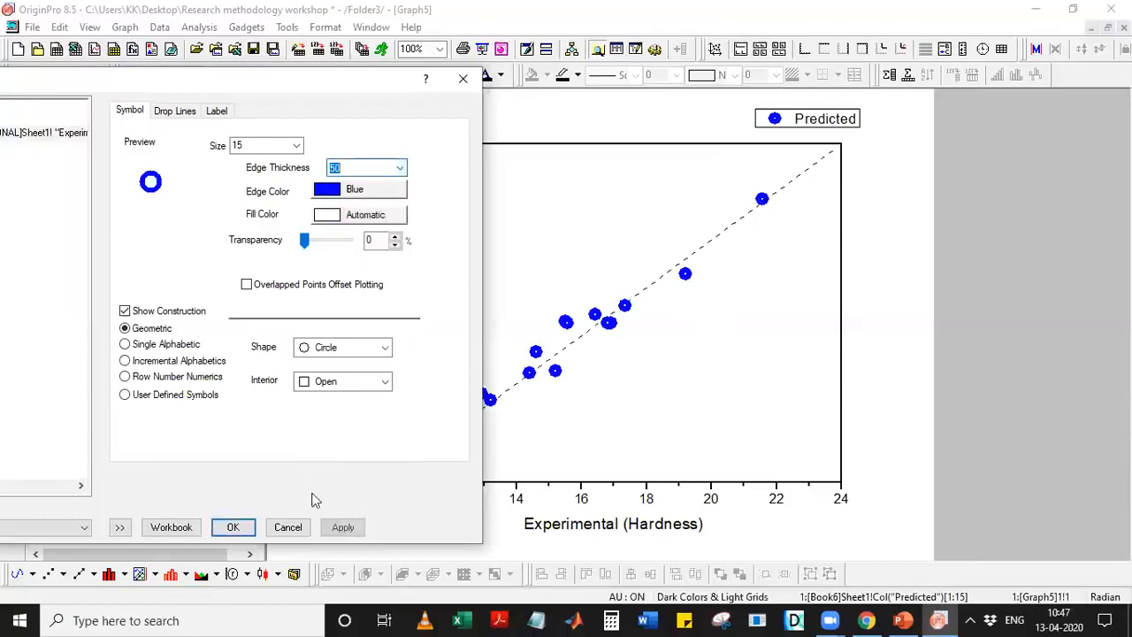
{"action": "left_click", "coordinate": [344, 528]}
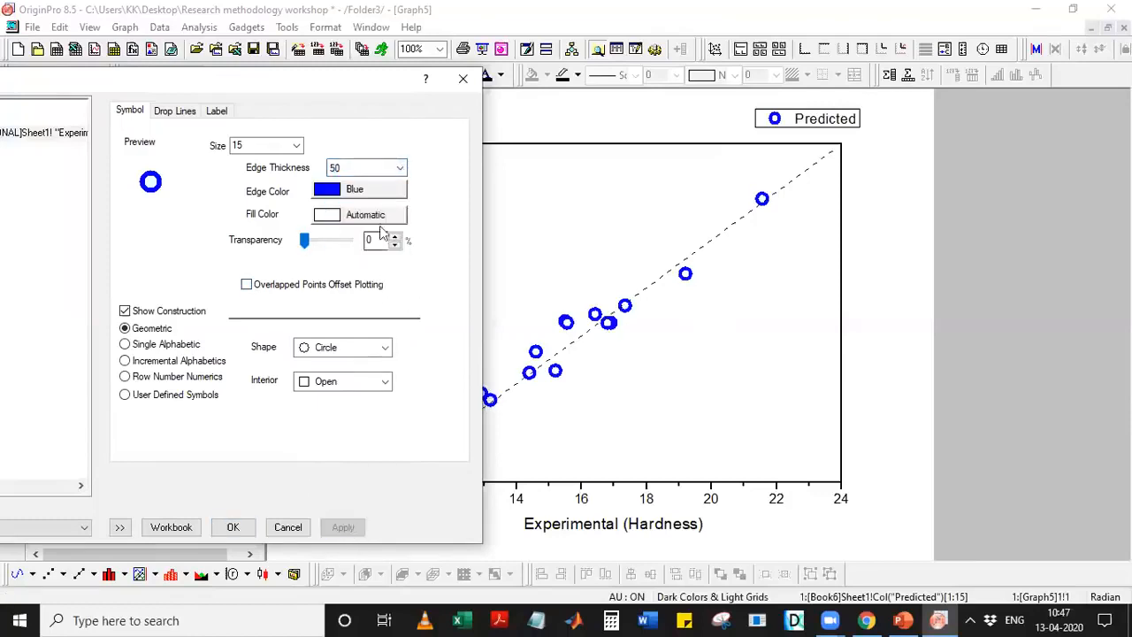
Return the symbols' edge thickness to 30 and accept the plot details
{"action": "left_click", "coordinate": [400, 169]}
{"action": "left_click_drag", "start_coordinate": [403, 235], "coordinate": [403, 210]}
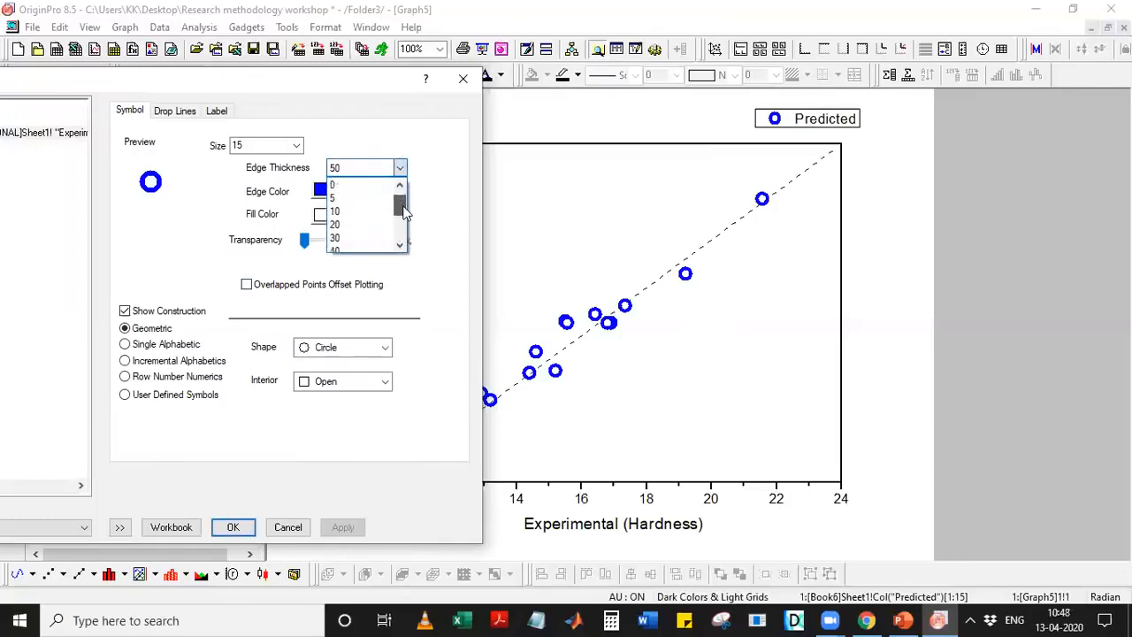
{"action": "left_click", "coordinate": [341, 238]}
{"action": "left_click", "coordinate": [340, 528]}
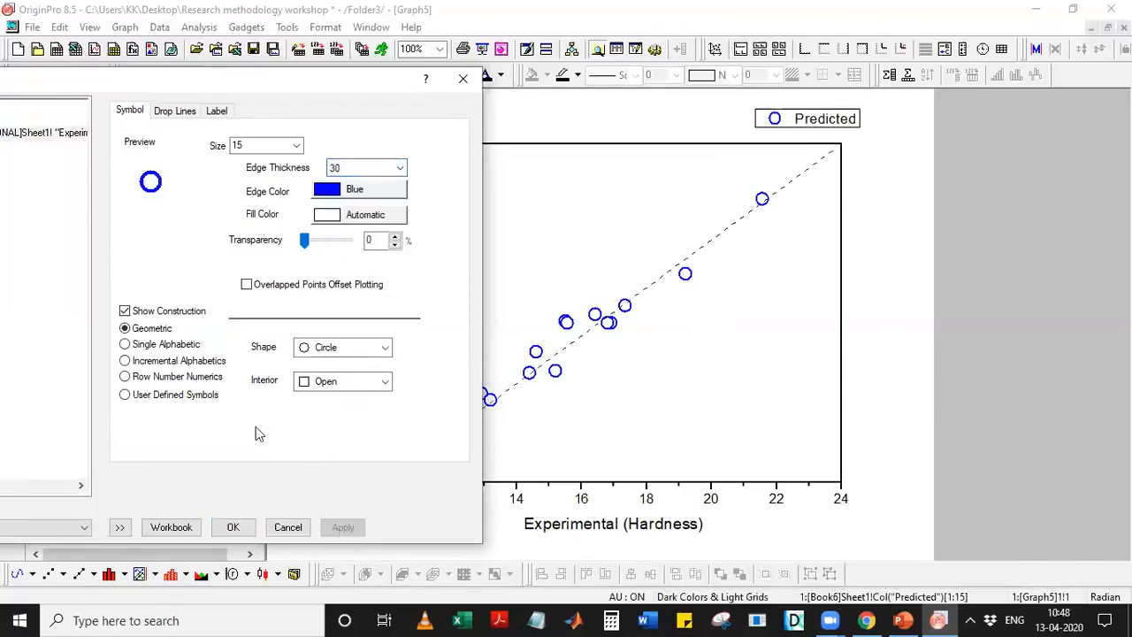
{"action": "left_click", "coordinate": [234, 528]}
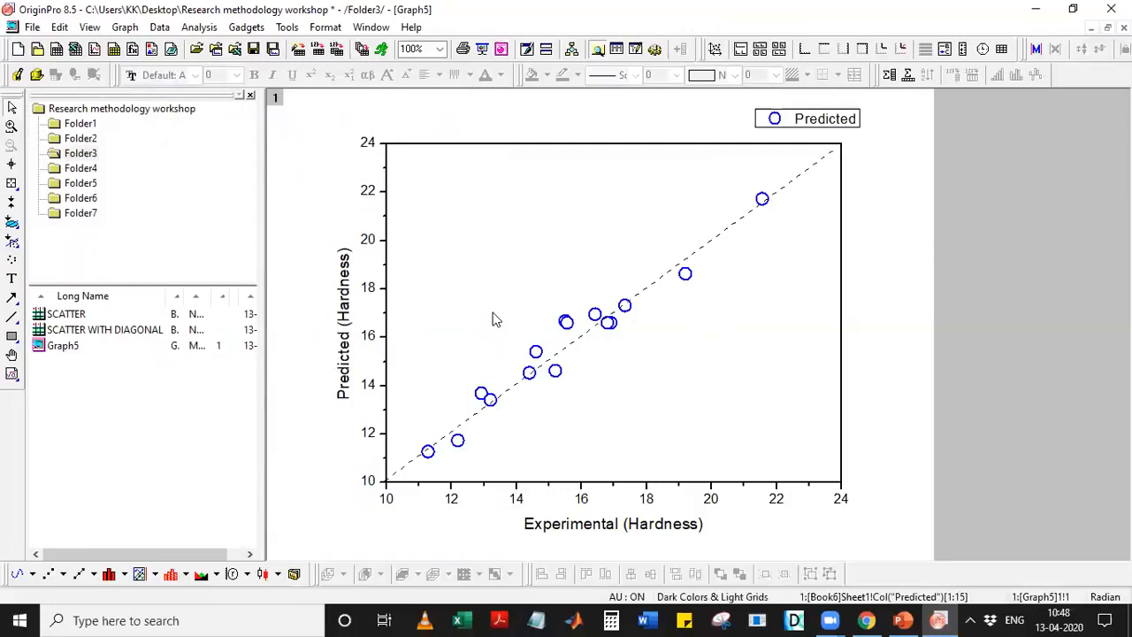
Open the SCATTER WITH DIAGONAL workbook, and switch to PowerPoint to view the Scatter Graphs slide
{"action": "double_click", "coordinate": [78, 330]}
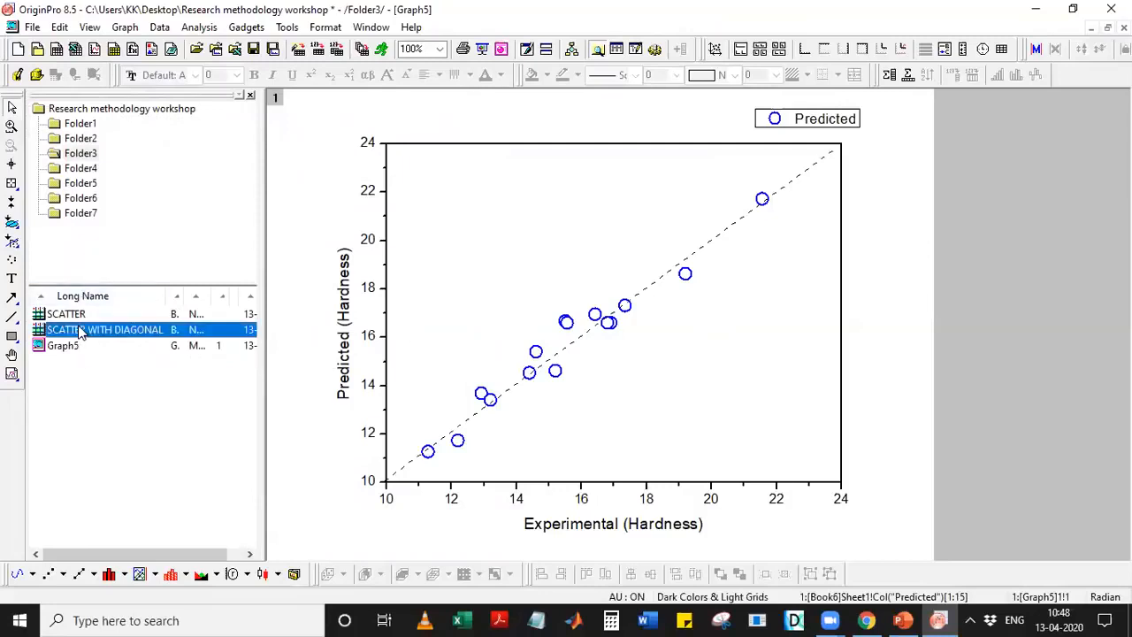
{"action": "left_click", "coordinate": [747, 469]}
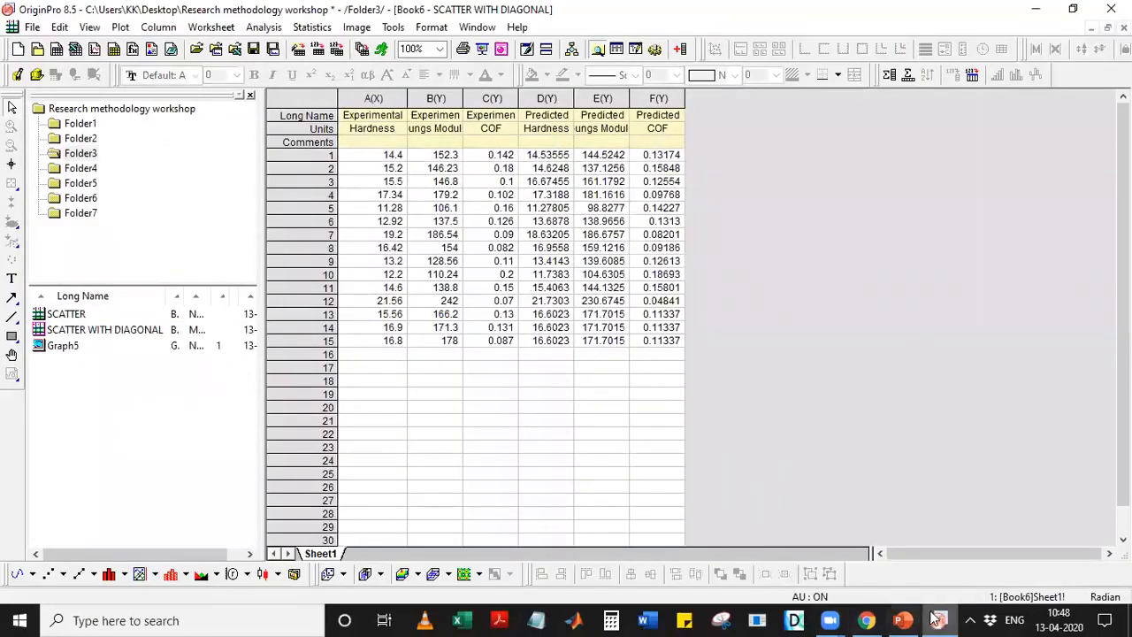
{"action": "mouse_move", "coordinate": [911, 619]}
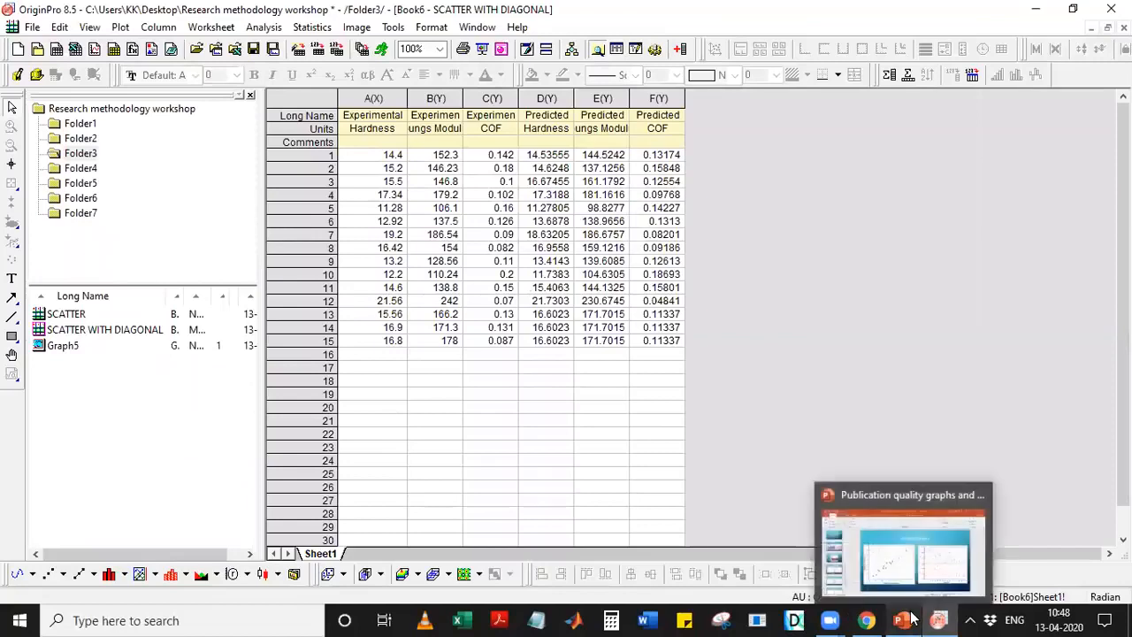
{"action": "left_click", "coordinate": [923, 556]}
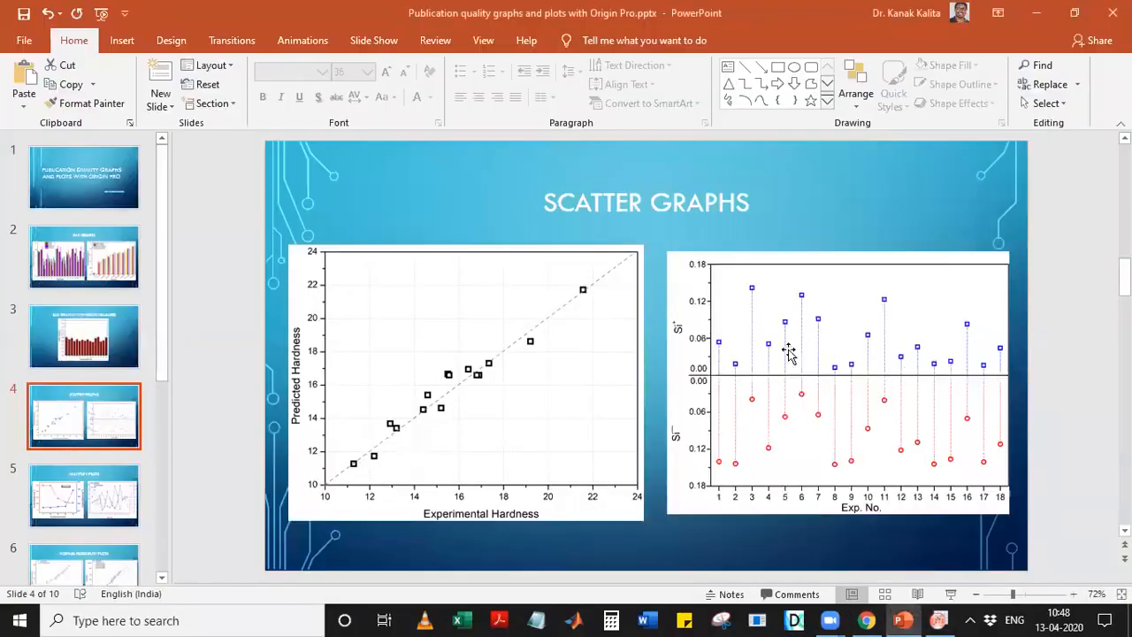
Switch to OriginPro and open the SCATTER workbook, and return to PowerPoint to view the example scatter graphs
{"action": "left_click", "coordinate": [939, 620]}
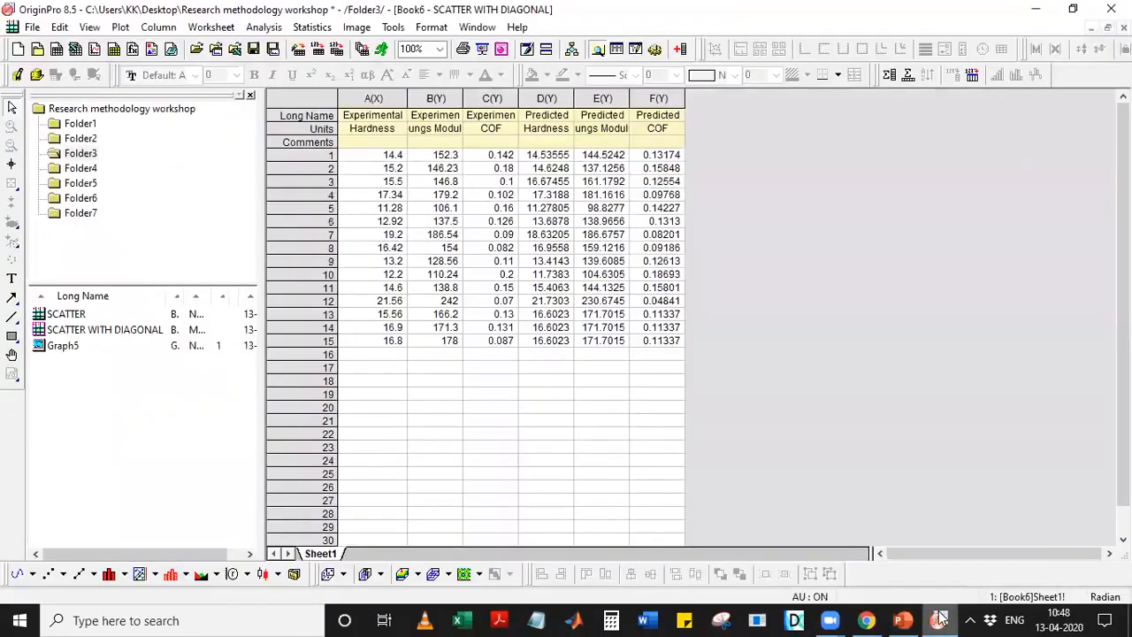
{"action": "double_click", "coordinate": [64, 315]}
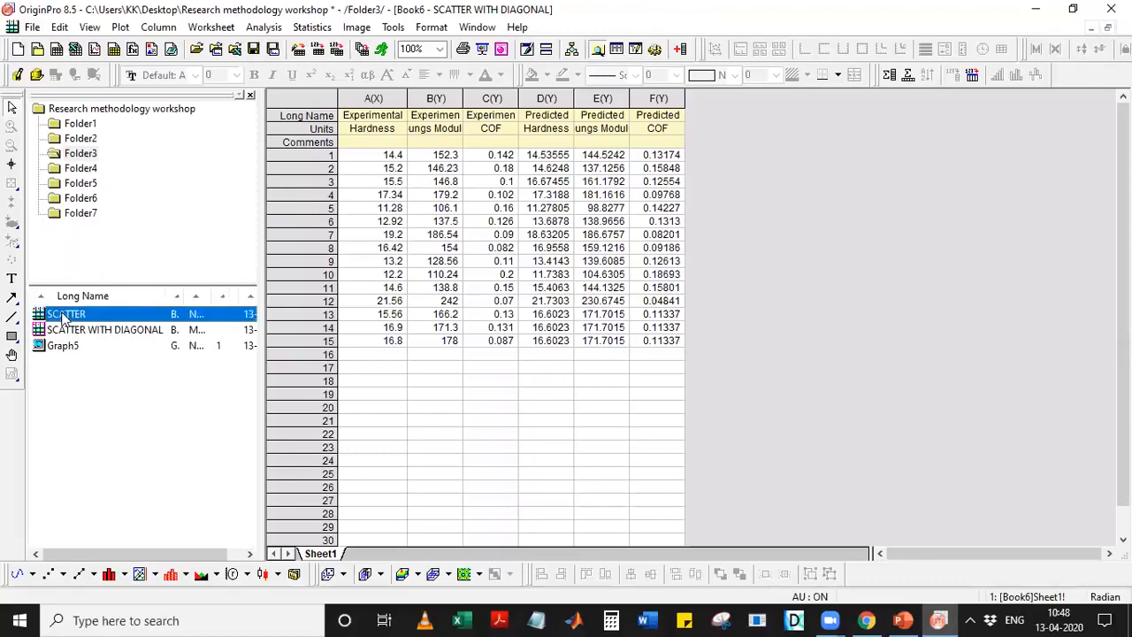
{"action": "left_click", "coordinate": [902, 620]}
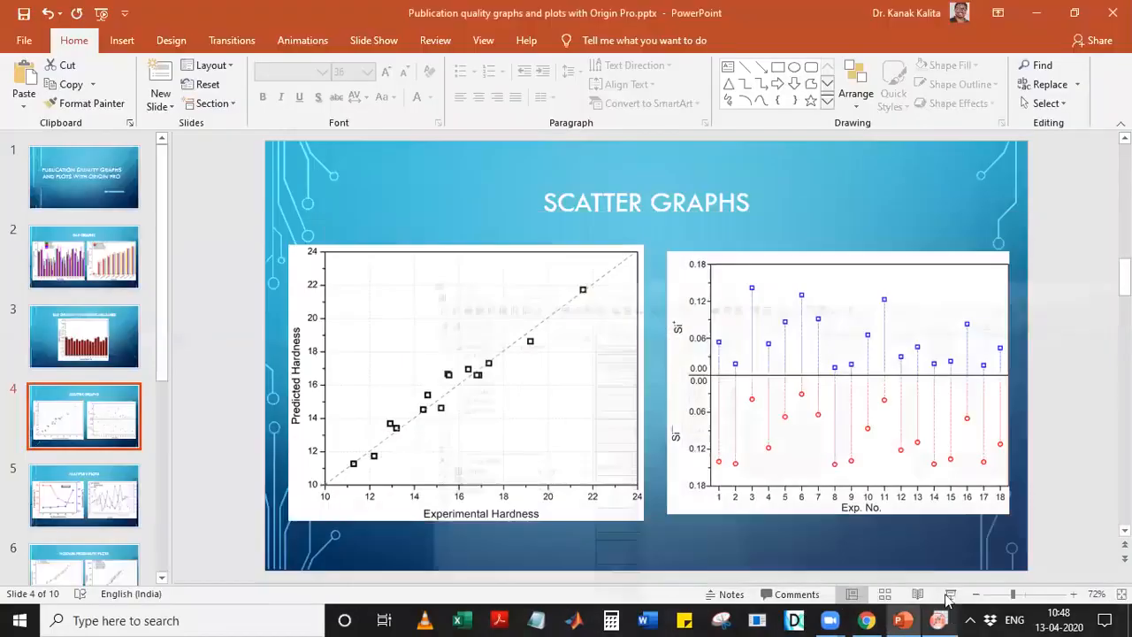
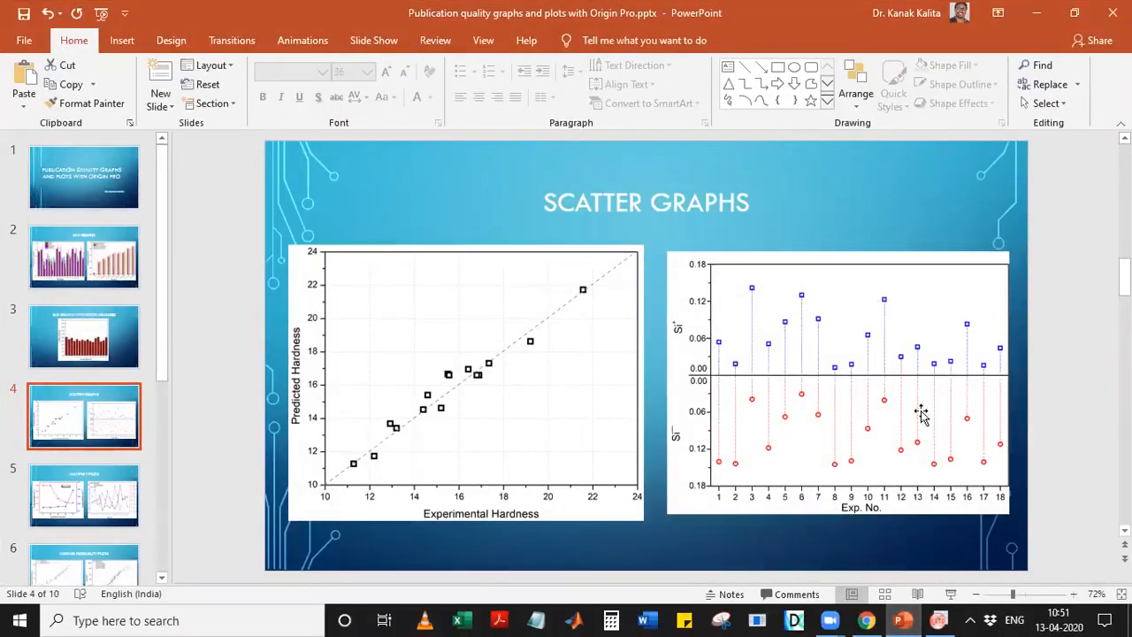
Switch to OriginPro and plot the Exp. No., Si+ and Si- columns of the SCATTER workbook as a scatter graph
{"action": "left_click", "coordinate": [1048, 12]}
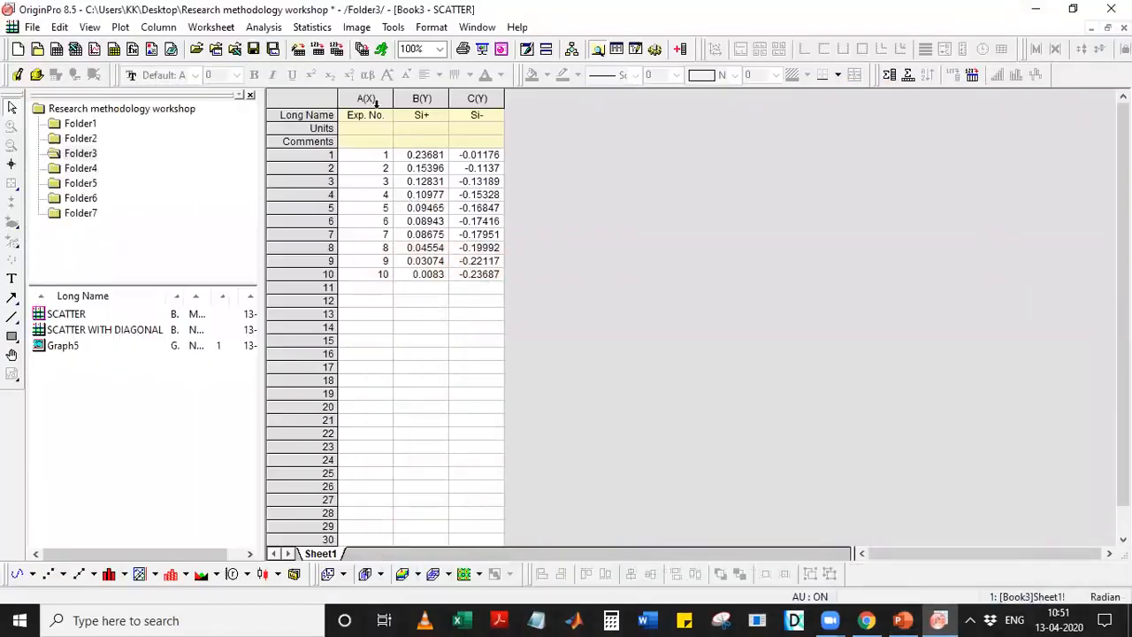
{"action": "left_click_drag", "start_coordinate": [368, 100], "coordinate": [474, 102]}
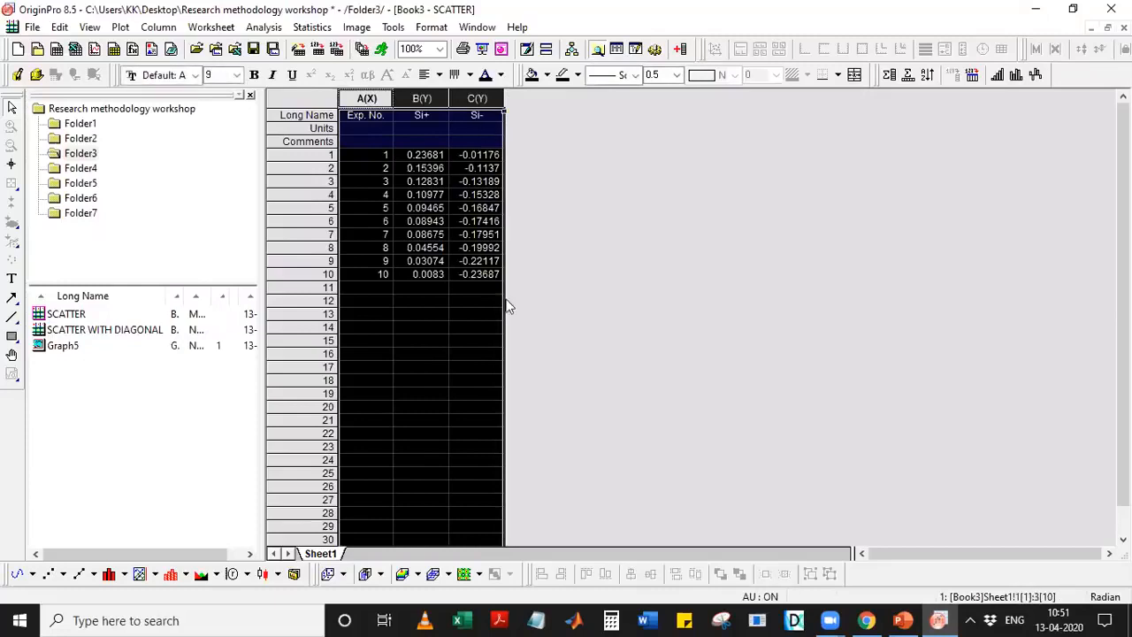
{"action": "left_click", "coordinate": [63, 574]}
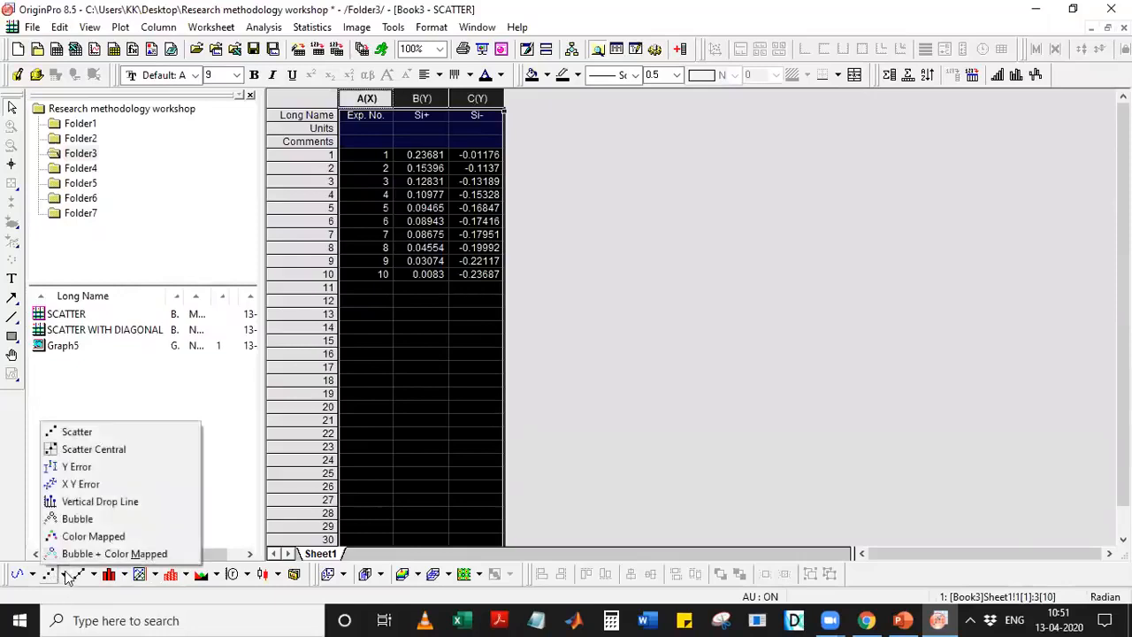
{"action": "left_click", "coordinate": [80, 434]}
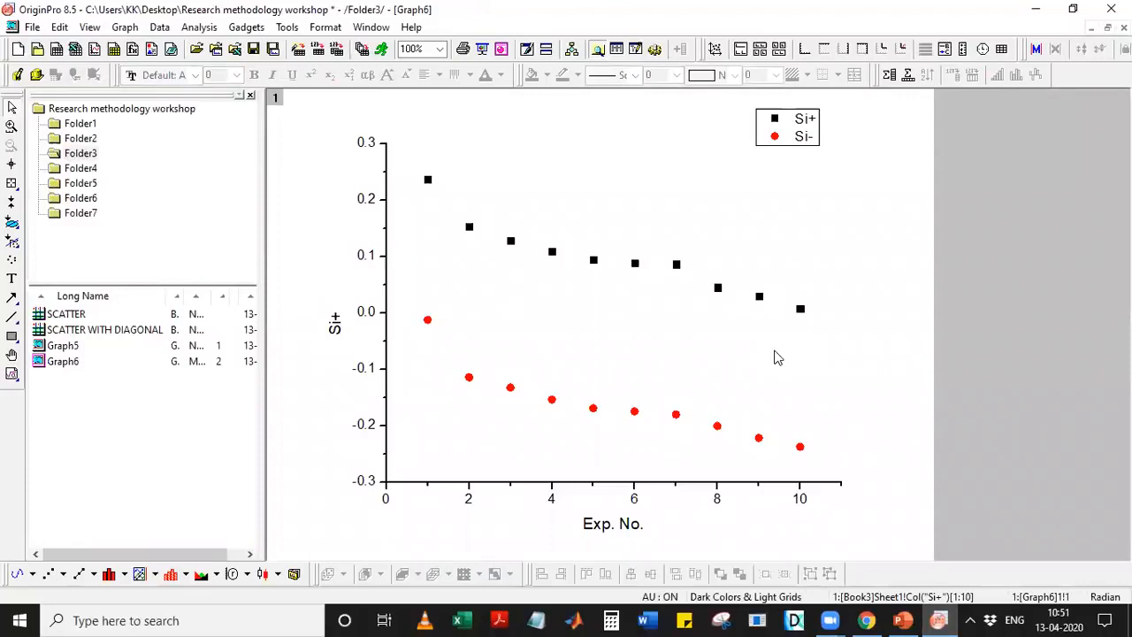
Switch to PowerPoint to examine the example Si+/Si- scatter graph, and return to the new graph in OriginPro
{"action": "left_click", "coordinate": [939, 620]}
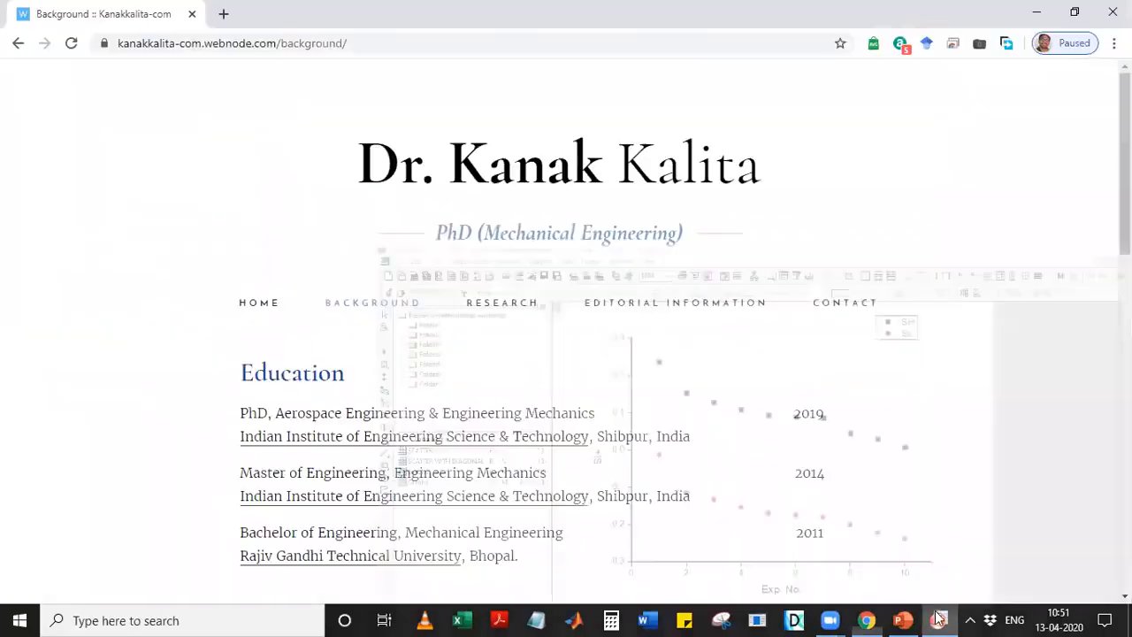
{"action": "left_click", "coordinate": [939, 619]}
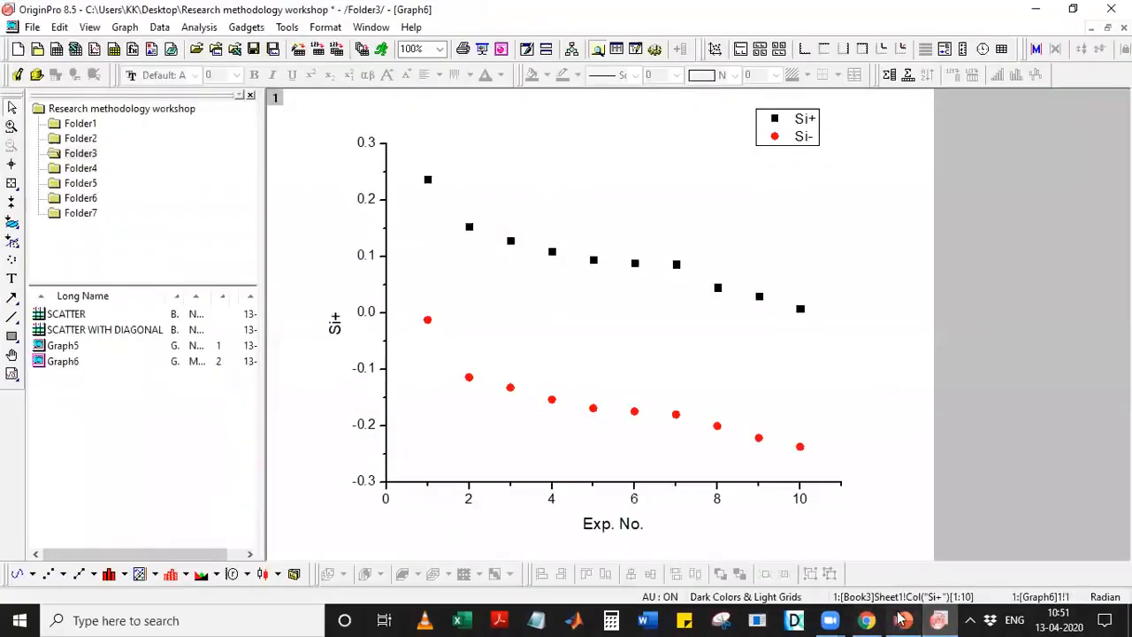
{"action": "left_click", "coordinate": [902, 619]}
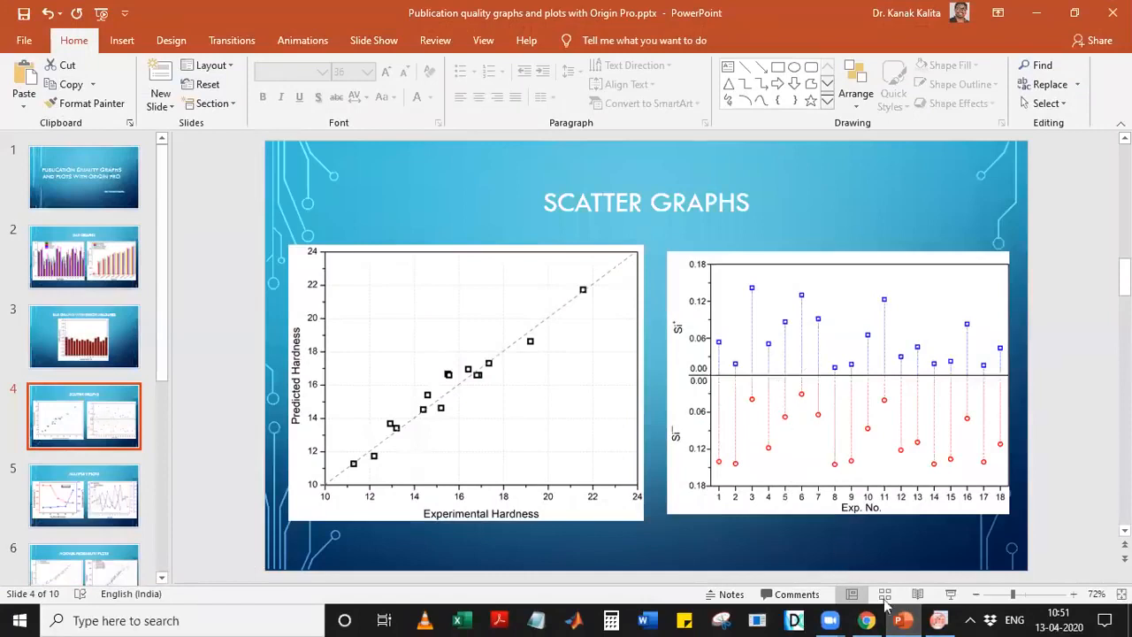
{"action": "left_click", "coordinate": [939, 619]}
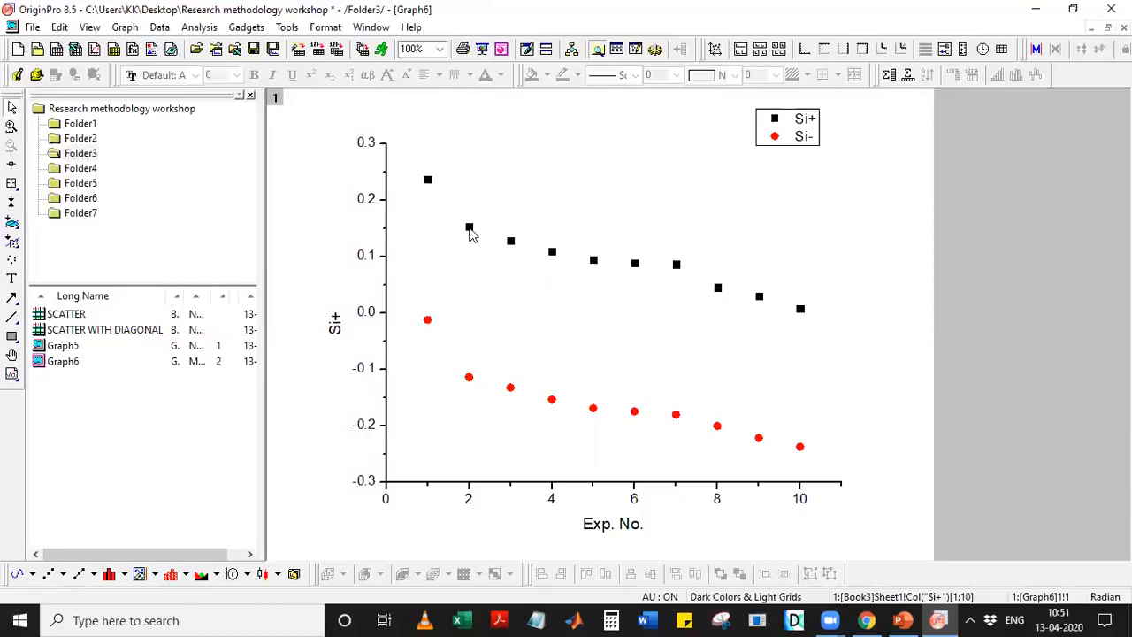
Enable the opposite additional lines for both the horizontal and vertical grid settings and apply them to frame the graph
{"action": "double_click", "coordinate": [386, 148]}
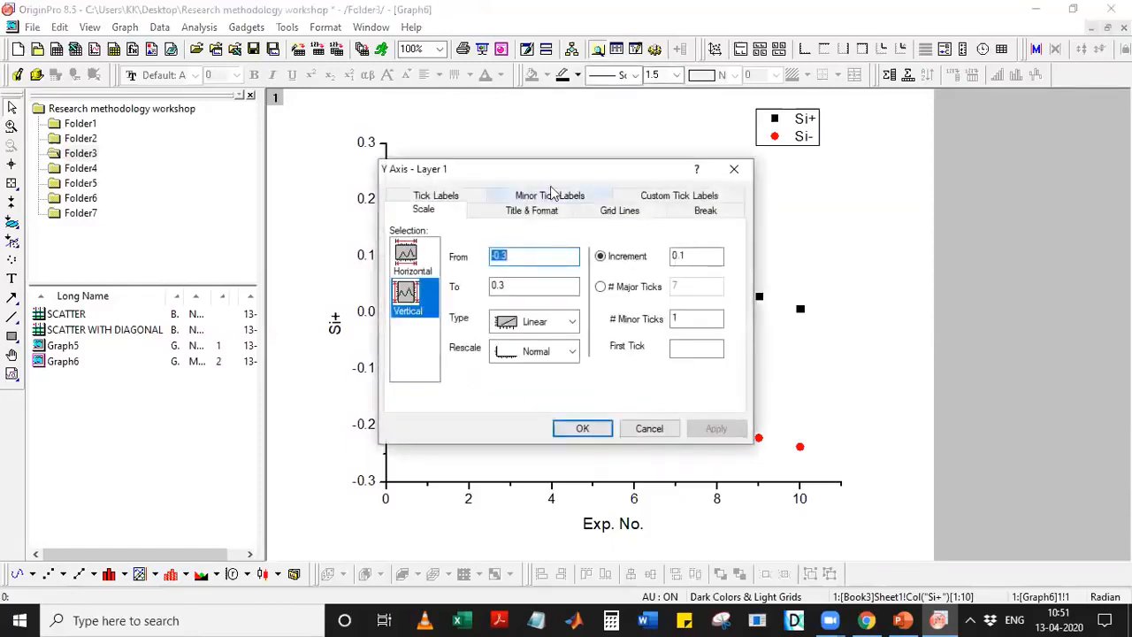
{"action": "left_click", "coordinate": [733, 169]}
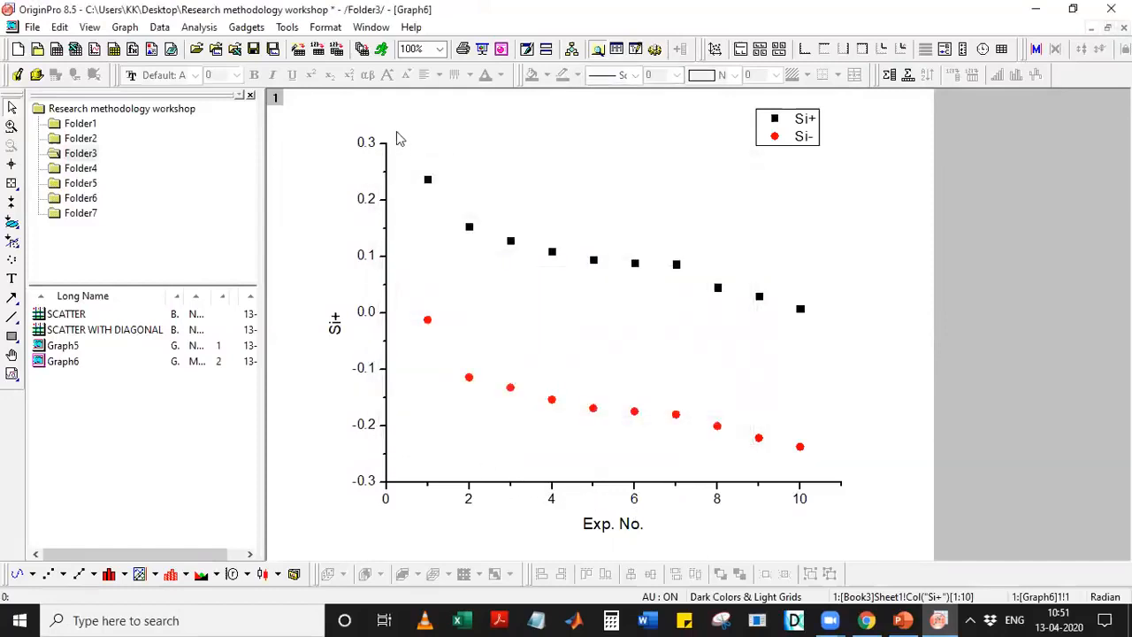
{"action": "double_click", "coordinate": [386, 151]}
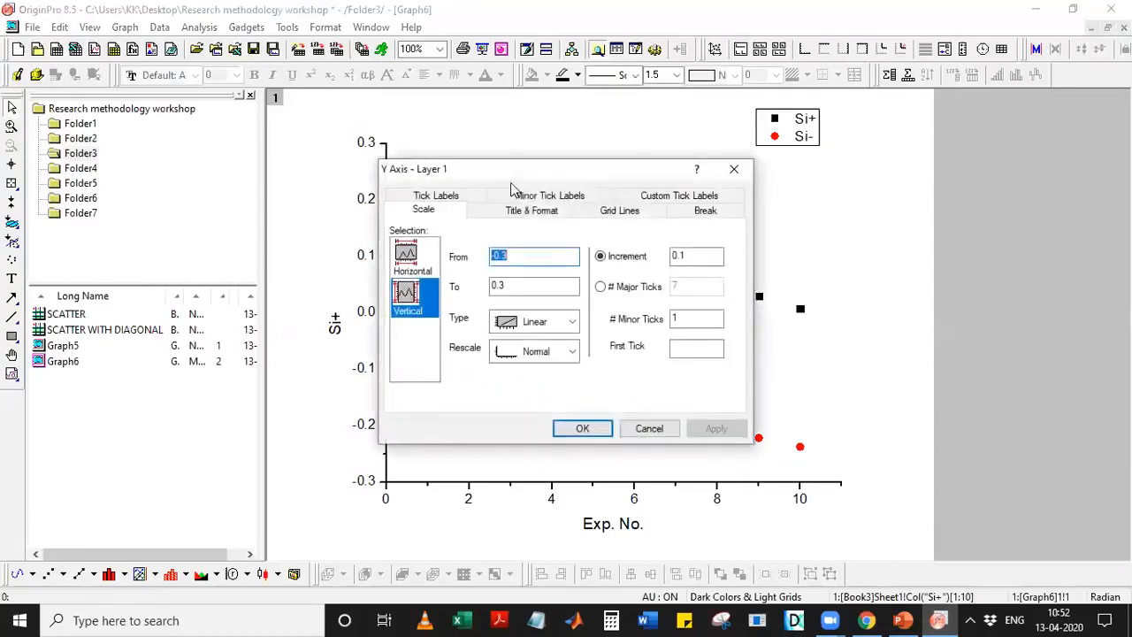
{"action": "left_click_drag", "start_coordinate": [595, 184], "coordinate": [305, 140]}
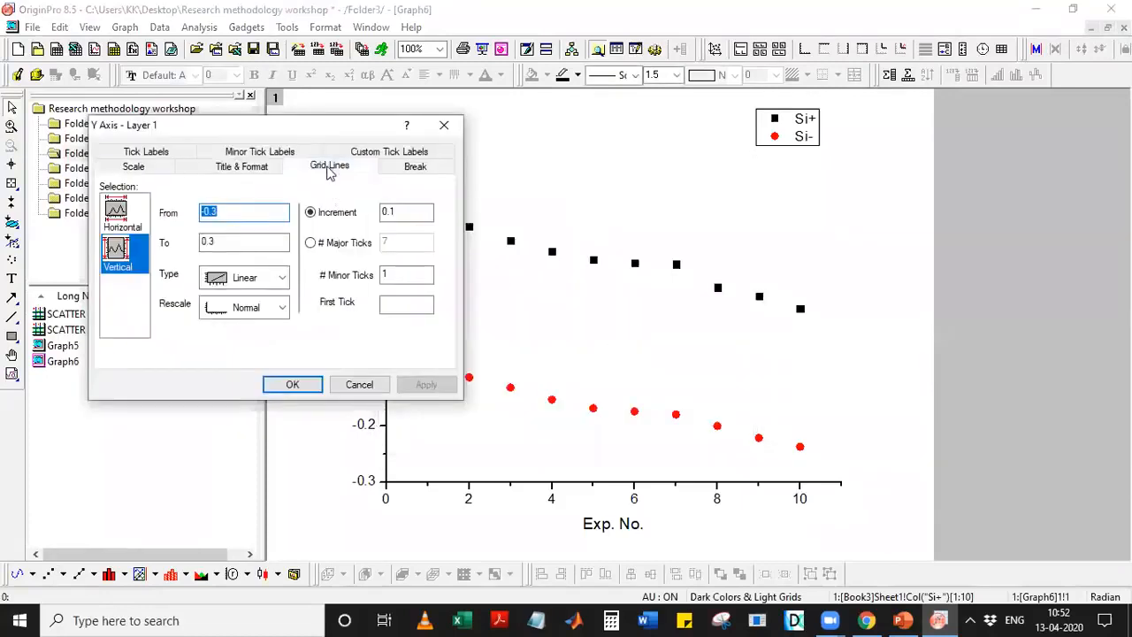
{"action": "left_click", "coordinate": [329, 167]}
{"action": "left_click", "coordinate": [372, 323]}
{"action": "left_click", "coordinate": [133, 219]}
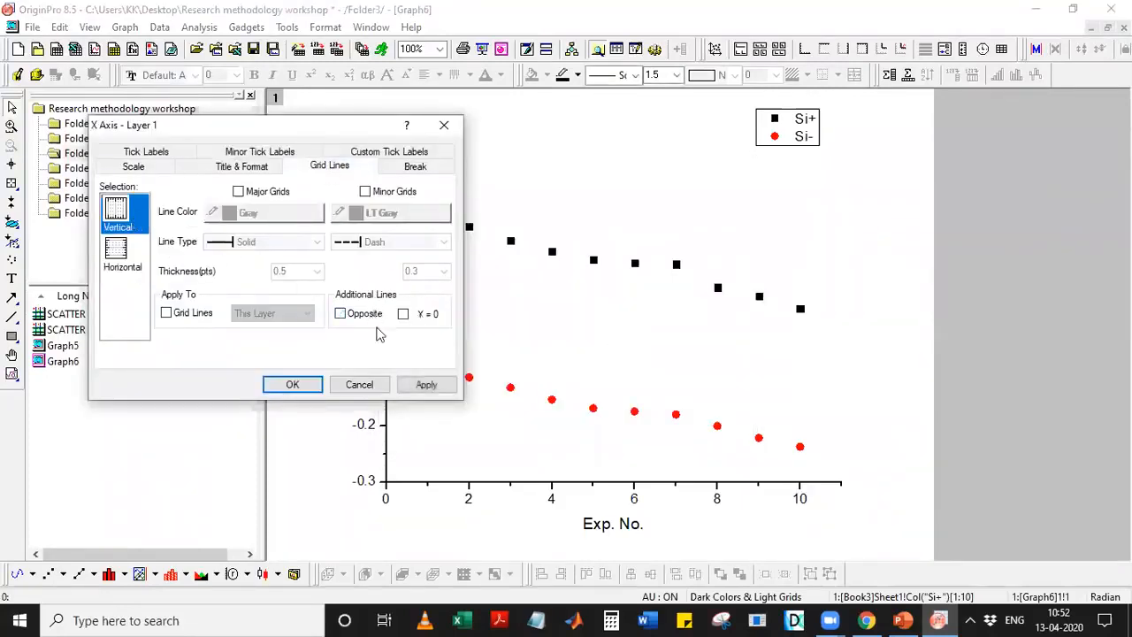
{"action": "left_click", "coordinate": [367, 315]}
{"action": "left_click", "coordinate": [426, 385]}
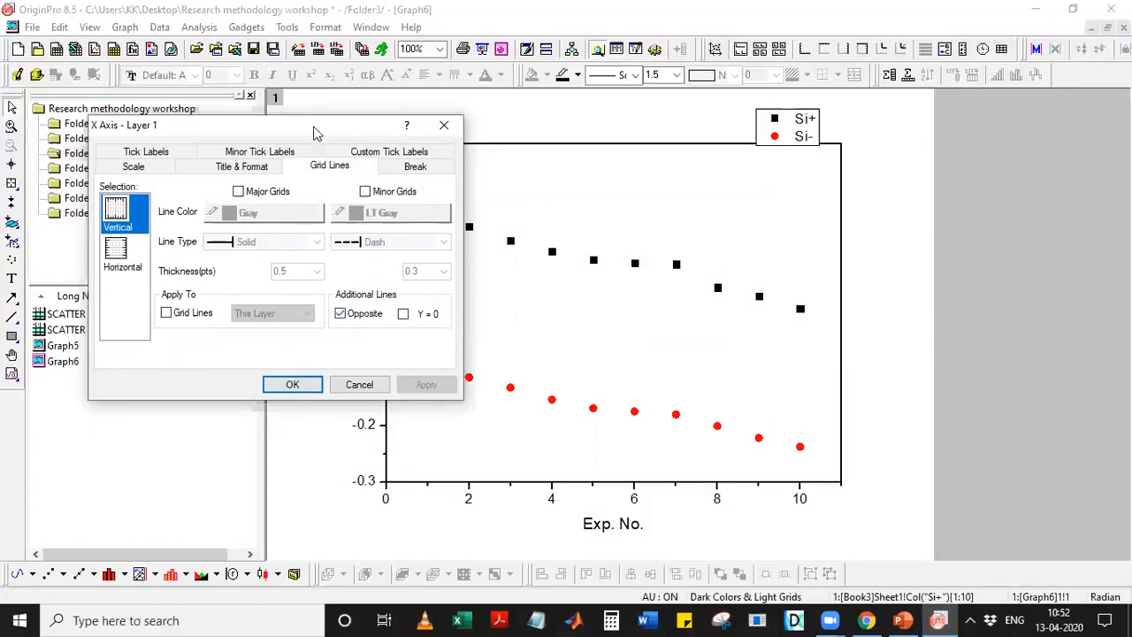
Add the Y = 0 additional line across the graph and accept the axis settings
{"action": "left_click_drag", "start_coordinate": [295, 131], "coordinate": [189, 172]}
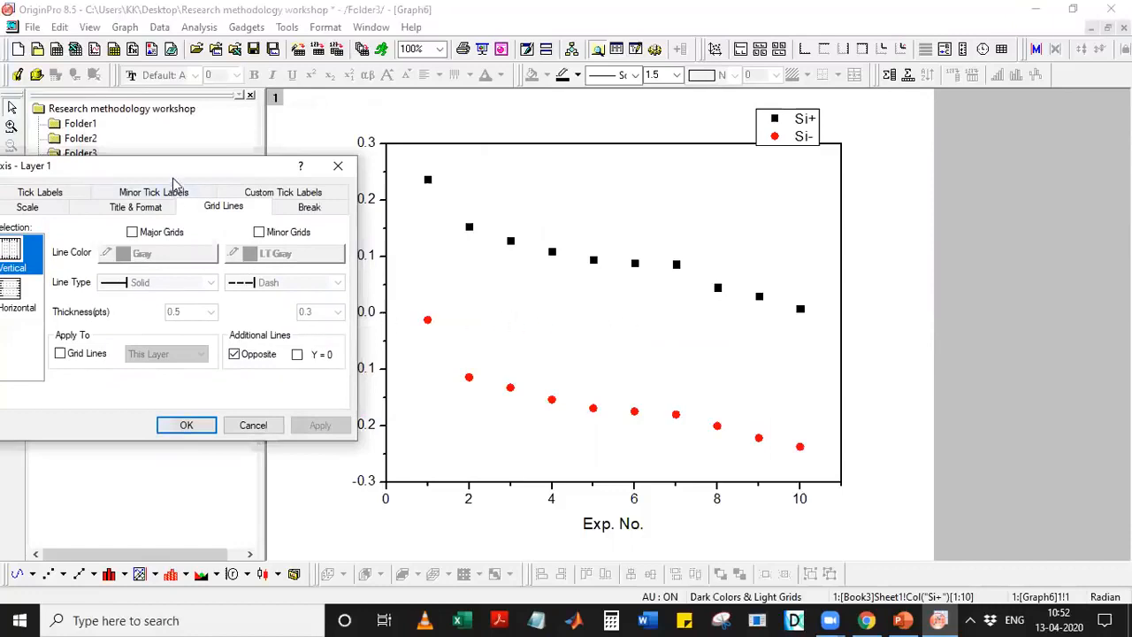
{"action": "left_click_drag", "start_coordinate": [177, 174], "coordinate": [247, 123]}
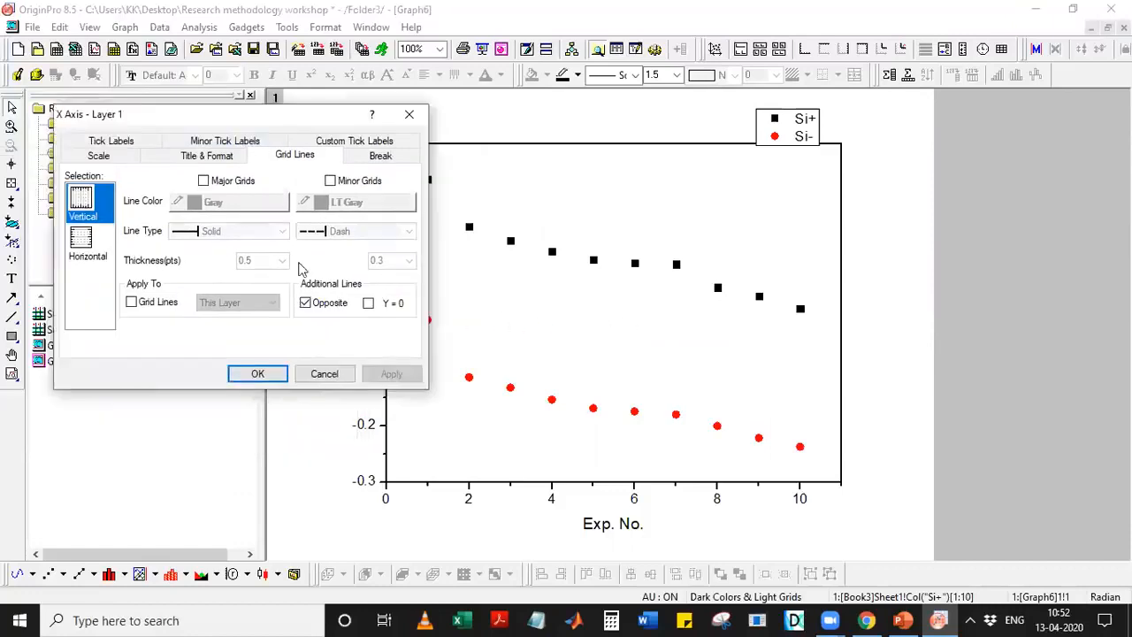
{"action": "left_click", "coordinate": [369, 303]}
{"action": "left_click", "coordinate": [392, 373]}
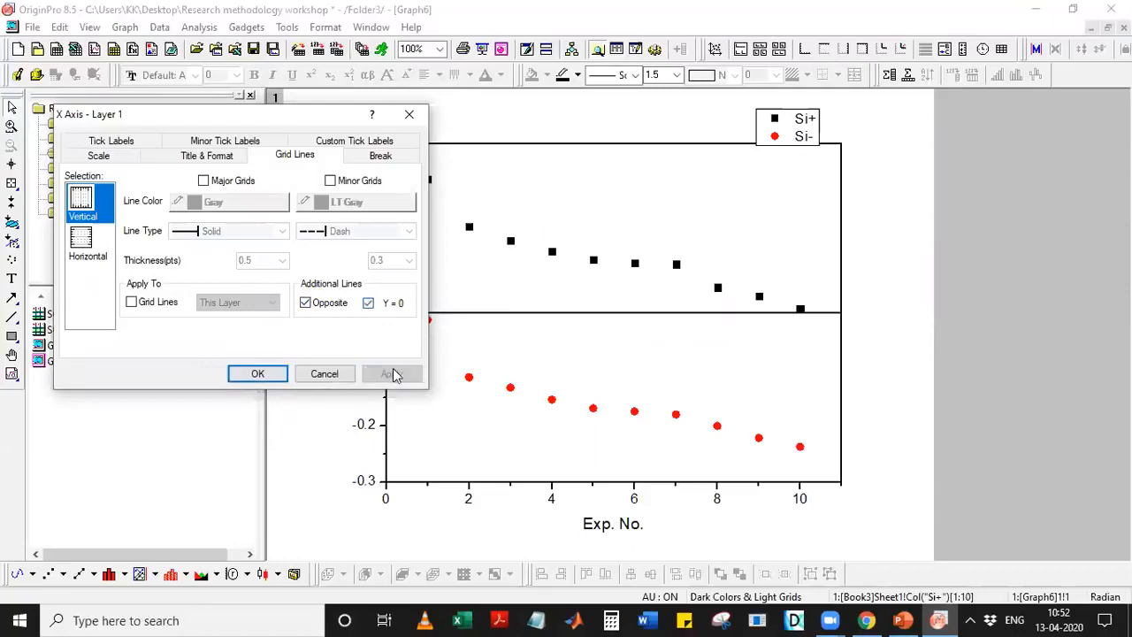
{"action": "left_click_drag", "start_coordinate": [292, 122], "coordinate": [124, 171]}
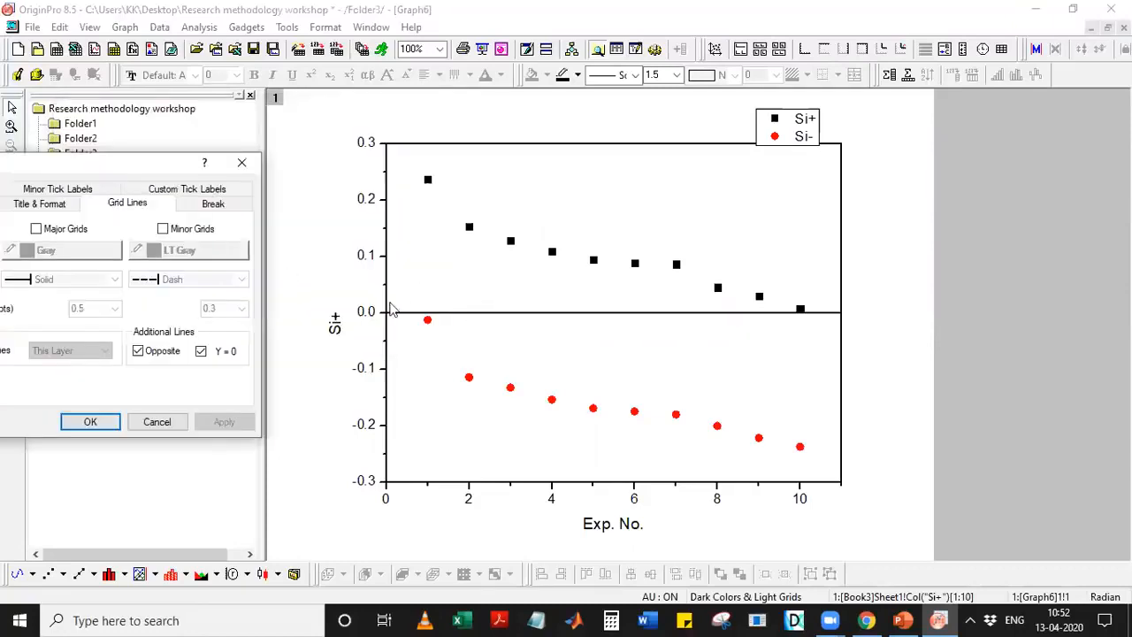
{"action": "left_click", "coordinate": [90, 421]}
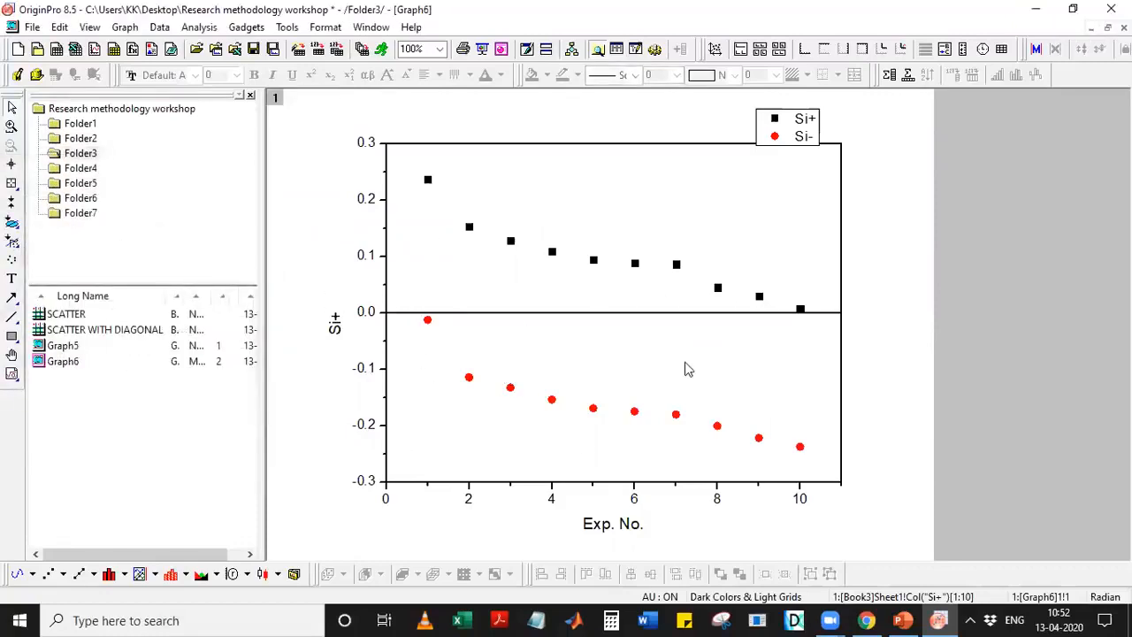
Delete the legend and move the Si+ axis title up beside the positive half of the plot
{"action": "left_click", "coordinate": [803, 135]}
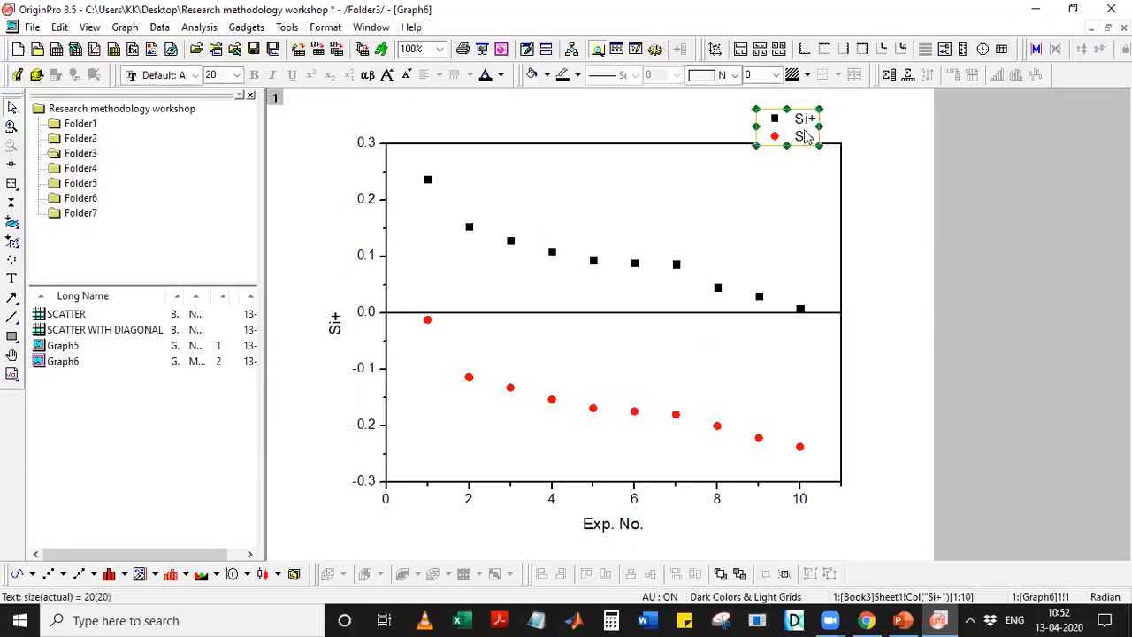
{"action": "left_click", "coordinate": [417, 371]}
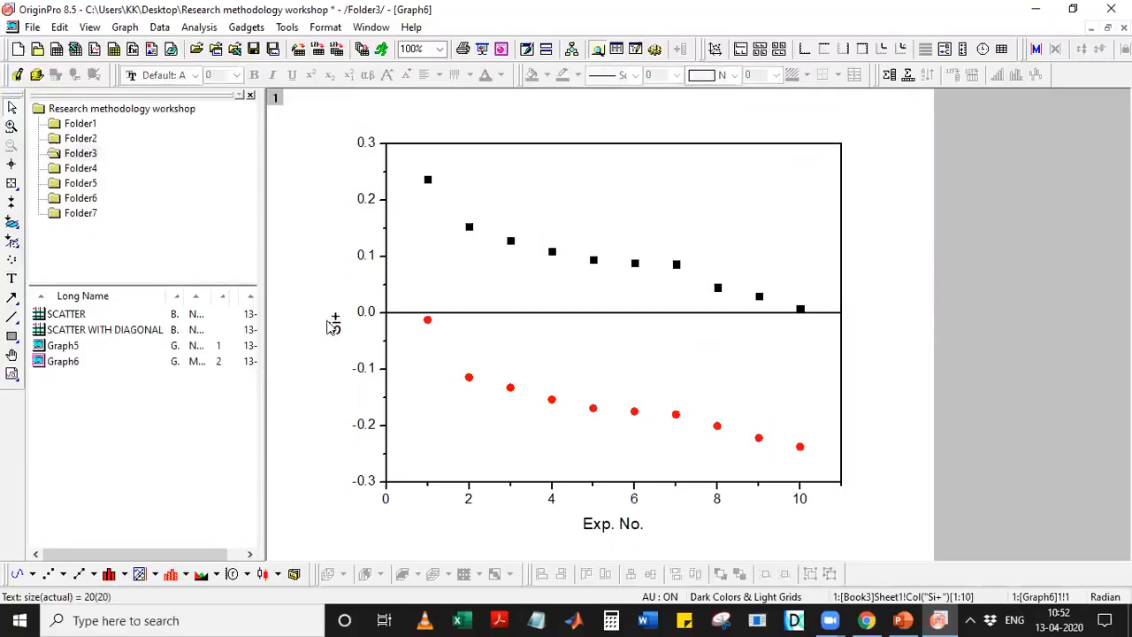
{"action": "left_click", "coordinate": [334, 321]}
{"action": "left_click_drag", "start_coordinate": [327, 308], "coordinate": [332, 216]}
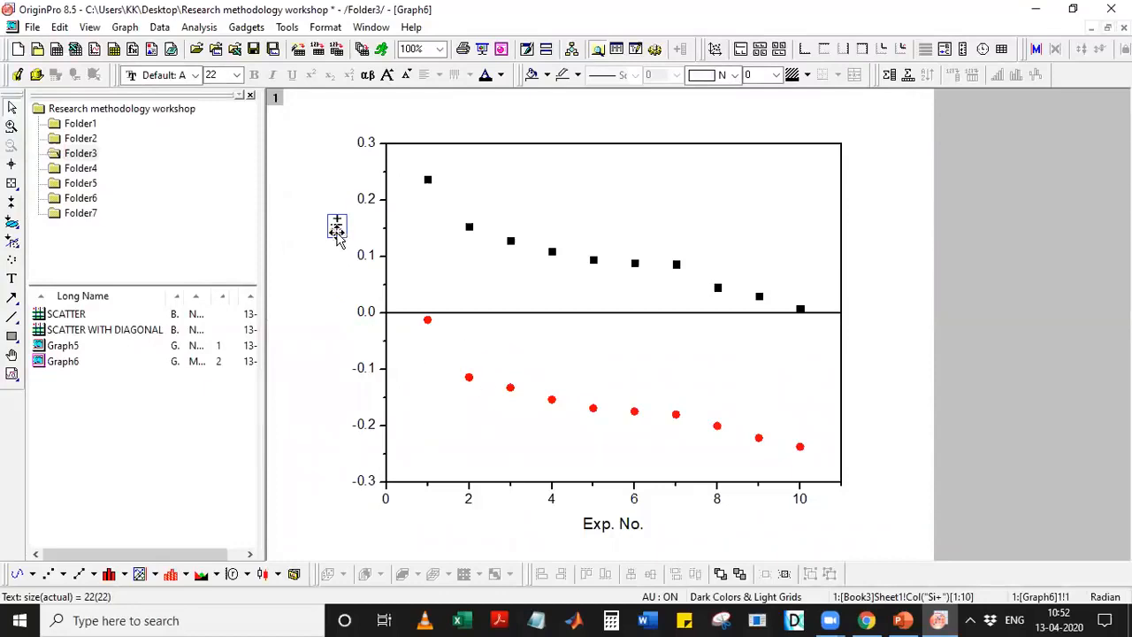
Place a copy of the Si+ axis title beside the negative half of the plot
{"action": "left_click", "coordinate": [322, 371]}
{"action": "type", "text": "Si+"}
{"action": "double_click", "coordinate": [330, 389]}
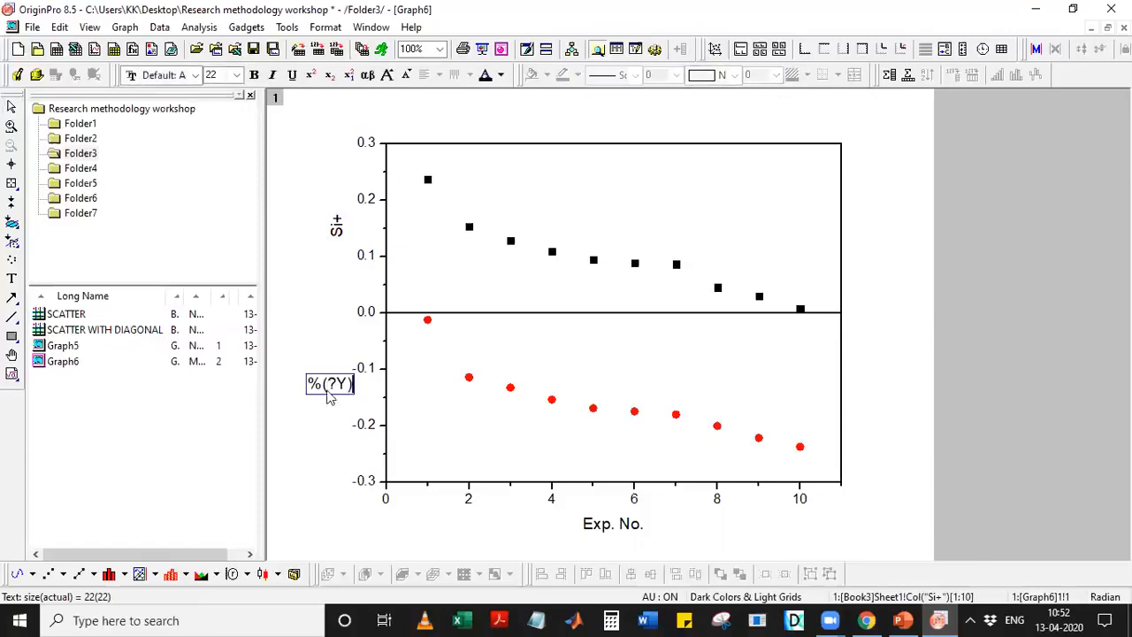
{"action": "left_click", "coordinate": [321, 437]}
{"action": "left_click", "coordinate": [330, 389]}
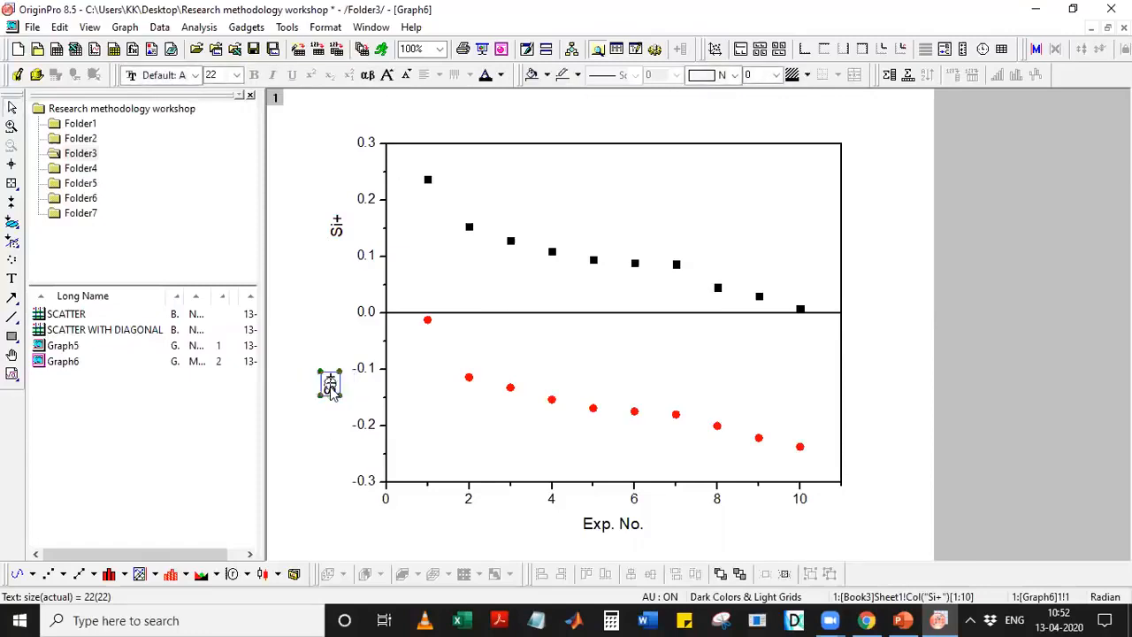
{"action": "left_click", "coordinate": [330, 389]}
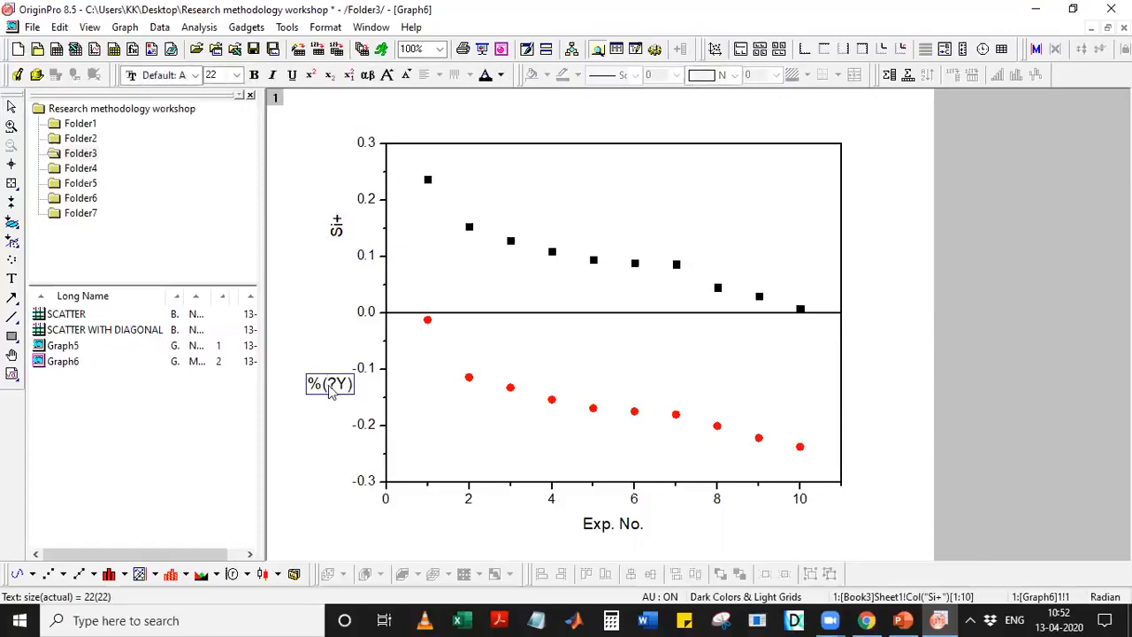
{"action": "left_click", "coordinate": [331, 433]}
{"action": "left_click", "coordinate": [339, 227]}
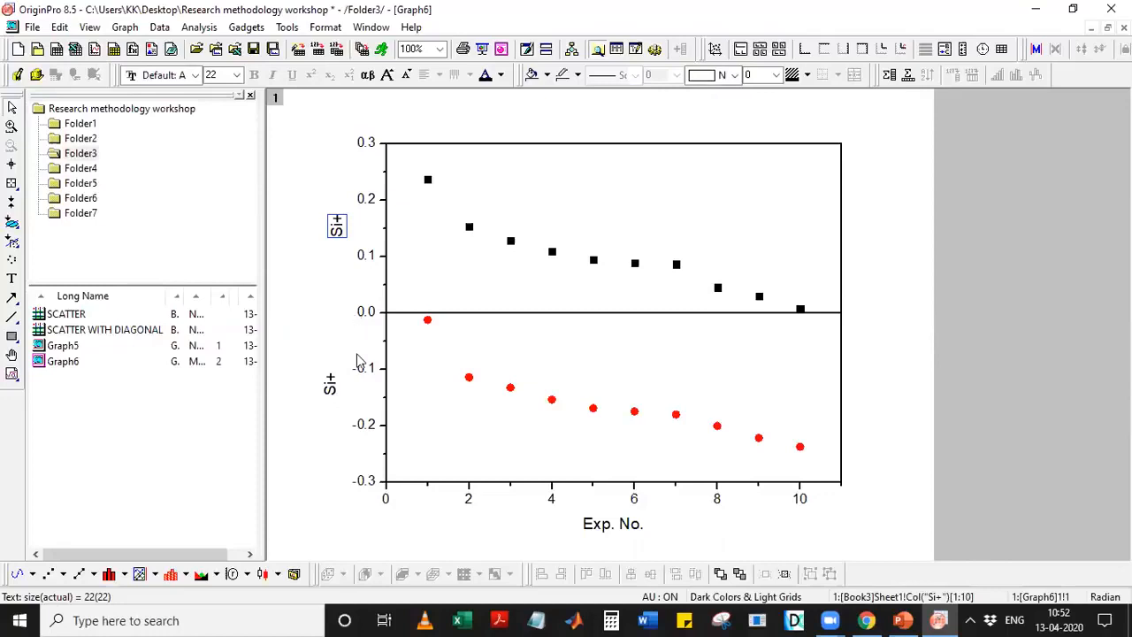
Change the text of the copied title beside the negative half to "Si-"
{"action": "double_click", "coordinate": [332, 391]}
{"action": "type", "text": "A"}
{"action": "key", "text": "ctrl+a"}
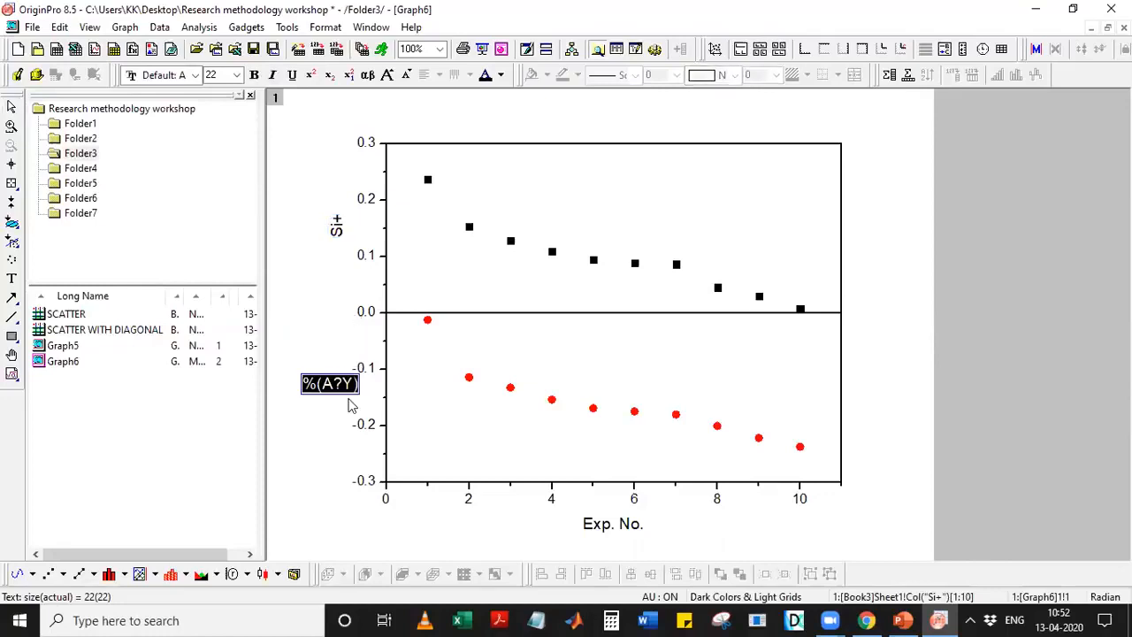
{"action": "type", "text": "Si_"}
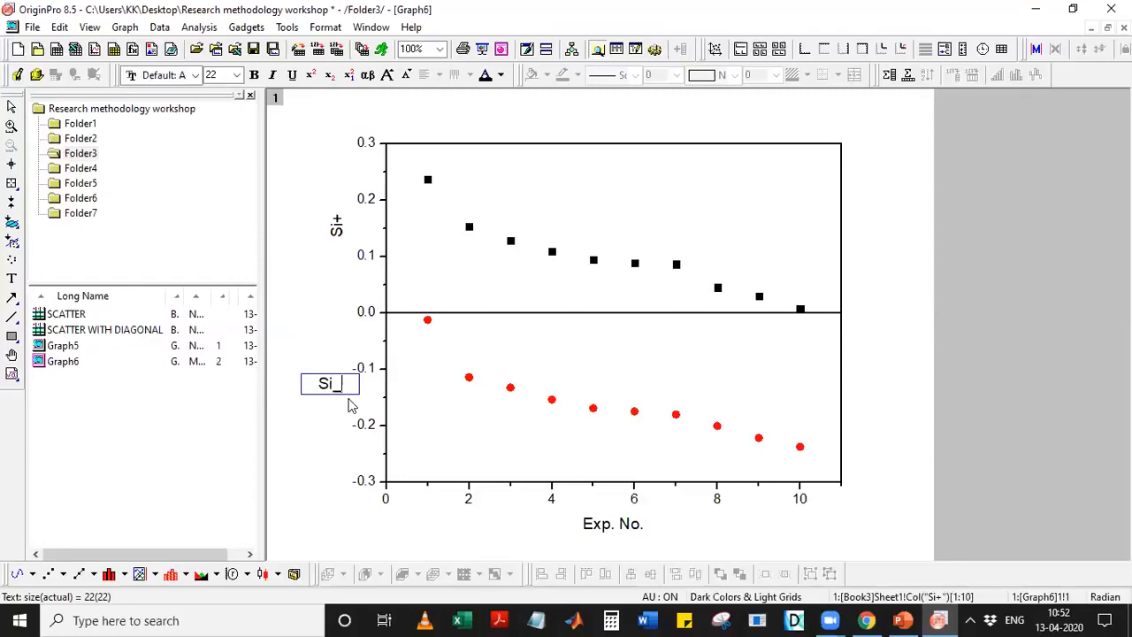
{"action": "key", "text": "BackSpace"}
{"action": "type", "text": "-"}
{"action": "left_click", "coordinate": [341, 433]}
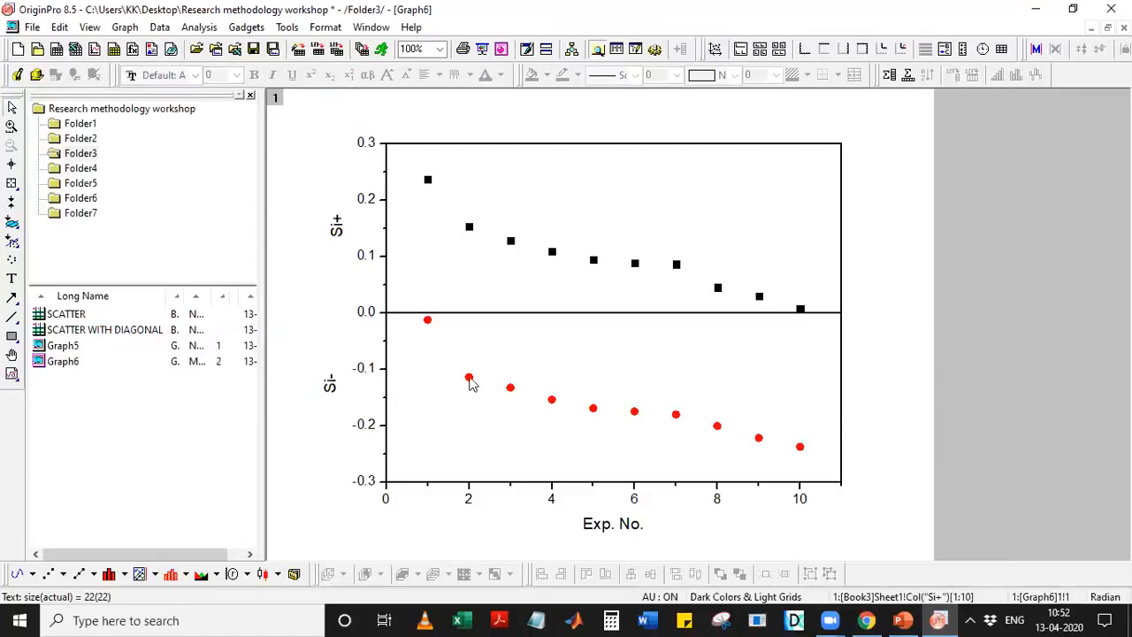
Enable solid horizontal drop lines with a width of 0.5 for the scatter points and apply them to the graph
{"action": "double_click", "coordinate": [469, 380]}
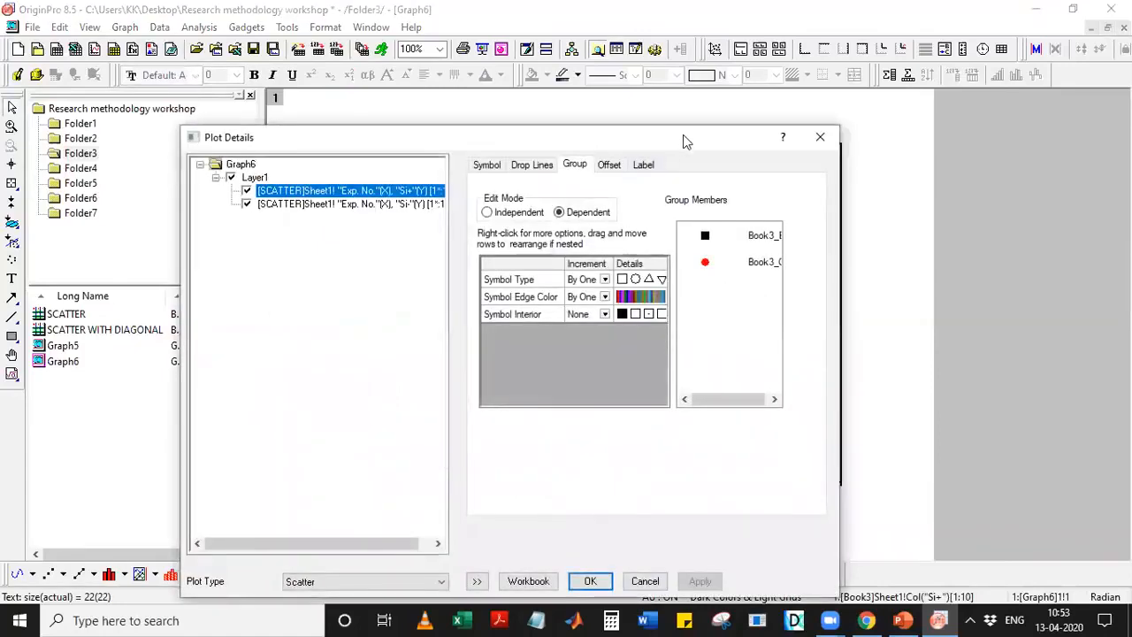
{"action": "left_click_drag", "start_coordinate": [683, 137], "coordinate": [335, 124]}
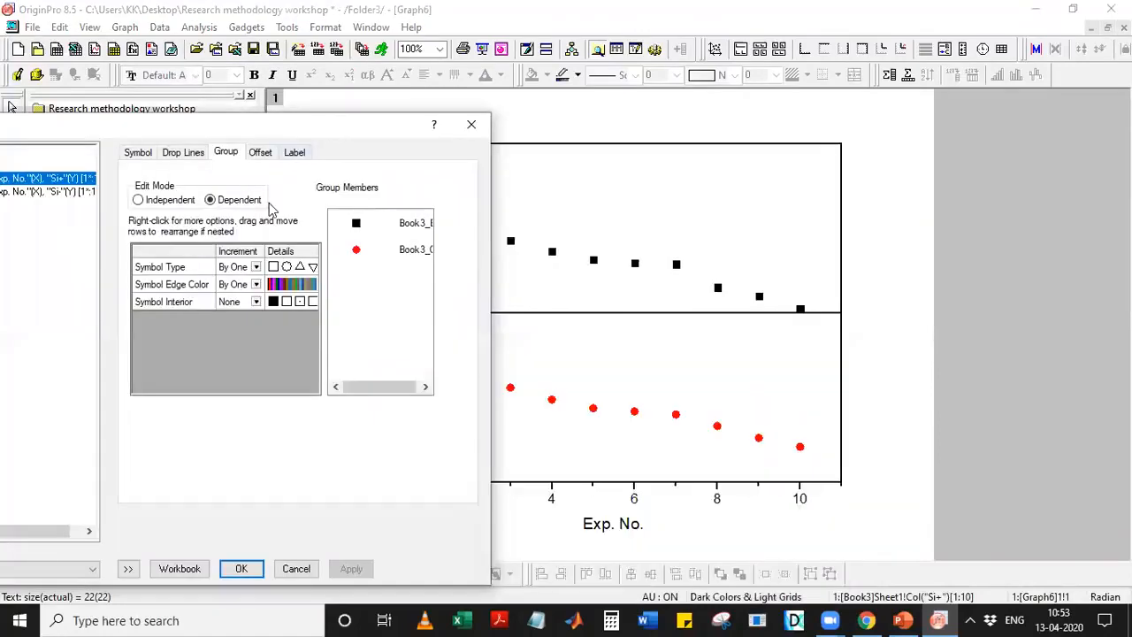
{"action": "left_click", "coordinate": [183, 158]}
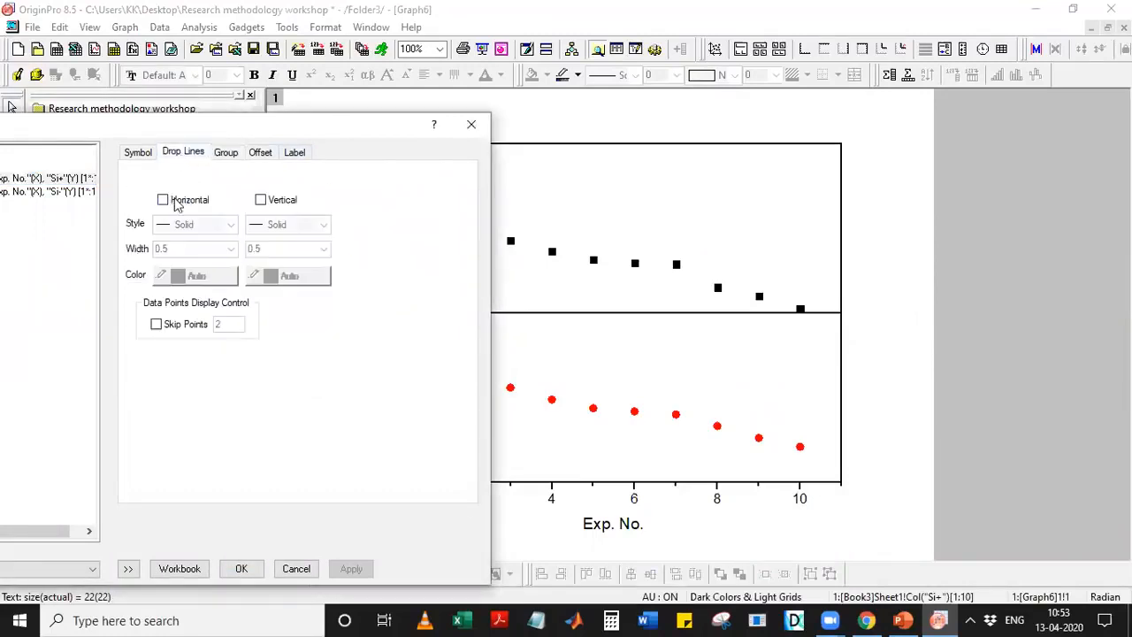
{"action": "left_click", "coordinate": [163, 200]}
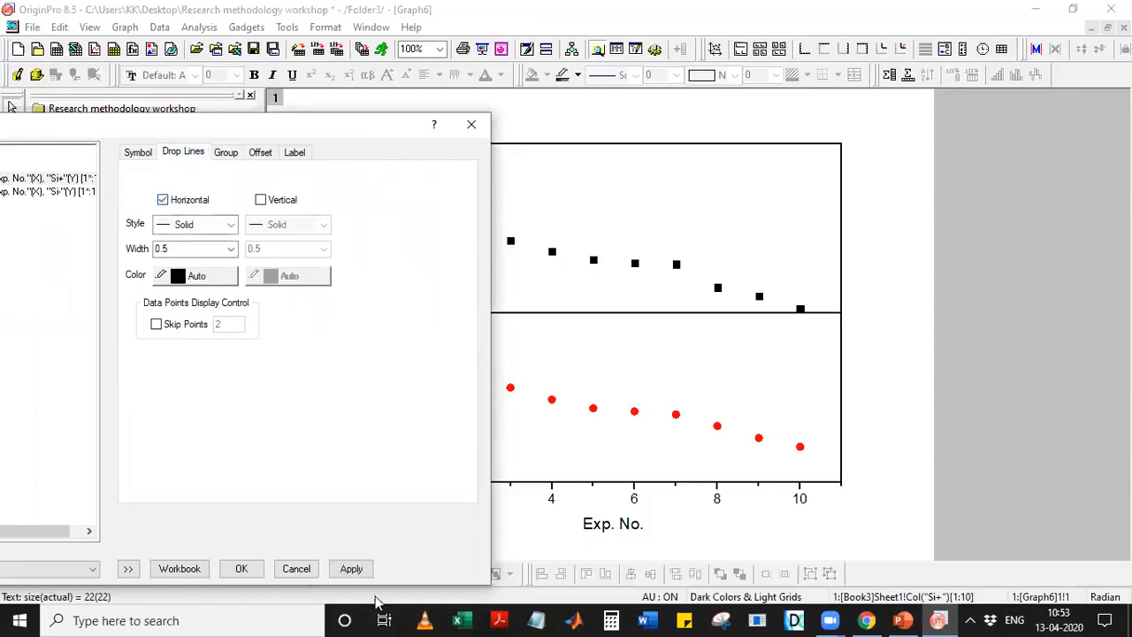
{"action": "left_click", "coordinate": [351, 569]}
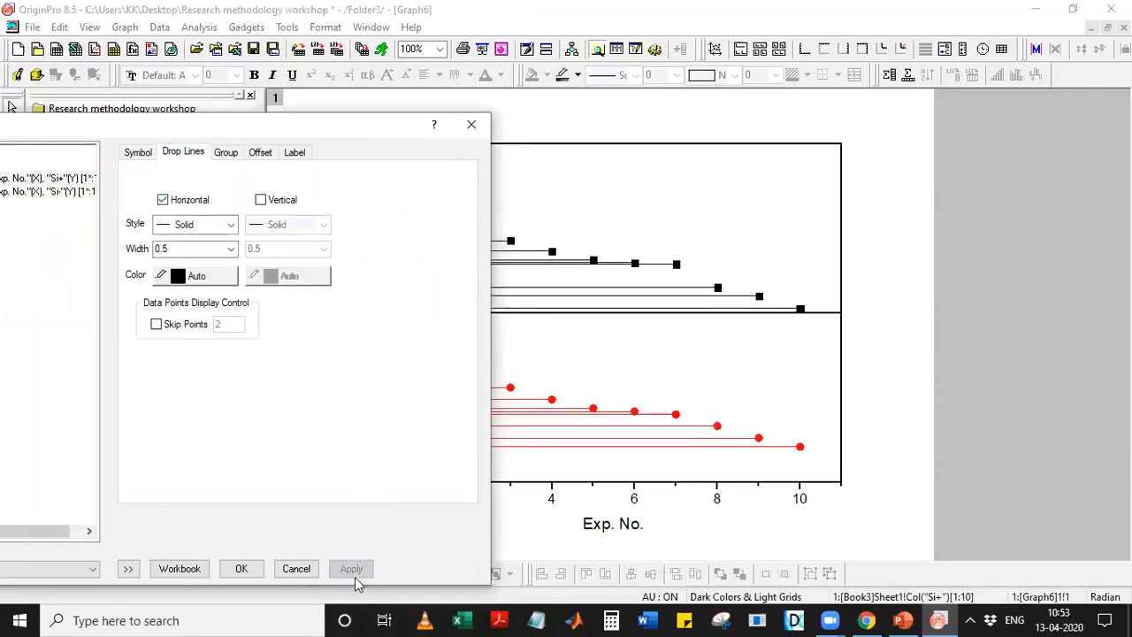
Replace the horizontal drop lines of the scatter points with solid vertical ones of width 0.5 and apply the change
{"action": "left_click_drag", "start_coordinate": [332, 125], "coordinate": [161, 122]}
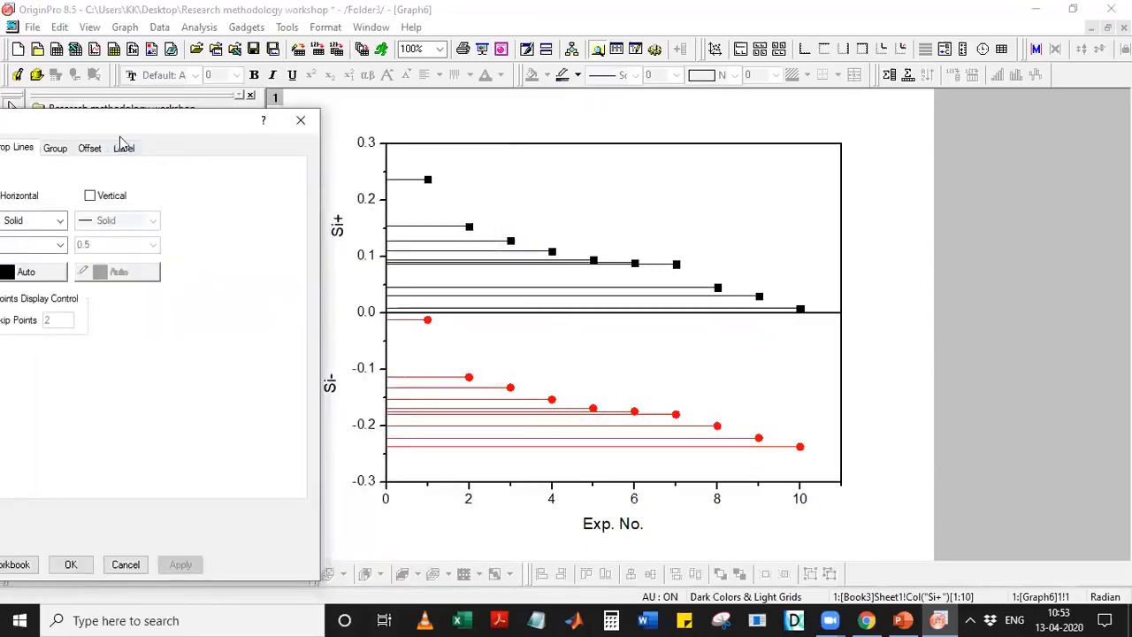
{"action": "left_click_drag", "start_coordinate": [153, 127], "coordinate": [241, 119]}
{"action": "left_click", "coordinate": [93, 189]}
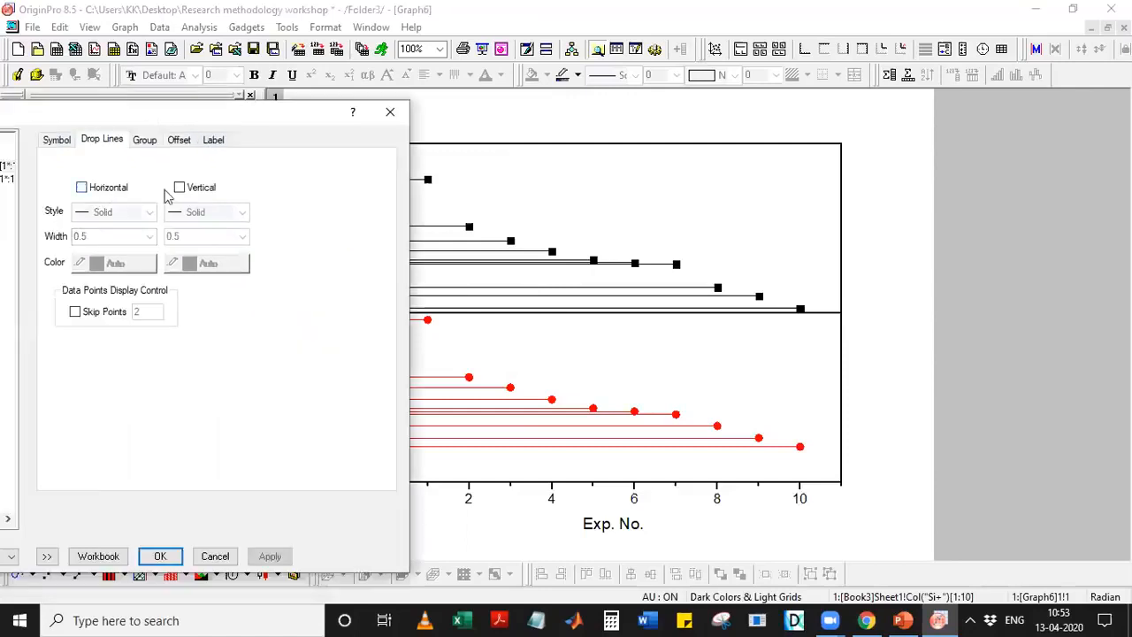
{"action": "left_click", "coordinate": [202, 187]}
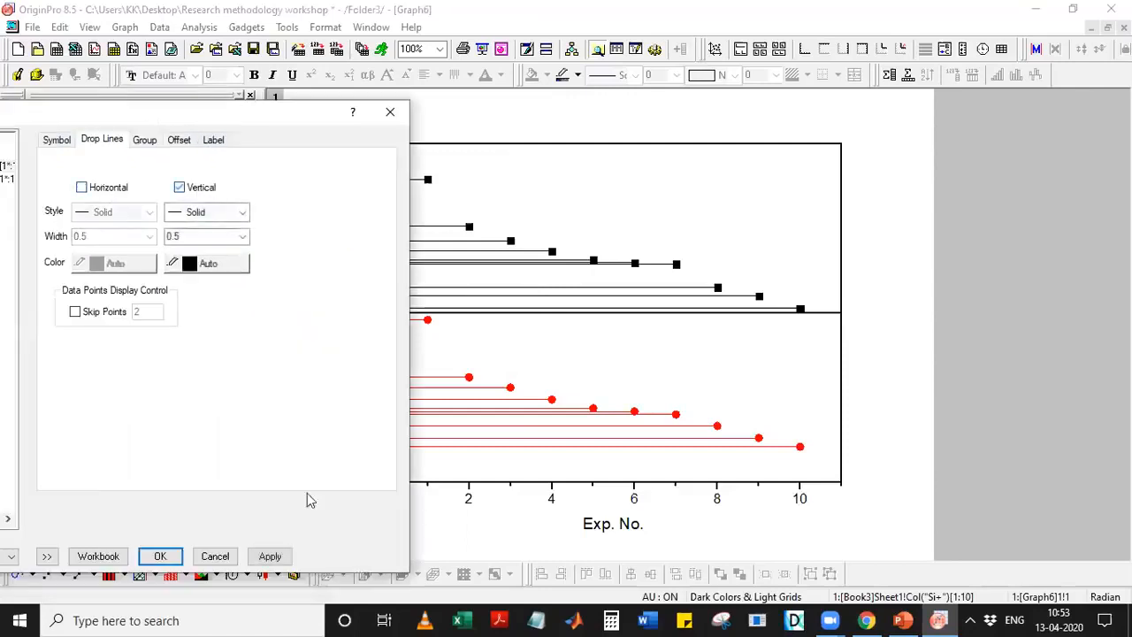
{"action": "left_click", "coordinate": [269, 555]}
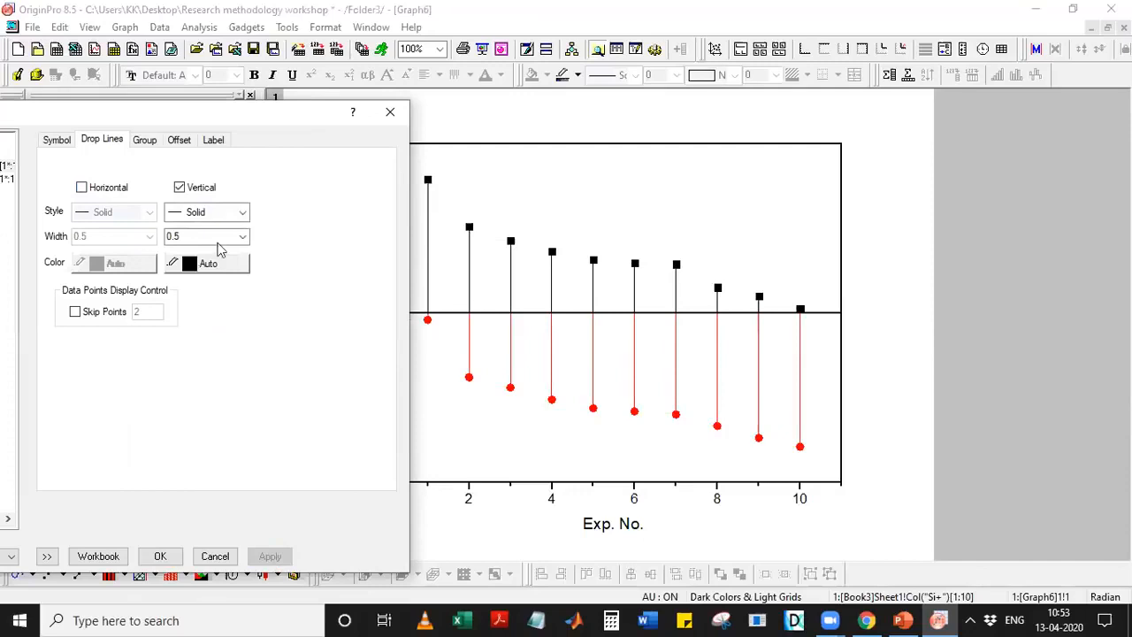
Set the vertical drop line style to Dash, apply it to the graph and save the project
{"action": "left_click", "coordinate": [241, 213]}
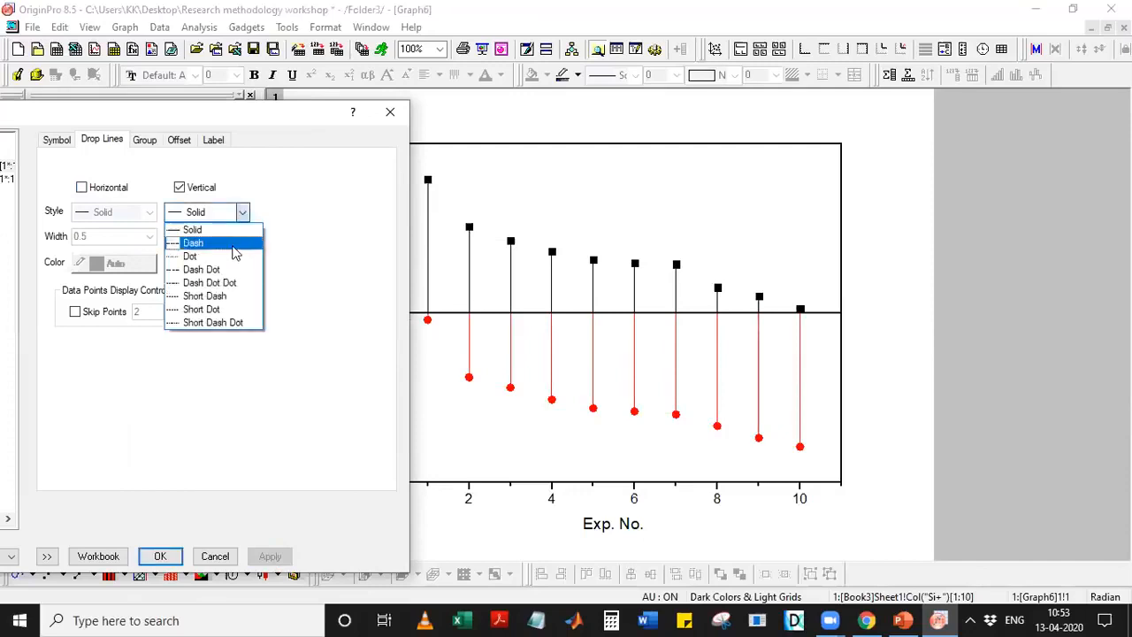
{"action": "left_click", "coordinate": [235, 244]}
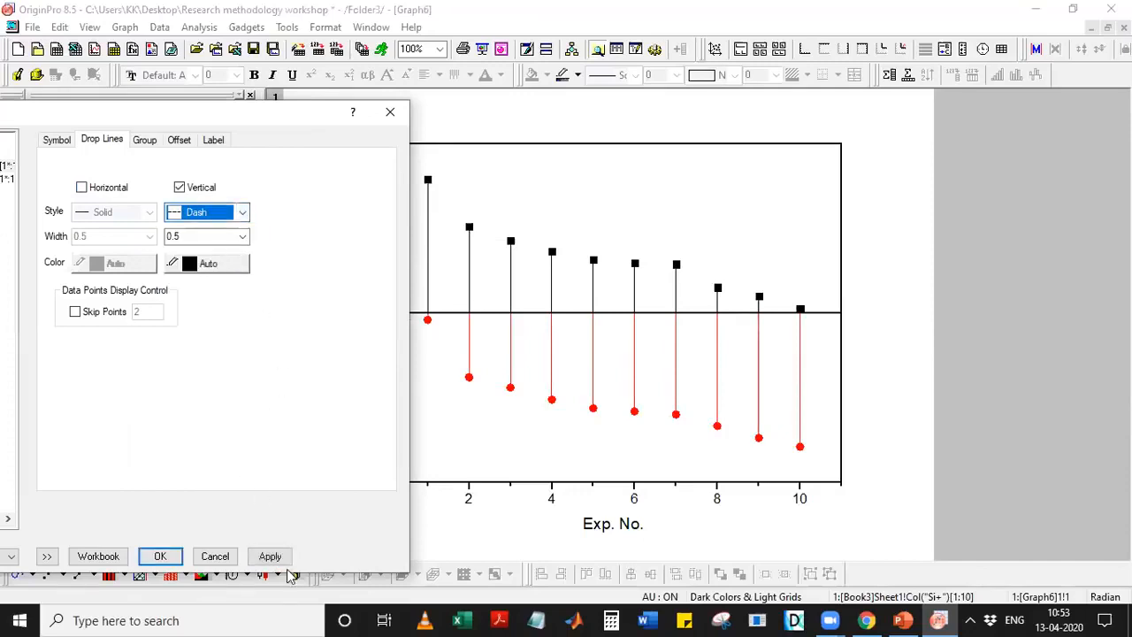
{"action": "left_click", "coordinate": [273, 559]}
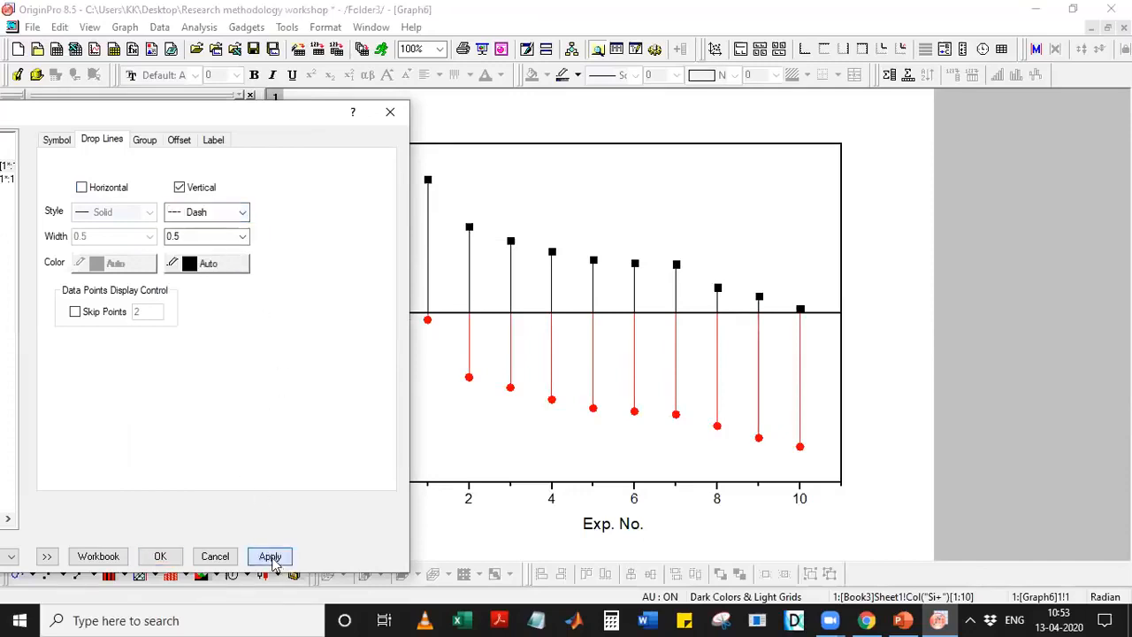
{"action": "left_click", "coordinate": [389, 112]}
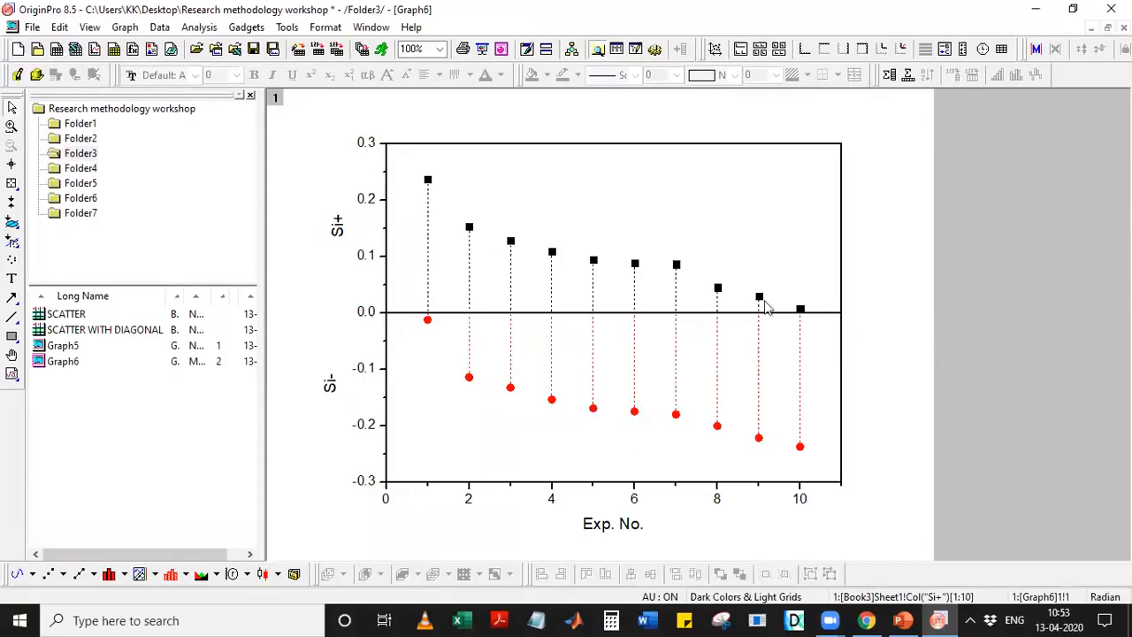
{"action": "key", "text": "ctrl+s"}
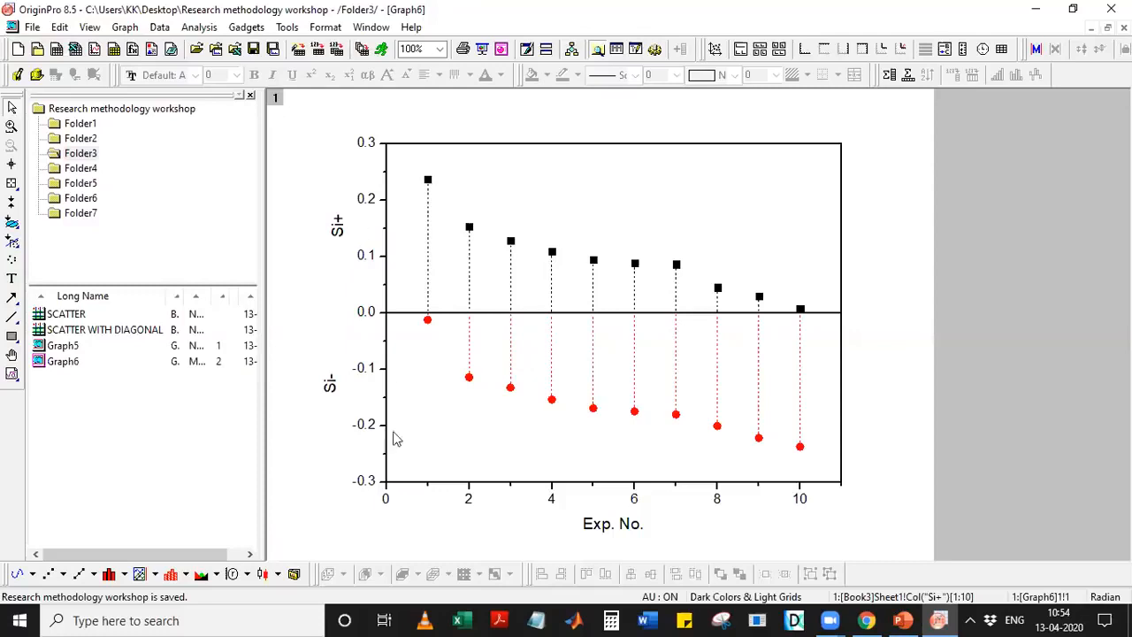
Set the X axis scale increment to 1 and its number of minor ticks to 0
{"action": "double_click", "coordinate": [469, 501]}
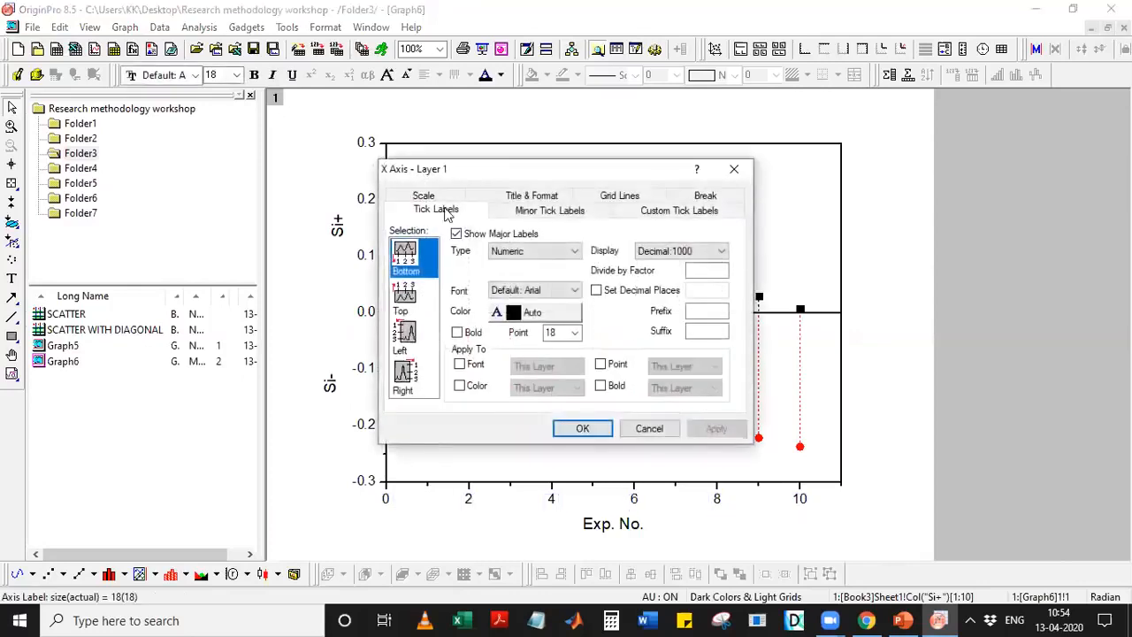
{"action": "left_click", "coordinate": [432, 199]}
{"action": "double_click", "coordinate": [696, 255]}
{"action": "type", "text": "1"}
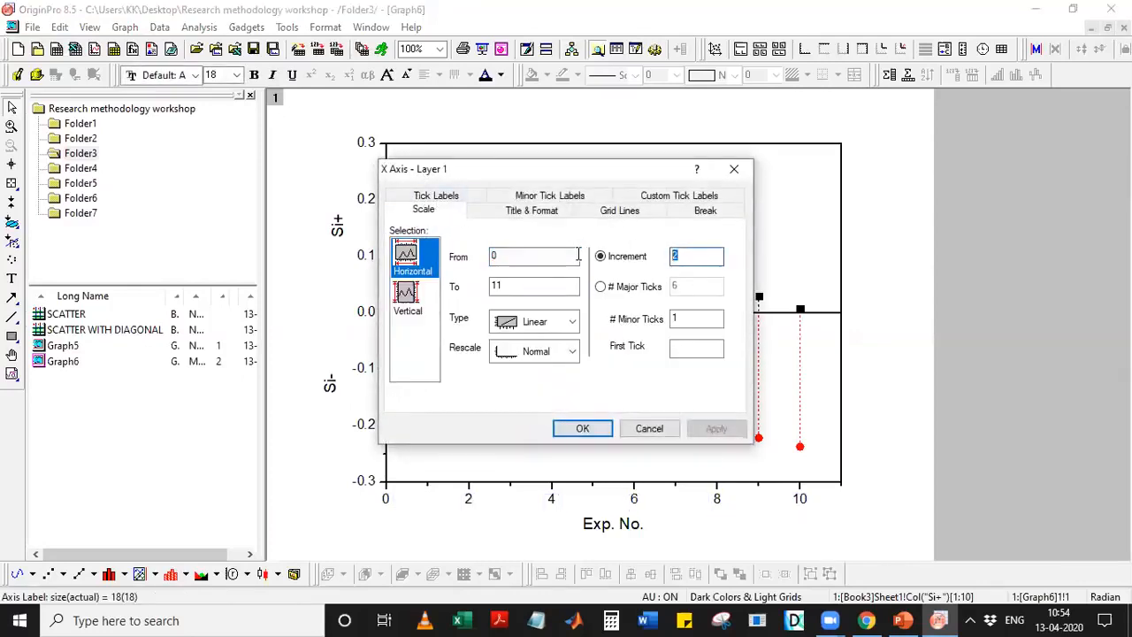
{"action": "double_click", "coordinate": [697, 319]}
{"action": "type", "text": "0"}
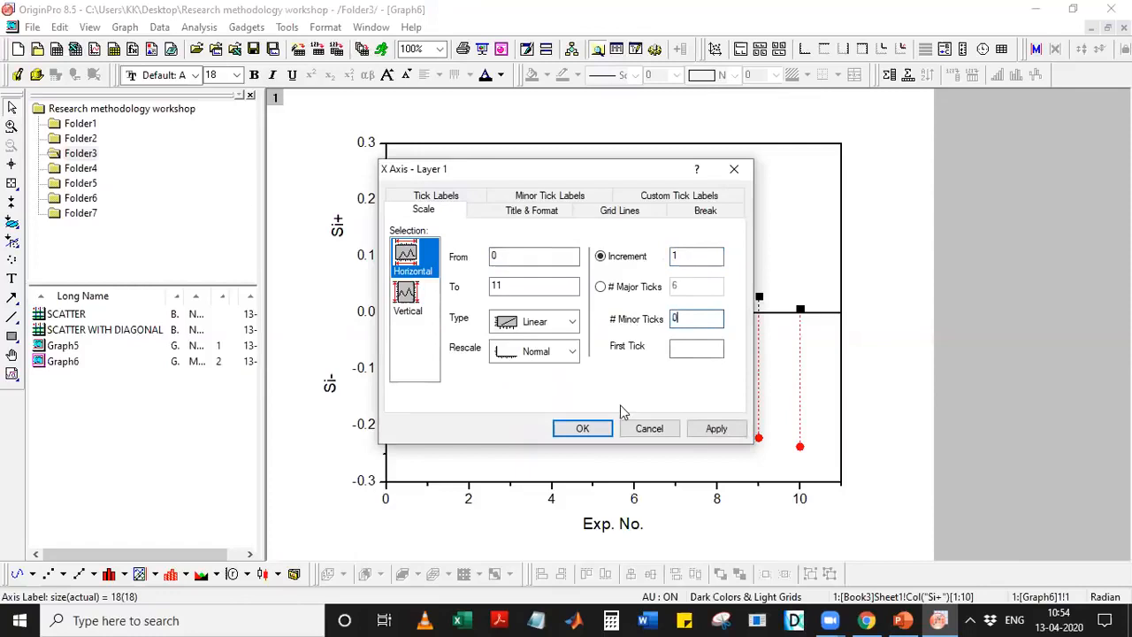
{"action": "left_click", "coordinate": [582, 429]}
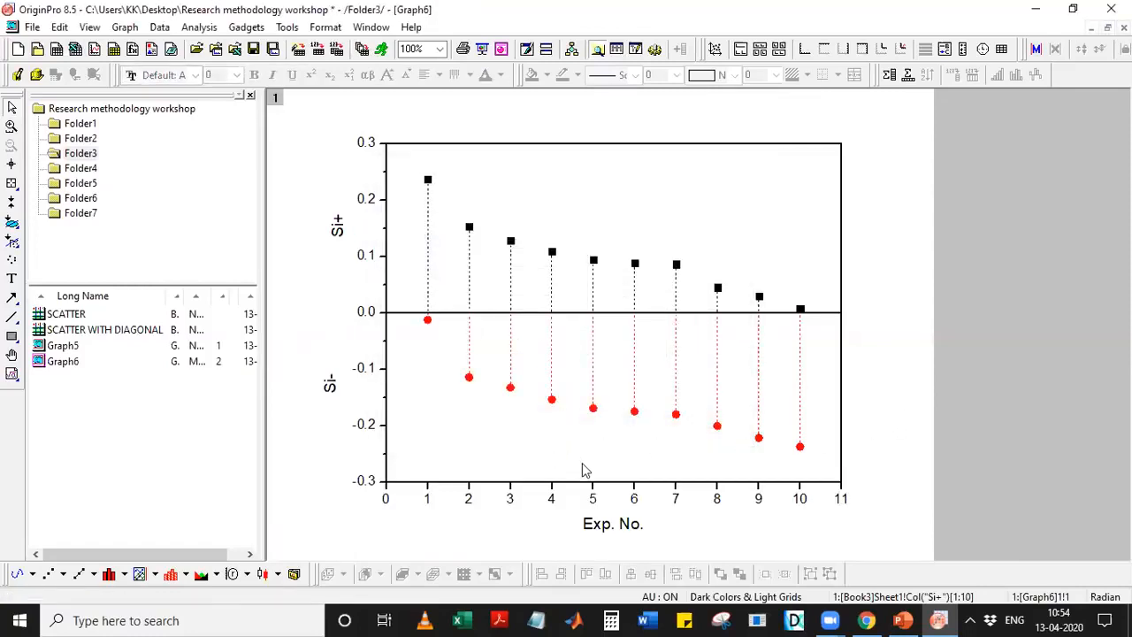
Check the scatter example slide in PowerPoint and, back in OriginPro, set the first symbol edge colour of the plot group to Blue
{"action": "left_click", "coordinate": [903, 619]}
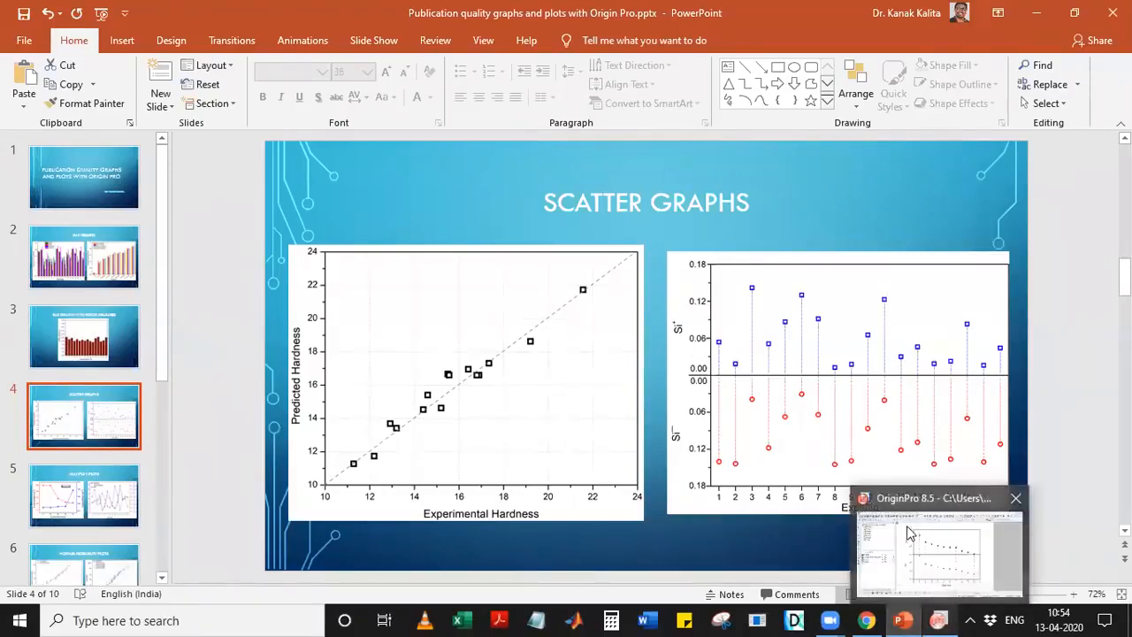
{"action": "left_click", "coordinate": [939, 619]}
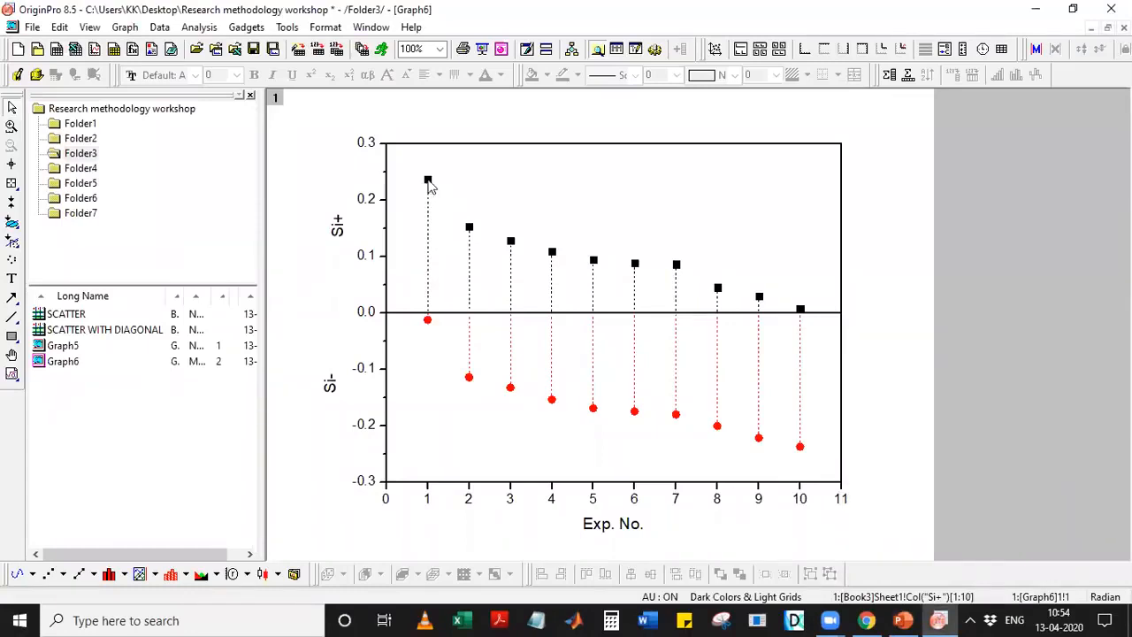
{"action": "double_click", "coordinate": [428, 182]}
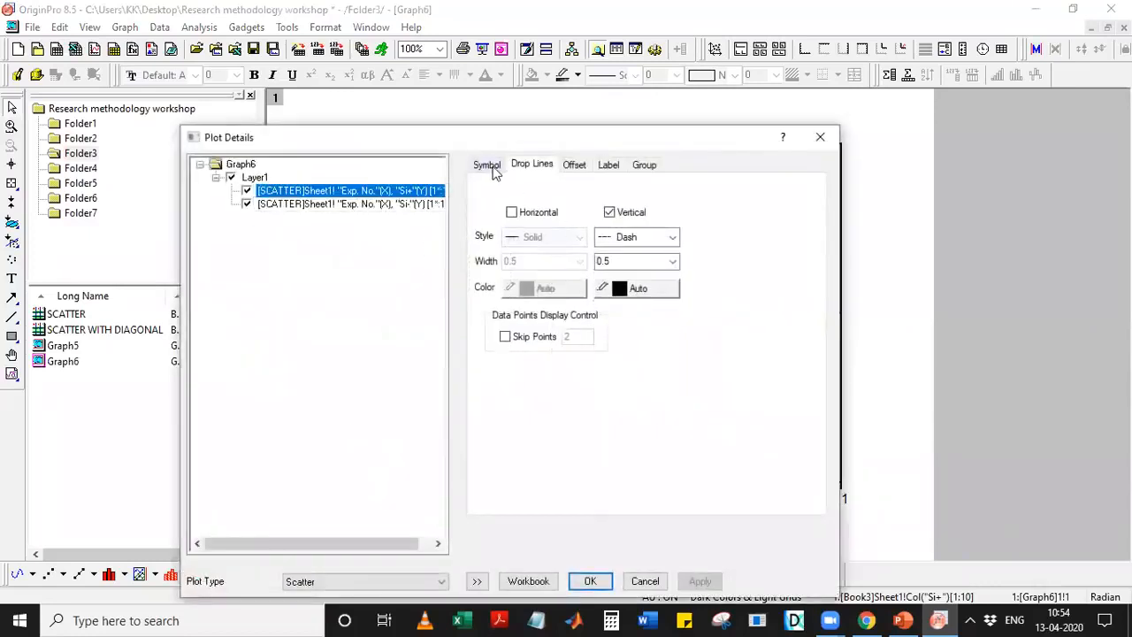
{"action": "left_click", "coordinate": [489, 166]}
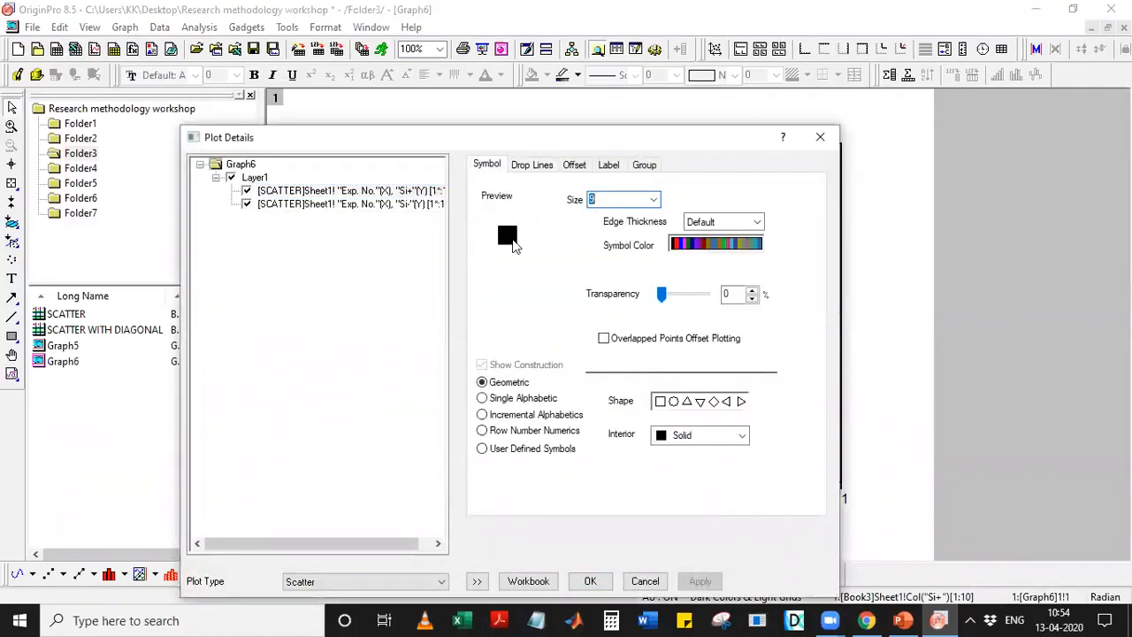
{"action": "left_click", "coordinate": [539, 167]}
{"action": "left_click", "coordinate": [642, 167]}
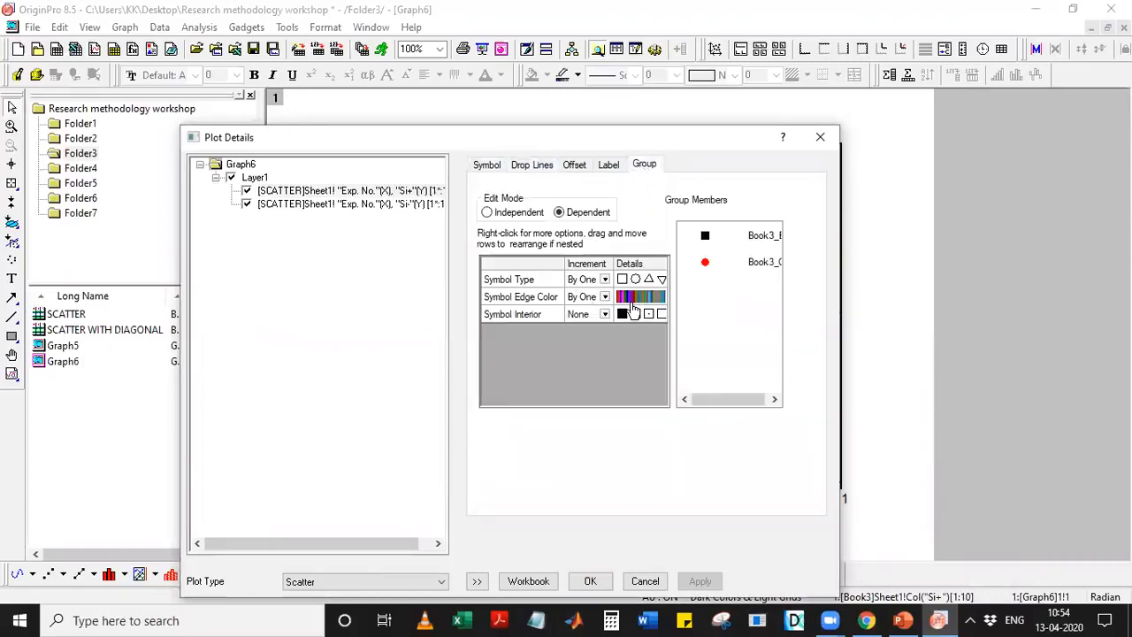
{"action": "left_click", "coordinate": [662, 299]}
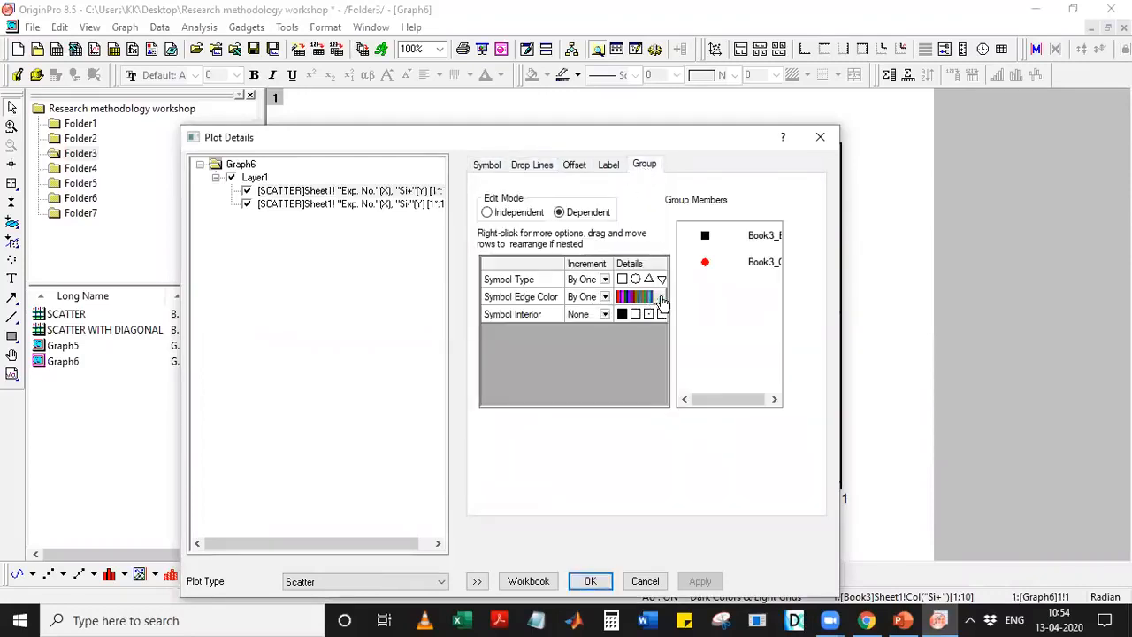
{"action": "left_click", "coordinate": [662, 303]}
{"action": "left_click", "coordinate": [450, 350]}
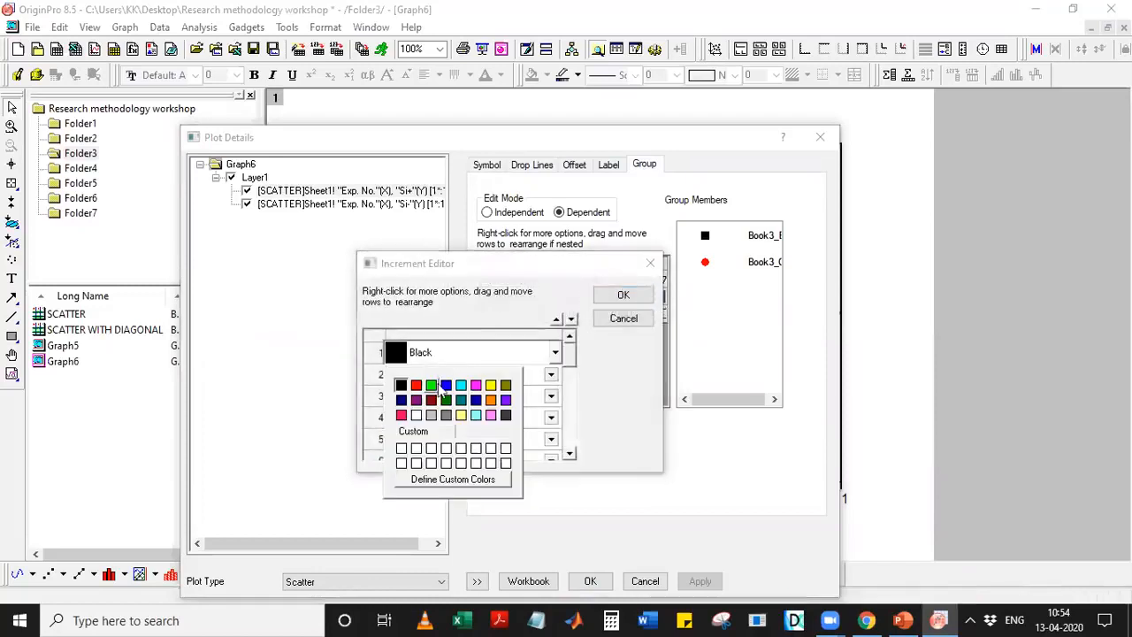
{"action": "left_click", "coordinate": [445, 385]}
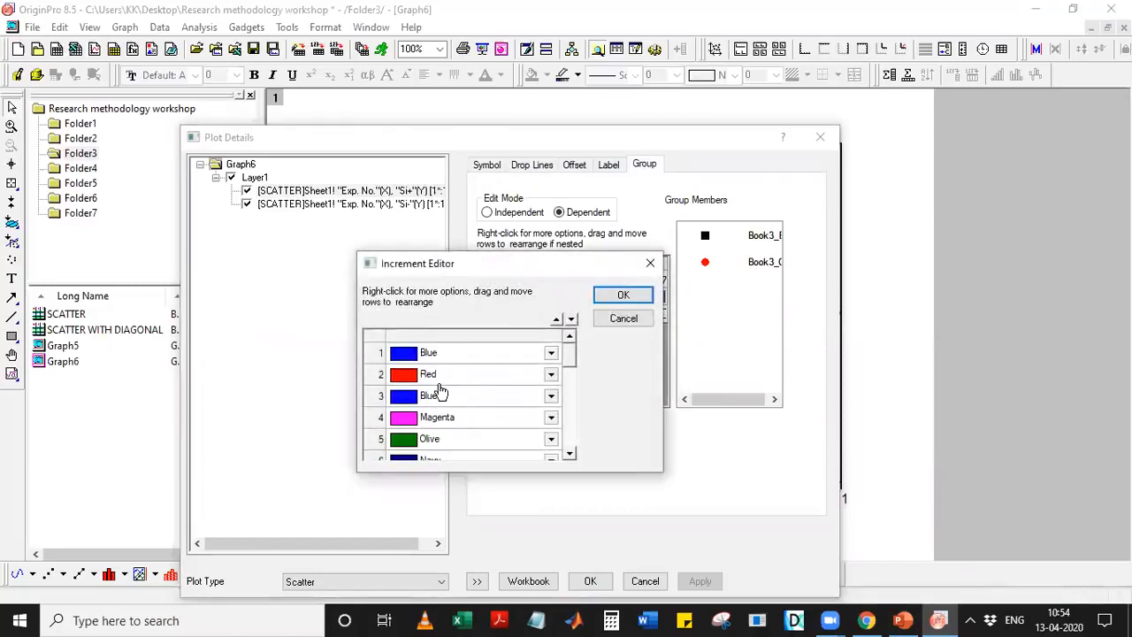
Set the second symbol edge colour of the plot group to Pink and apply the colours to the graph
{"action": "left_click", "coordinate": [462, 378]}
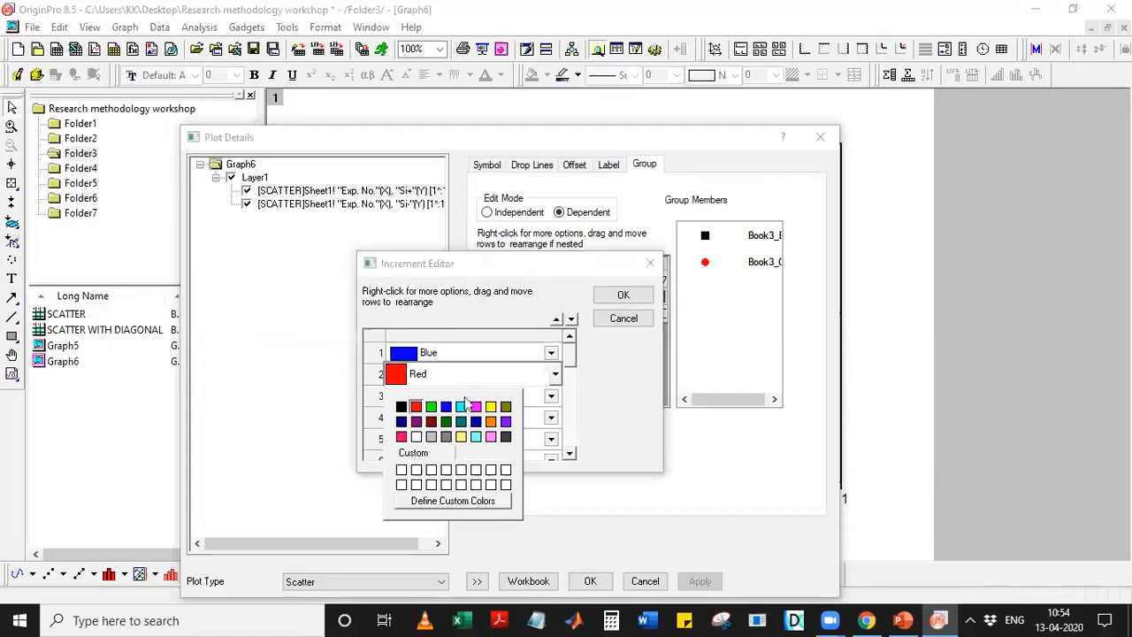
{"action": "left_click", "coordinate": [401, 437]}
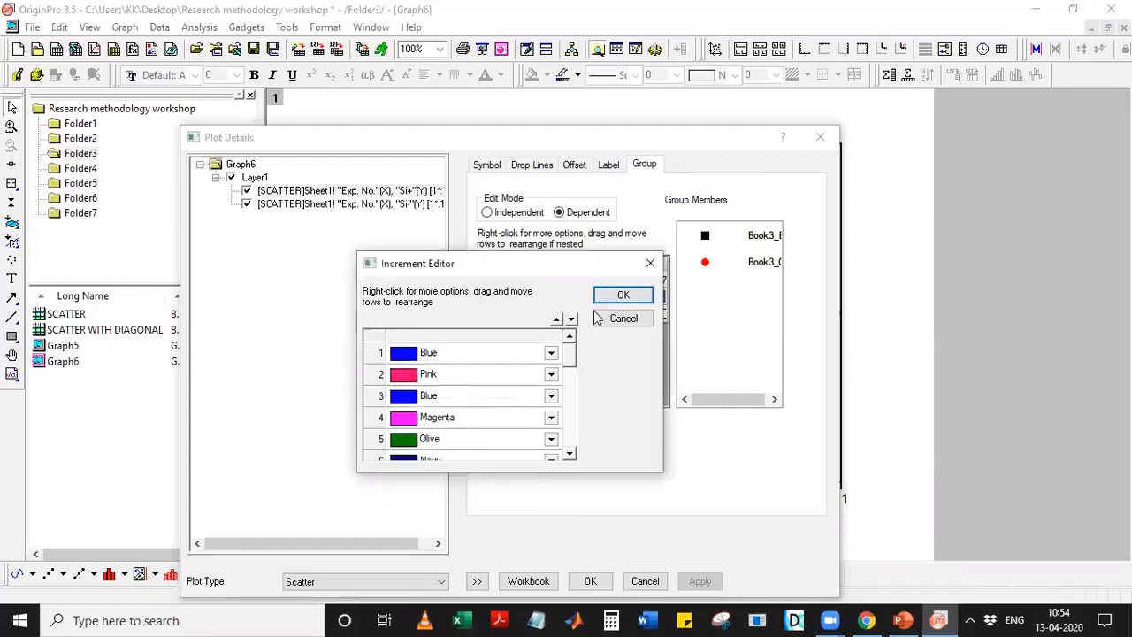
{"action": "left_click", "coordinate": [624, 295]}
{"action": "left_click", "coordinate": [699, 581]}
{"action": "left_click", "coordinate": [589, 581]}
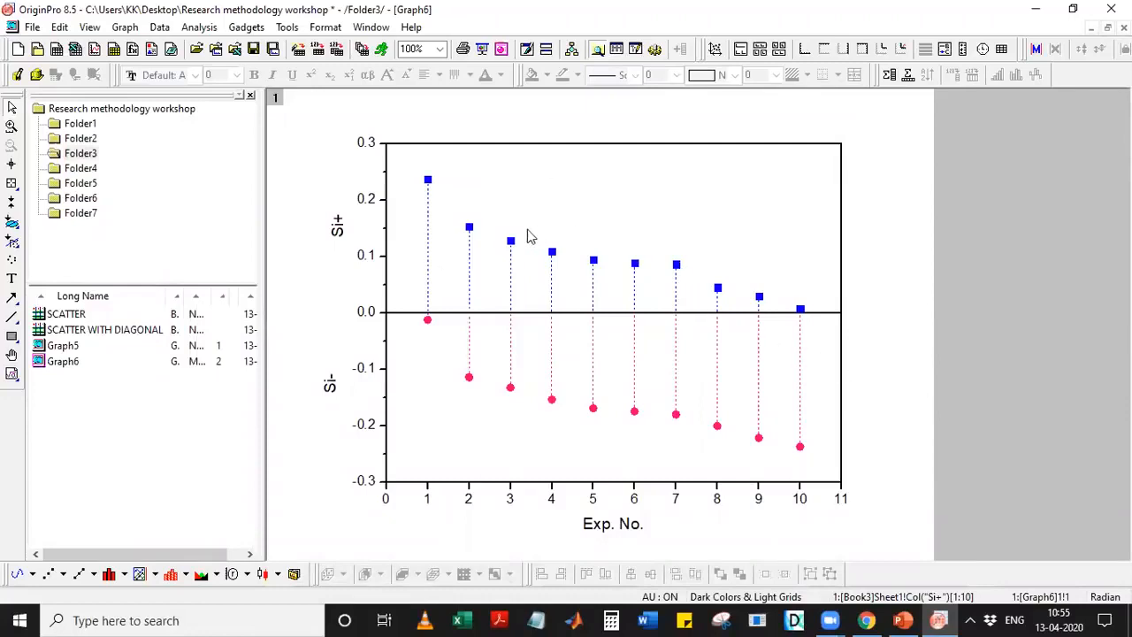
Open Folder4 of the project, switch to PowerPoint and show the Multiple Y Plots slide
{"action": "left_click", "coordinate": [78, 168]}
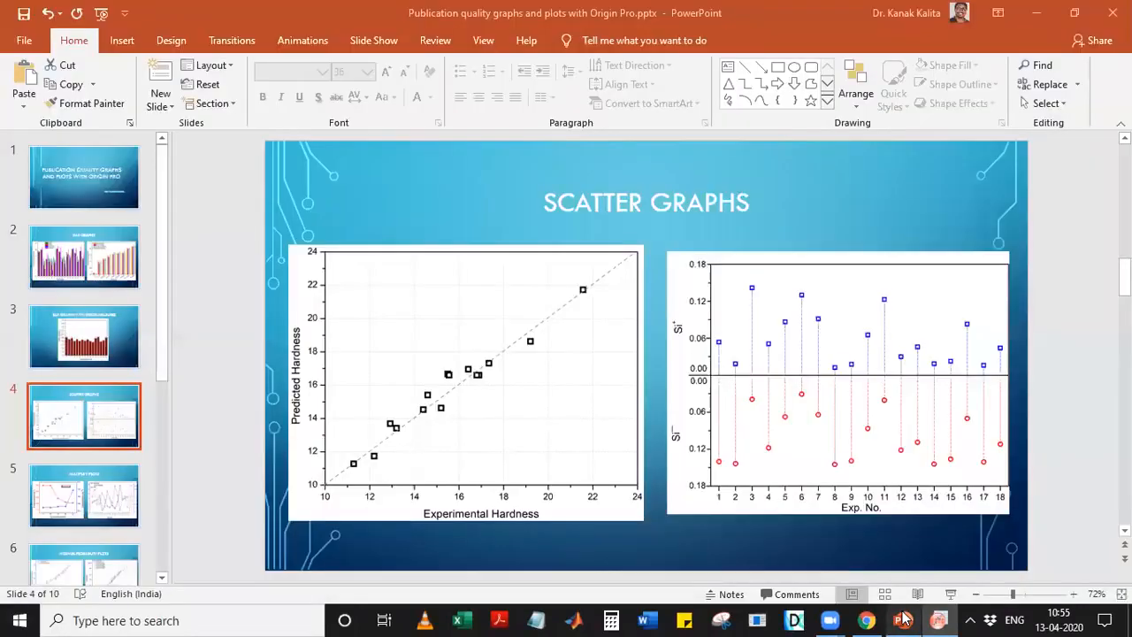
{"action": "left_click", "coordinate": [902, 620]}
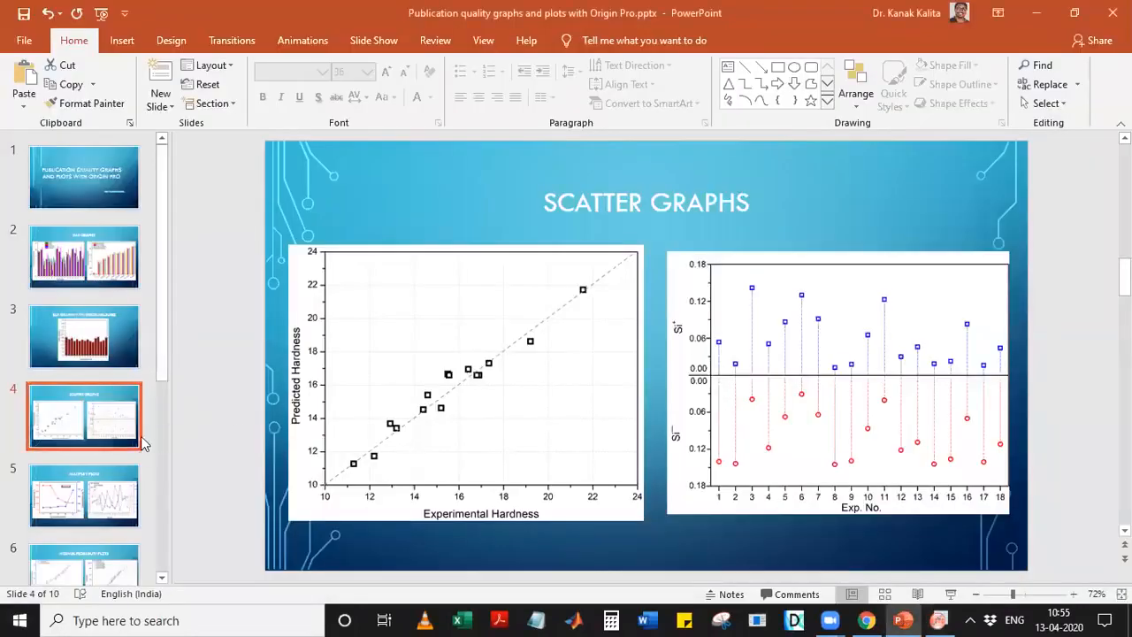
{"action": "left_click_drag", "start_coordinate": [163, 333], "coordinate": [169, 392]}
{"action": "left_click", "coordinate": [103, 378]}
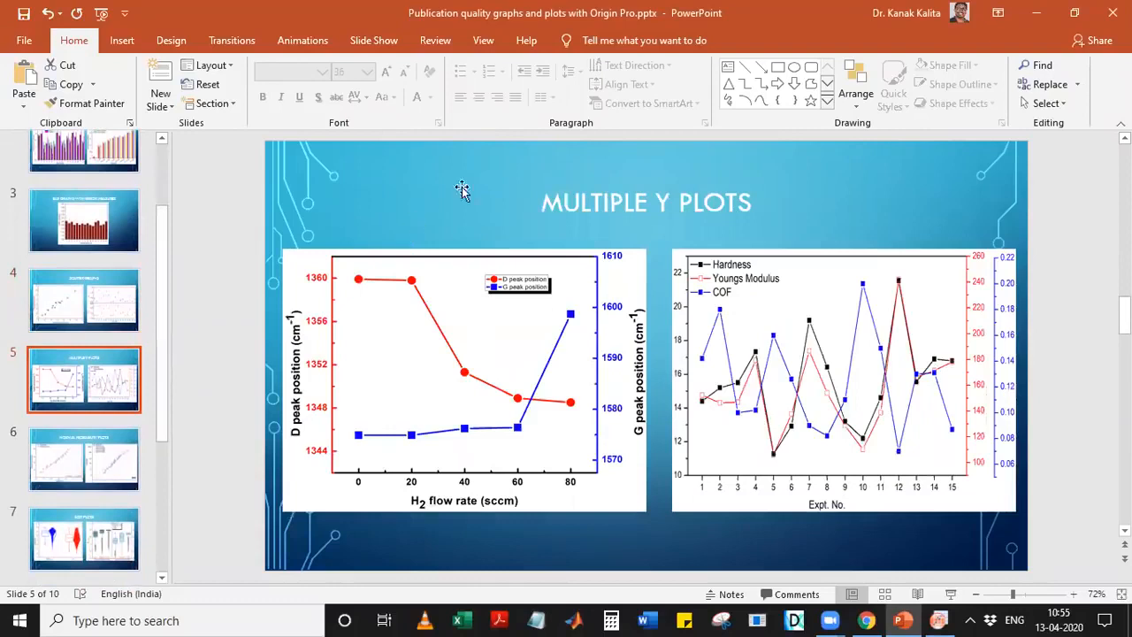
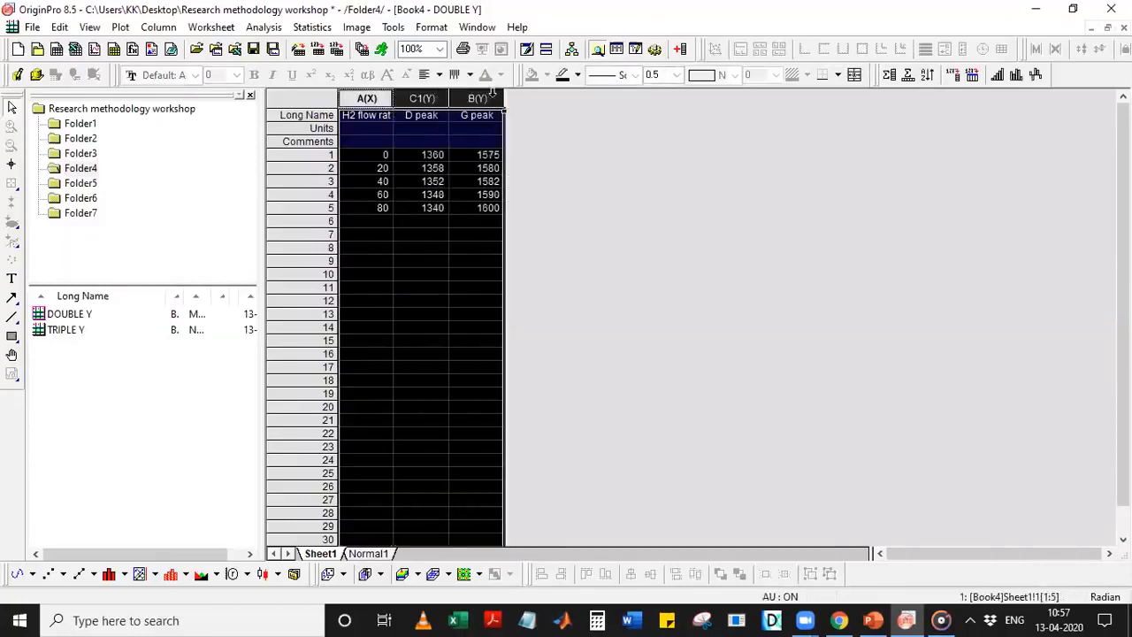
Plot the selected H2 flow rate, D peak and G peak columns as a Double-Y graph
{"action": "left_click", "coordinate": [156, 574]}
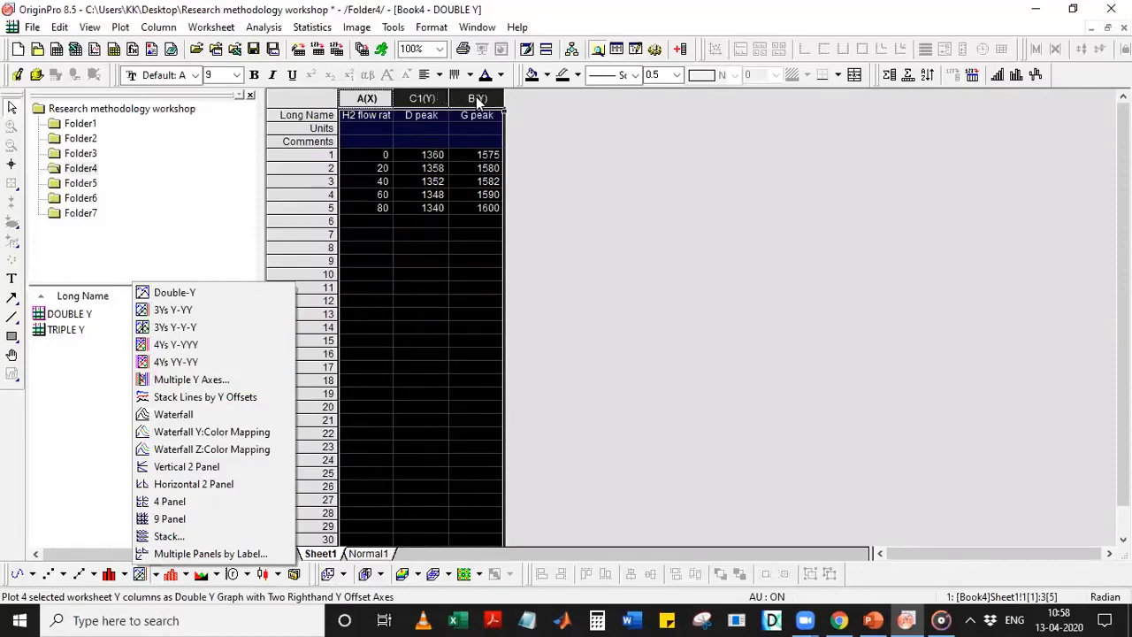
{"action": "left_click", "coordinate": [182, 294]}
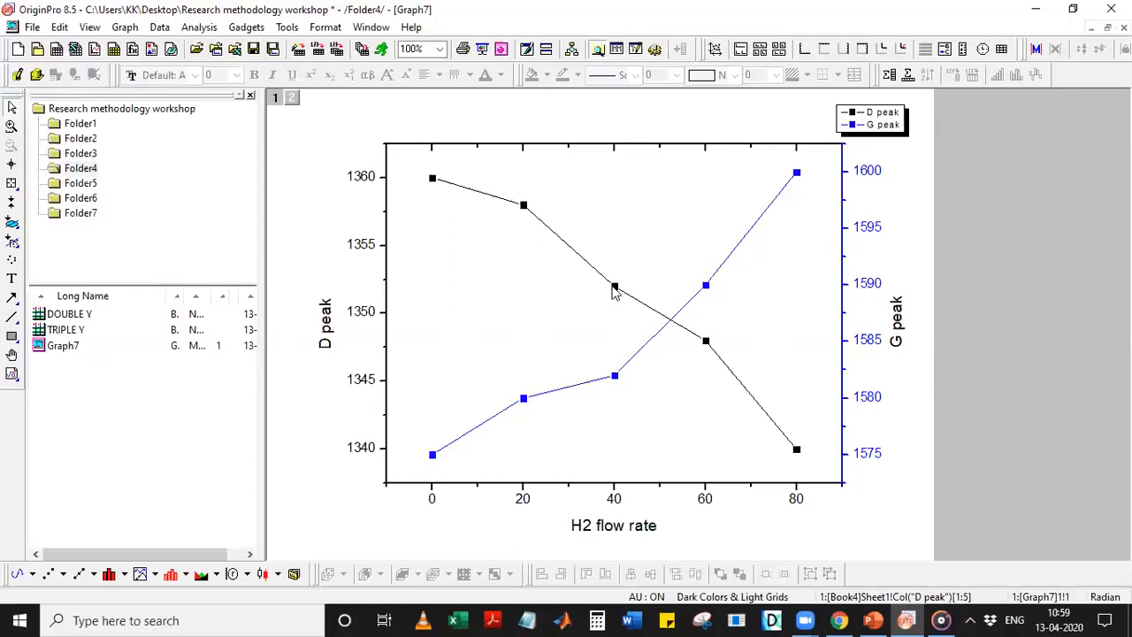
Examine the D peak plot's symbol, line and drop line settings and the tick label settings of its Y axis
{"action": "double_click", "coordinate": [614, 290]}
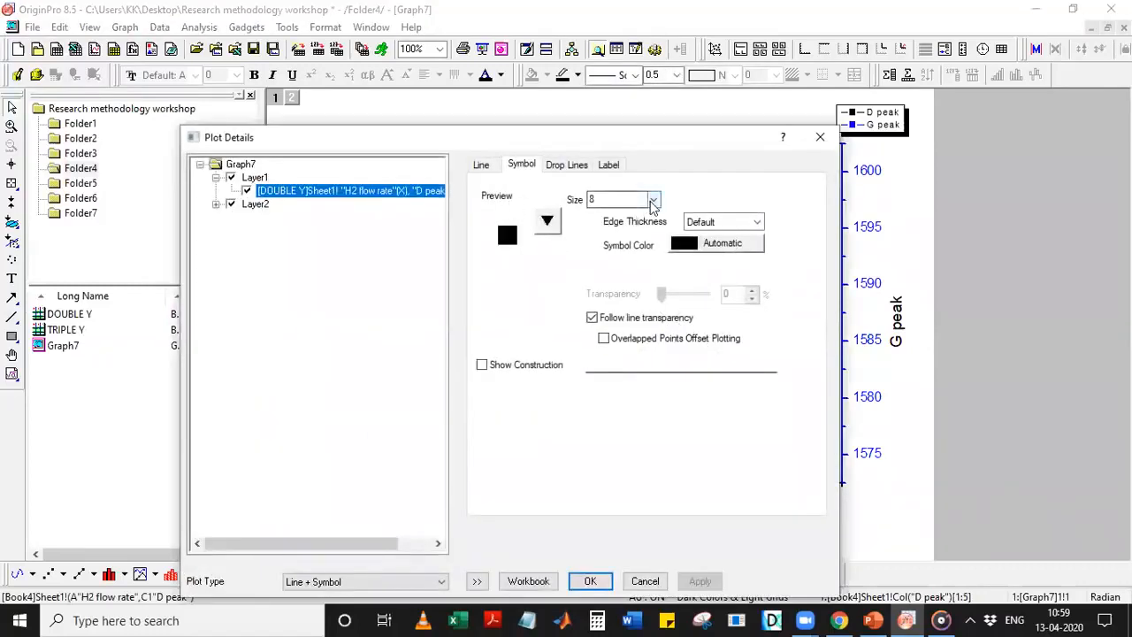
{"action": "left_click", "coordinate": [481, 165]}
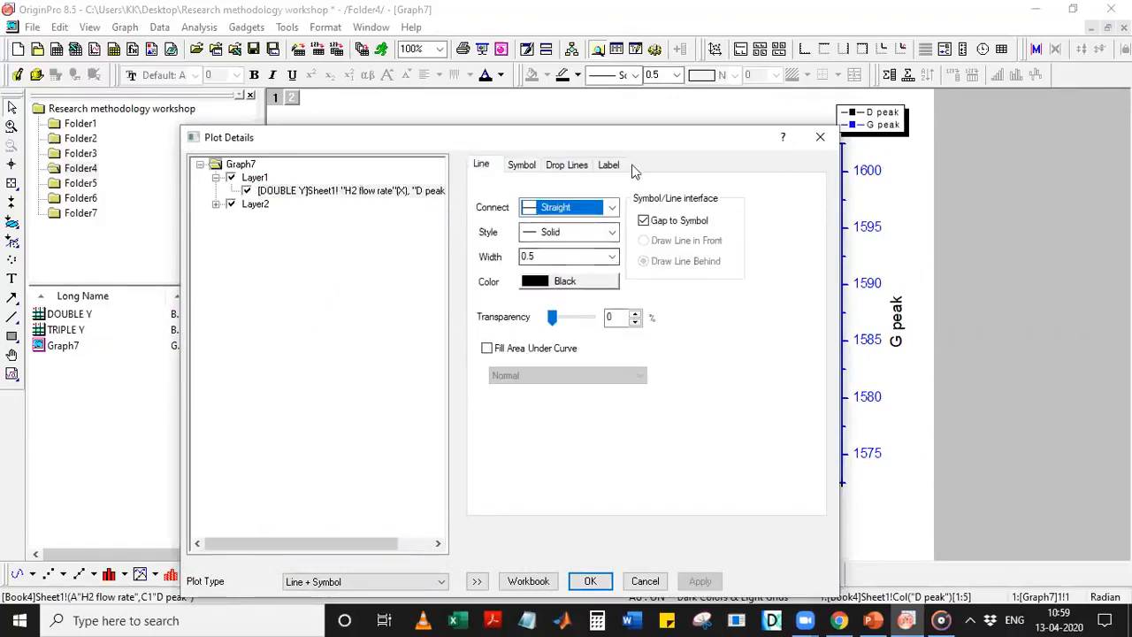
{"action": "left_click", "coordinate": [560, 166]}
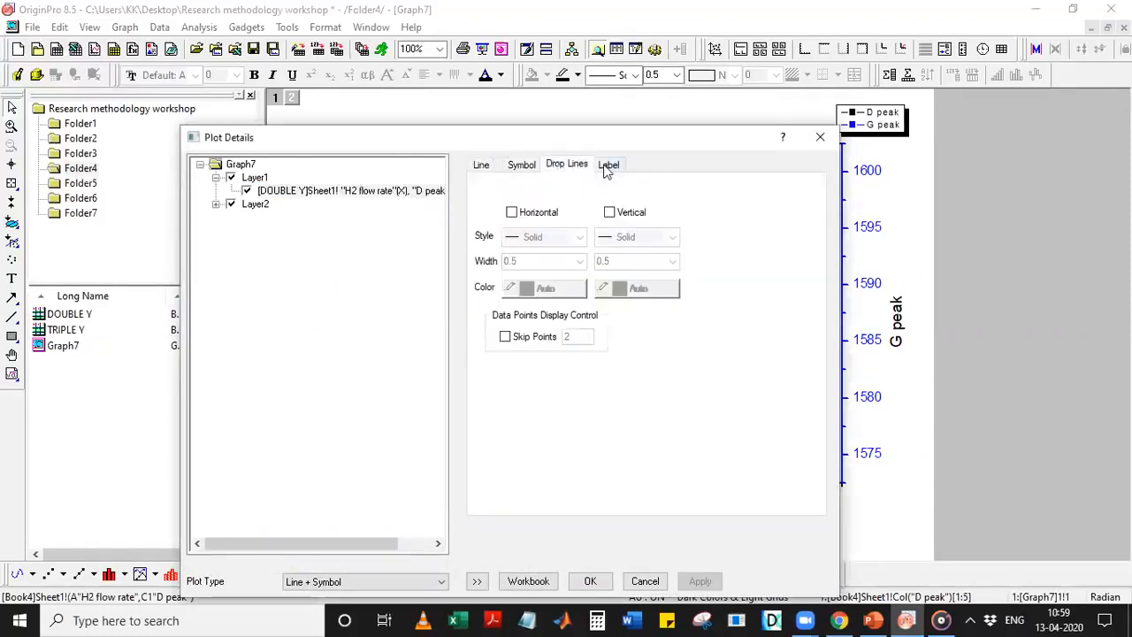
{"action": "left_click", "coordinate": [820, 137]}
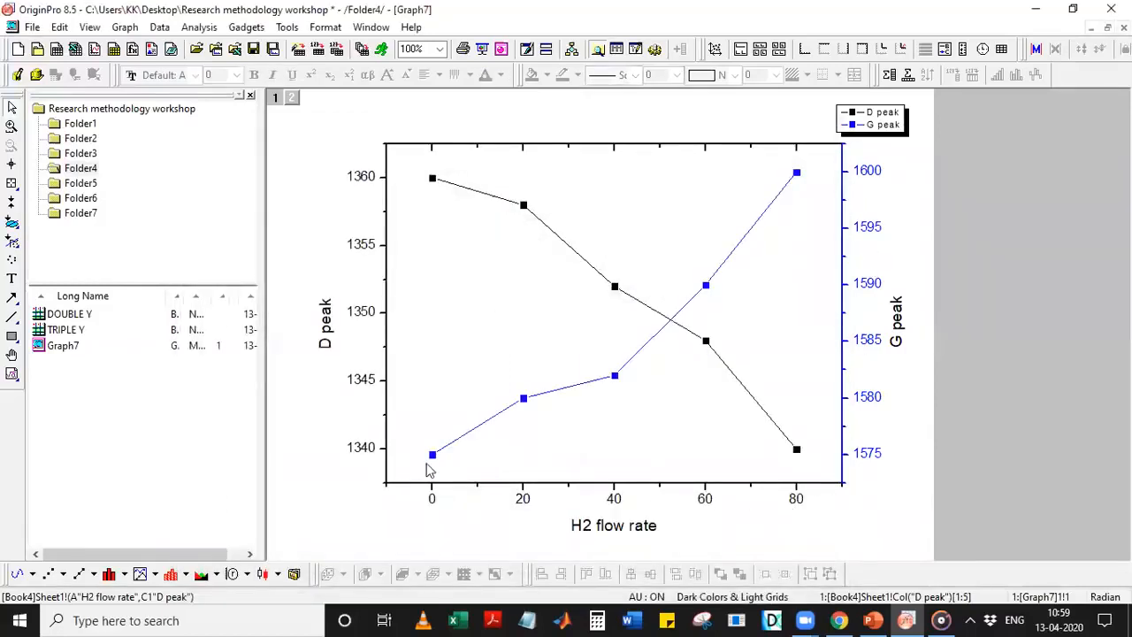
{"action": "double_click", "coordinate": [357, 202]}
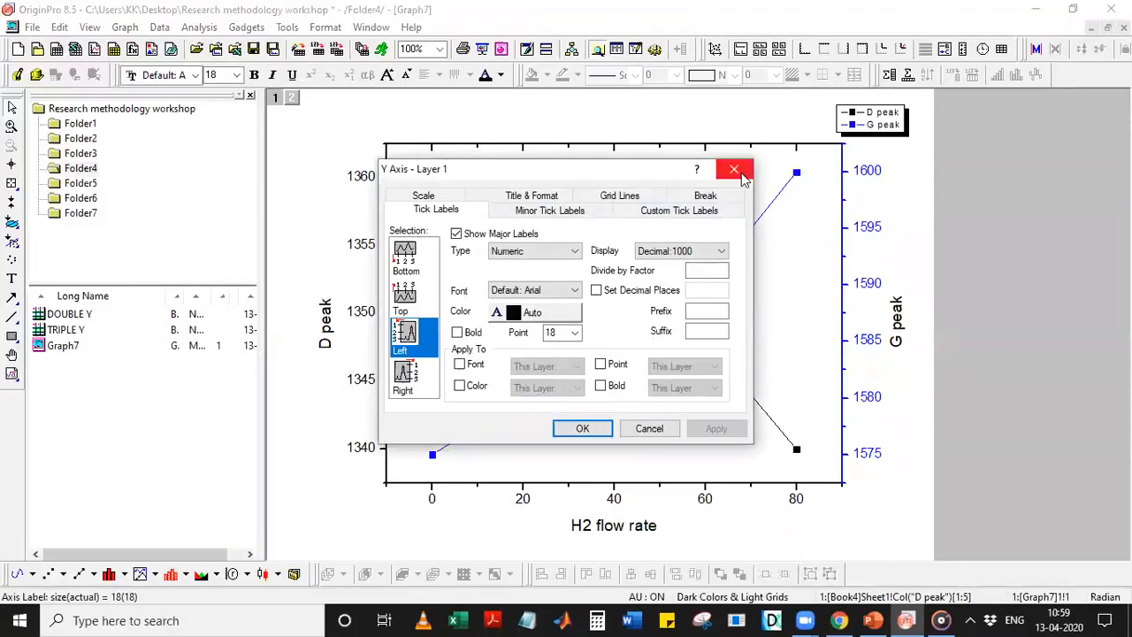
{"action": "left_click", "coordinate": [731, 171]}
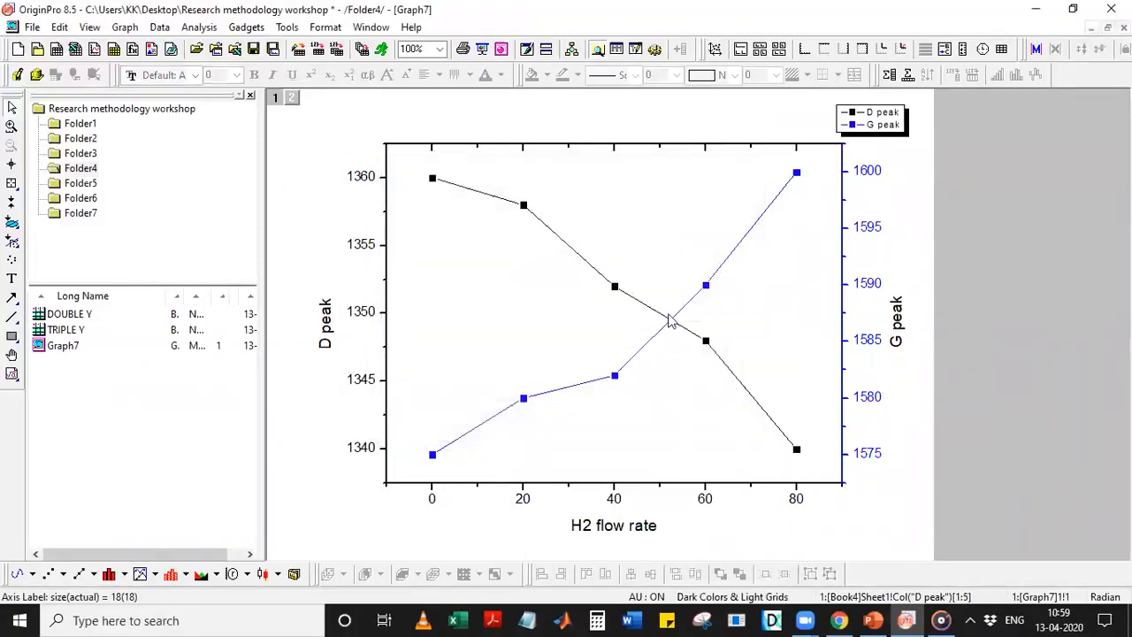
Add solid gray horizontal major grid lines, 0.5 pt thick, to the D peak axis
{"action": "double_click", "coordinate": [366, 253]}
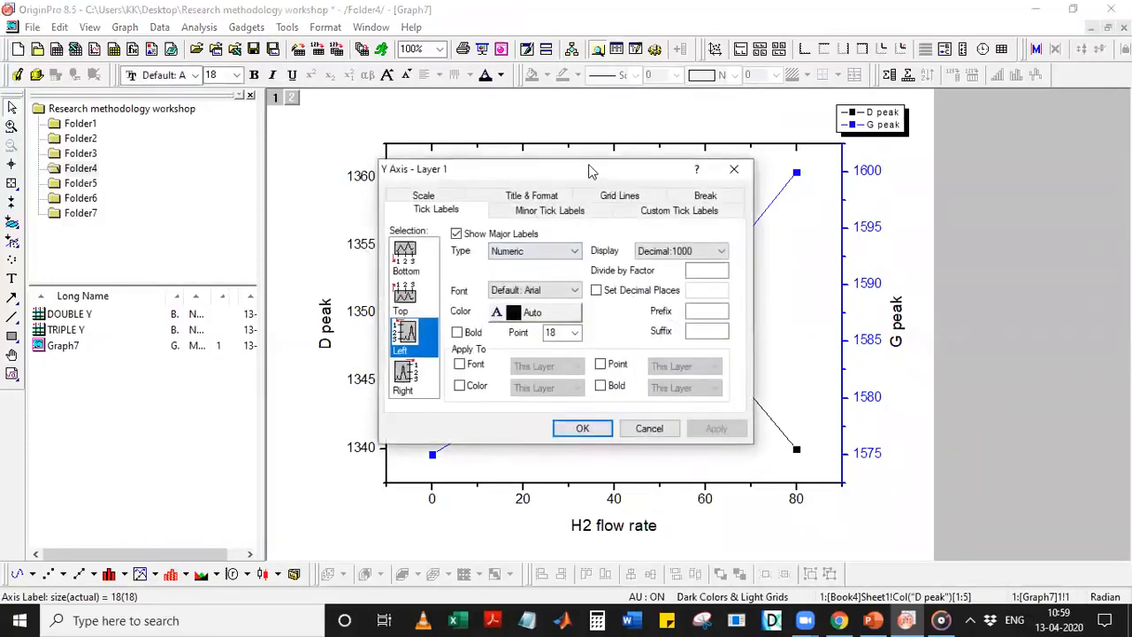
{"action": "left_click_drag", "start_coordinate": [591, 172], "coordinate": [258, 145]}
{"action": "left_click", "coordinate": [295, 174]}
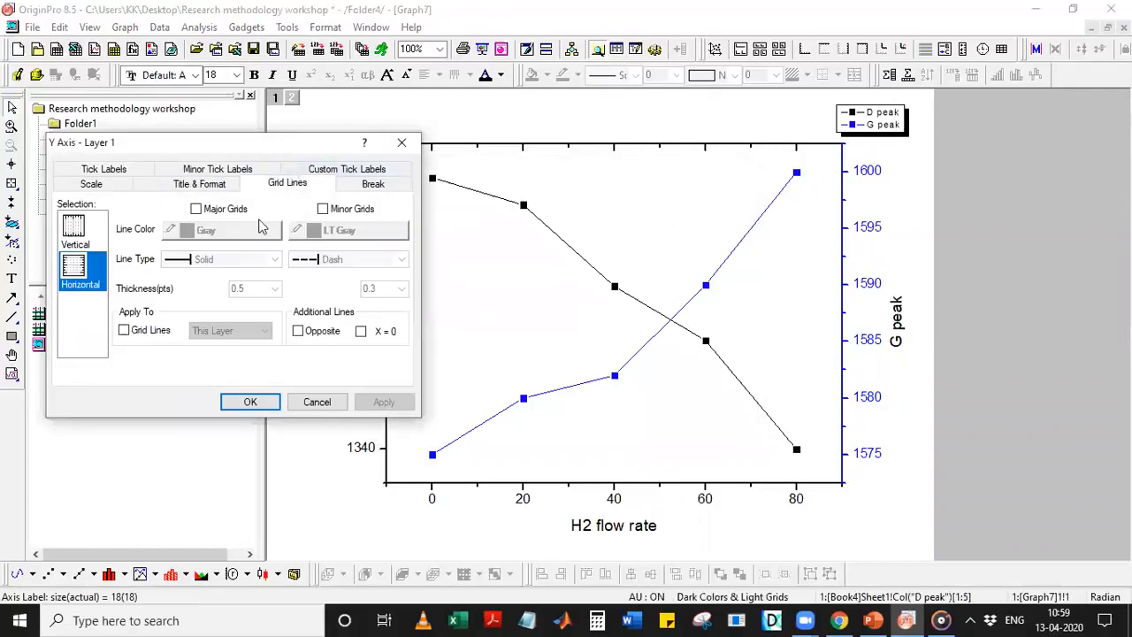
{"action": "left_click", "coordinate": [217, 210]}
{"action": "left_click", "coordinate": [203, 232]}
{"action": "left_click", "coordinate": [204, 232]}
{"action": "left_click", "coordinate": [370, 402]}
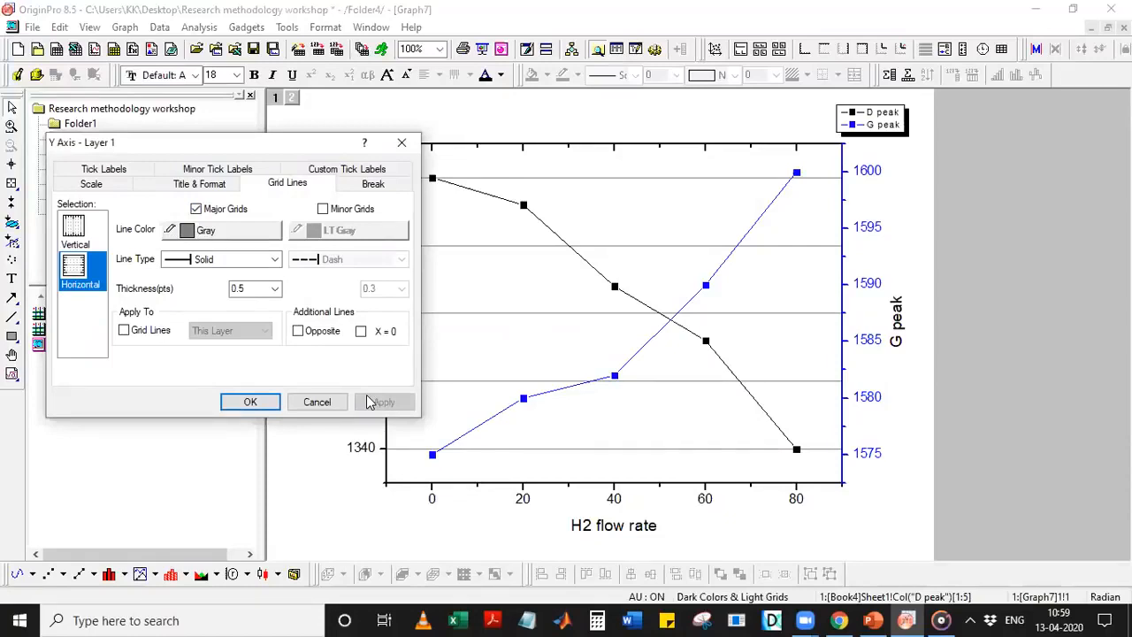
{"action": "left_click", "coordinate": [250, 403]}
Try horizontal major grid lines on the G peak axis and turn them off again
{"action": "double_click", "coordinate": [869, 289]}
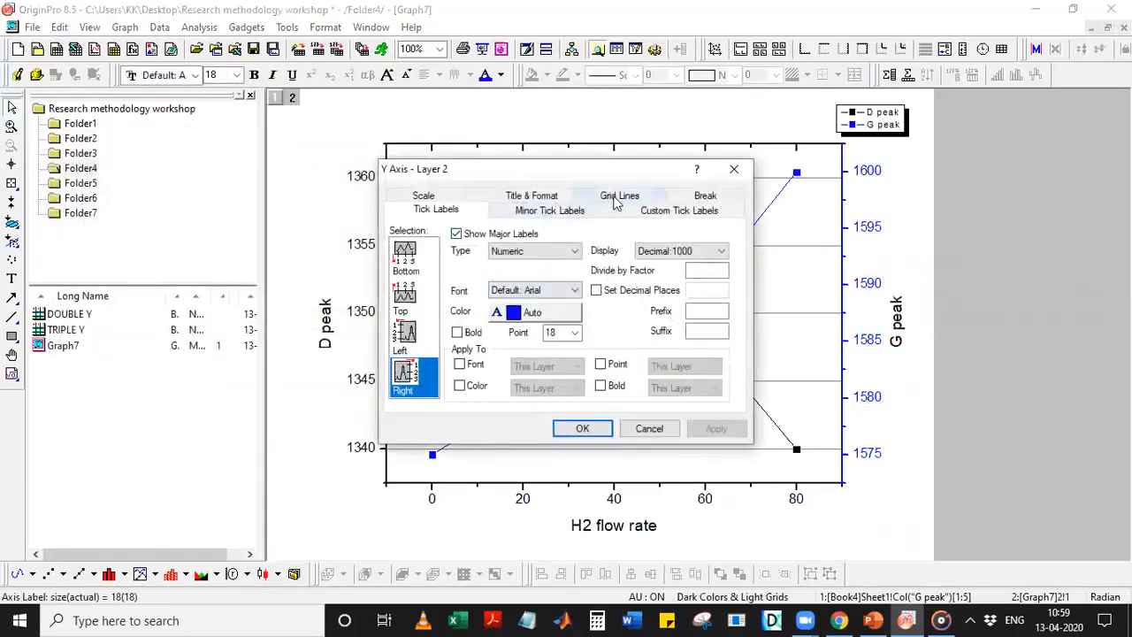
{"action": "left_click", "coordinate": [615, 196]}
{"action": "left_click_drag", "start_coordinate": [646, 174], "coordinate": [351, 149]}
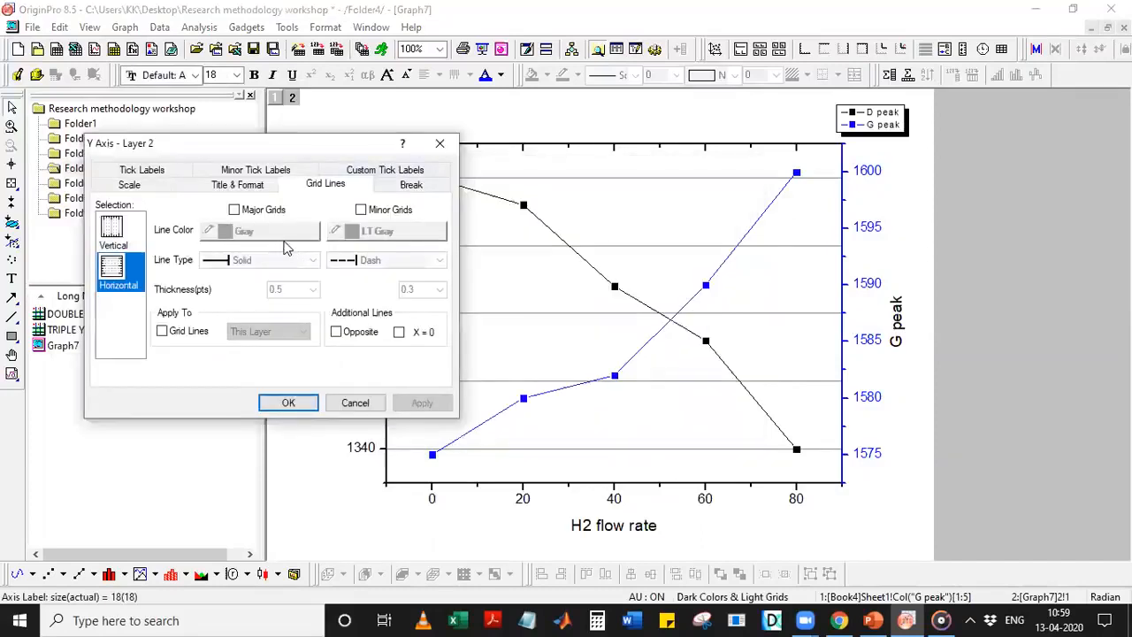
{"action": "left_click", "coordinate": [258, 209]}
{"action": "left_click", "coordinate": [422, 403]}
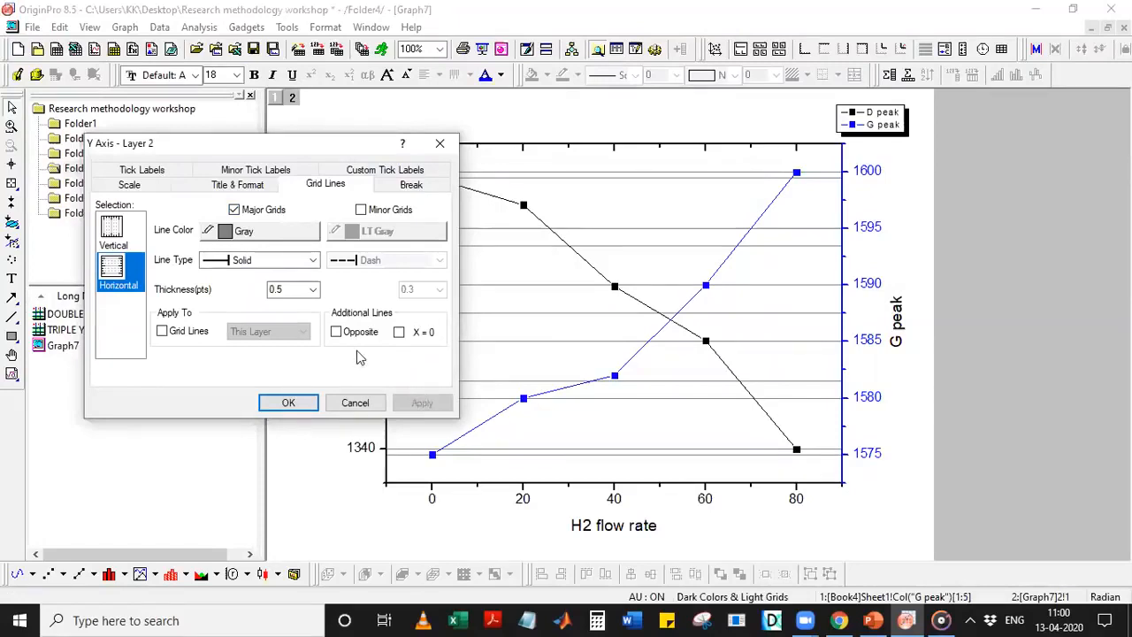
{"action": "left_click", "coordinate": [252, 212]}
{"action": "left_click", "coordinate": [422, 402]}
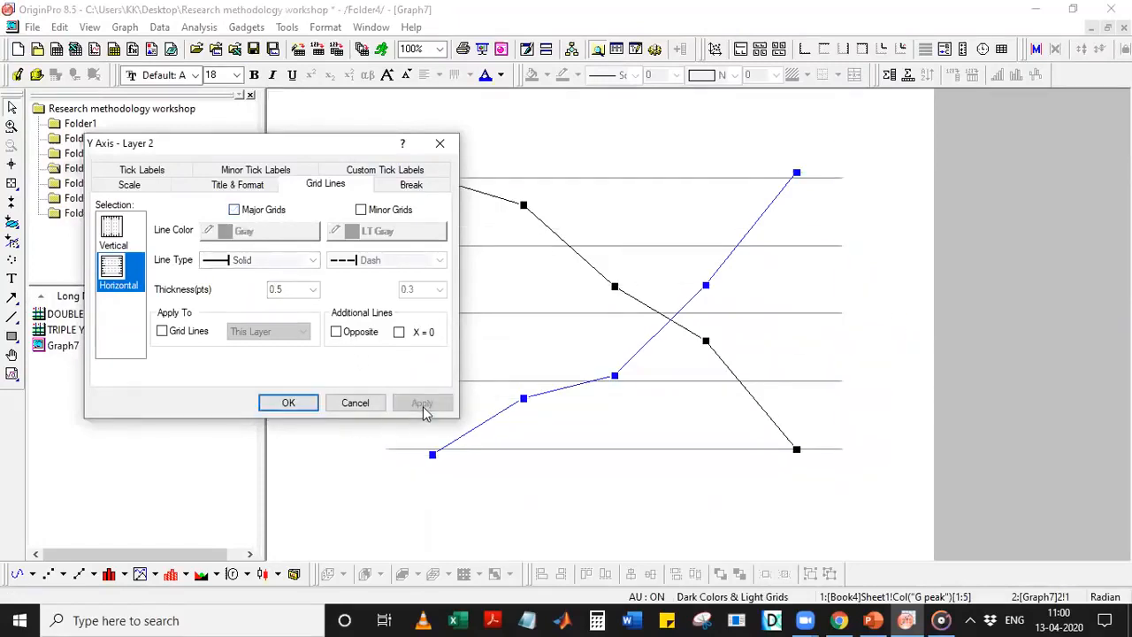
{"action": "left_click", "coordinate": [311, 404]}
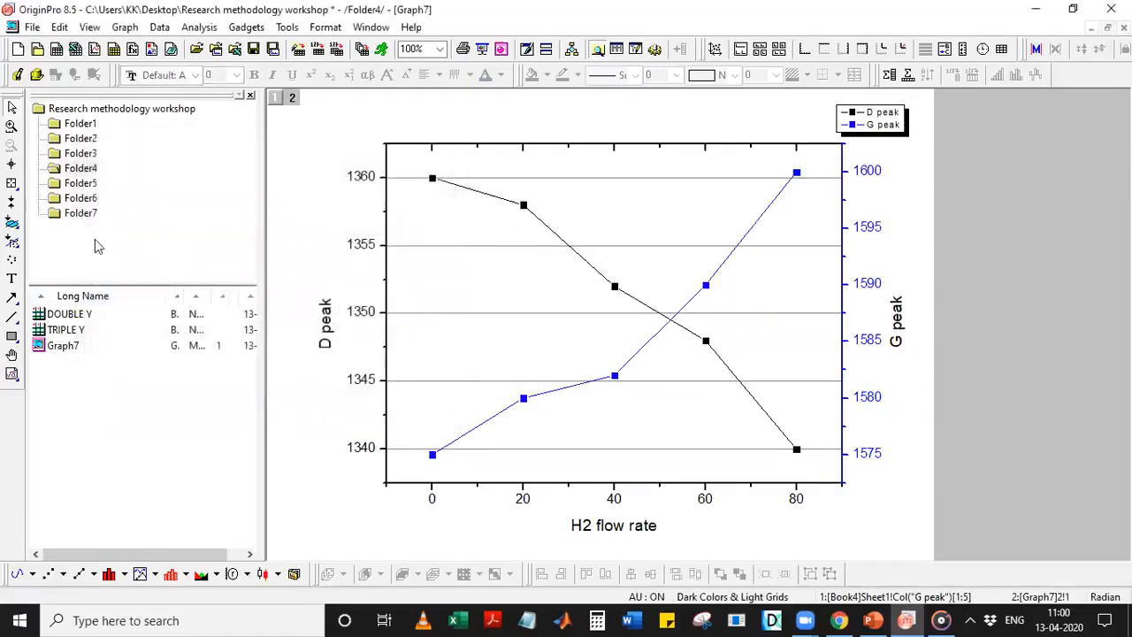
Open the TRIPLE Y workbook, check the three-axis example on the Multiple Y Plots slide in PowerPoint and return to OriginPro
{"action": "left_click", "coordinate": [71, 329]}
{"action": "double_click", "coordinate": [71, 329]}
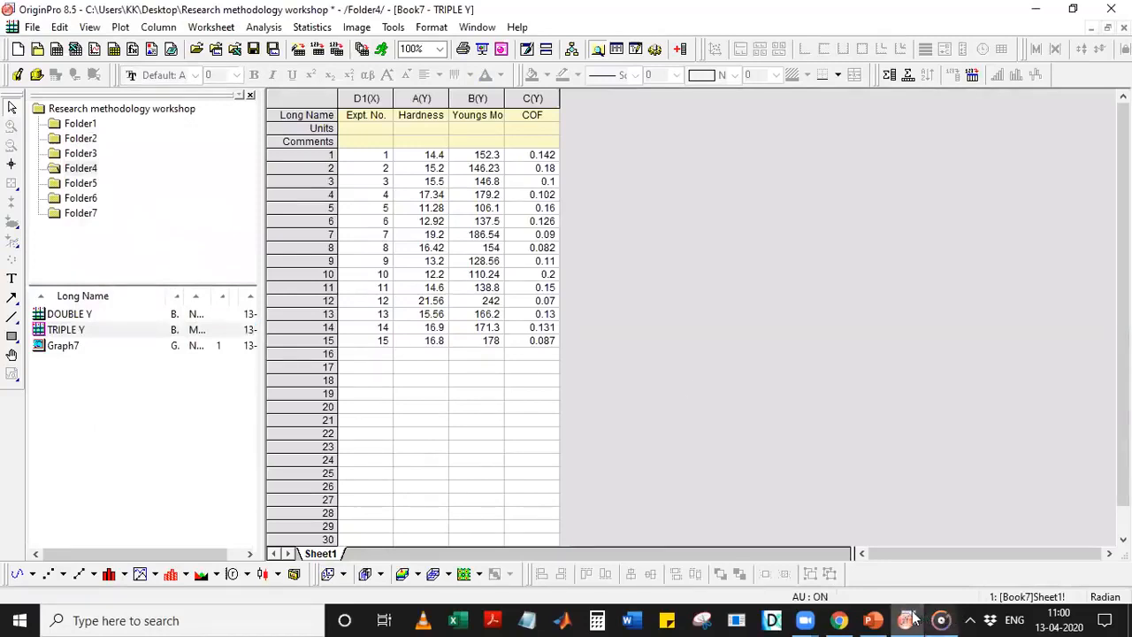
{"action": "left_click", "coordinate": [883, 618]}
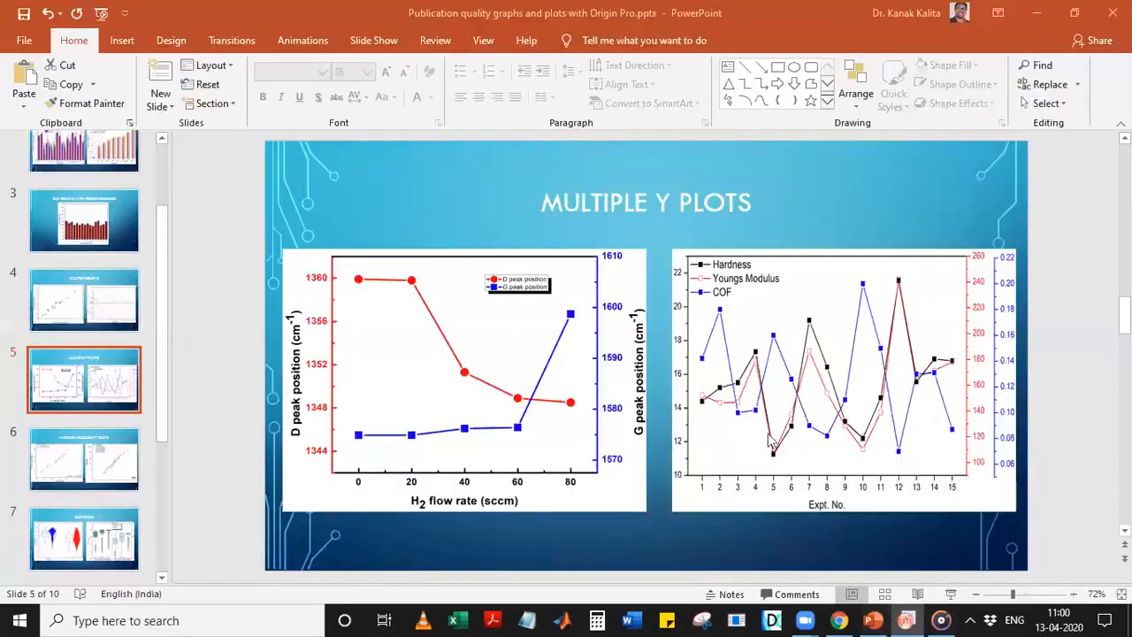
{"action": "left_click", "coordinate": [1037, 12]}
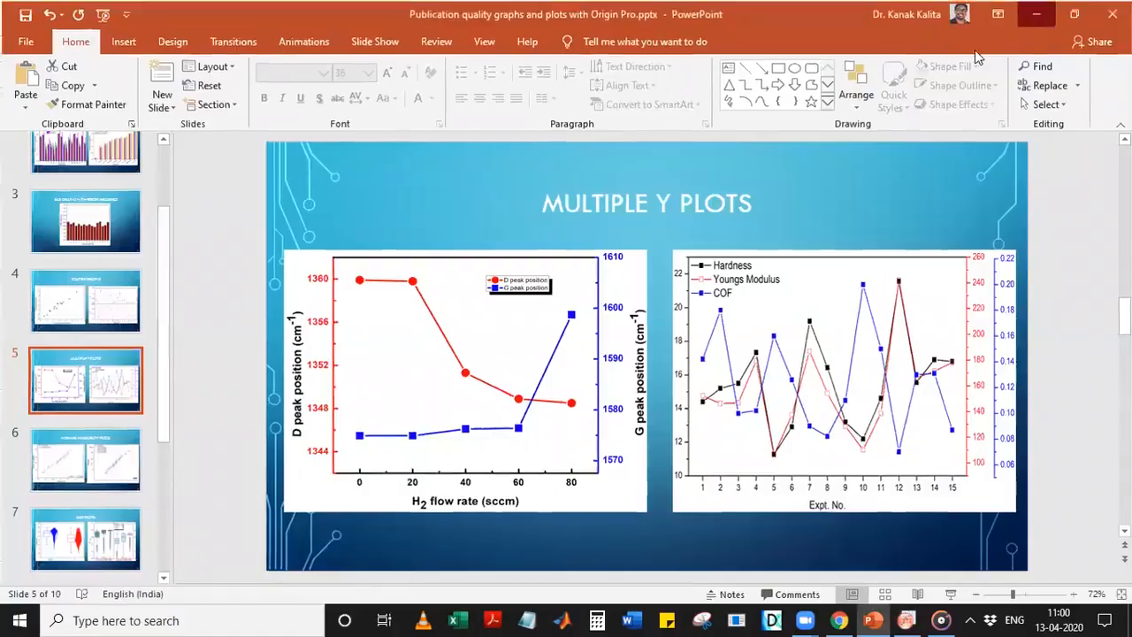
Plot the Expt. No., Hardness, Youngs Modulus and COF columns as a 3Ys Y-Y-Y graph
{"action": "left_click_drag", "start_coordinate": [366, 98], "coordinate": [533, 98]}
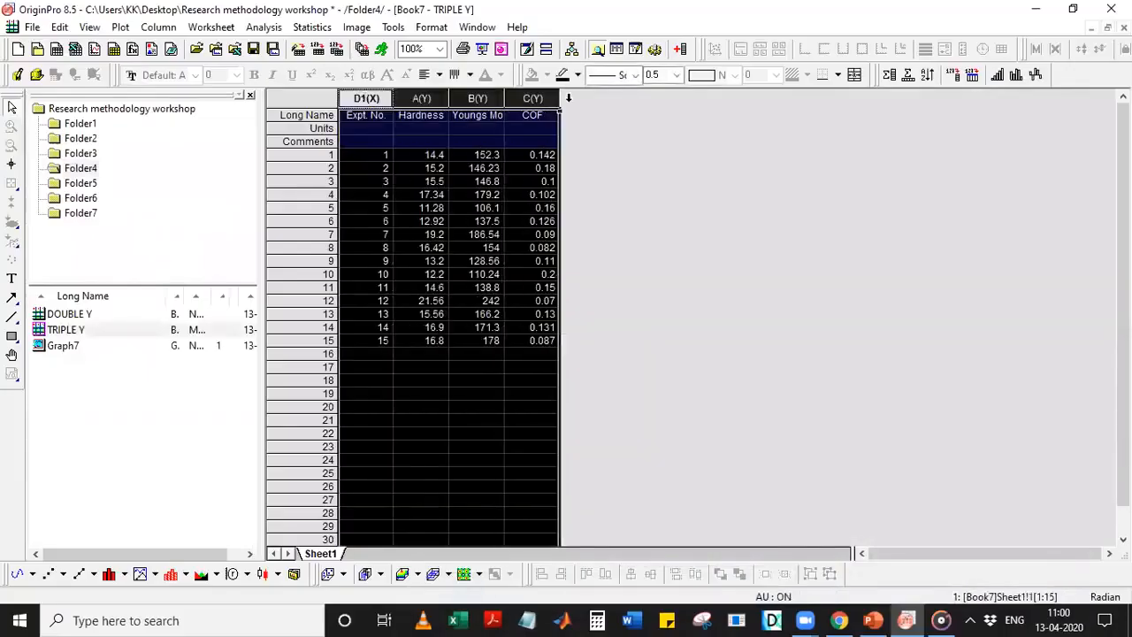
{"action": "left_click", "coordinate": [152, 575]}
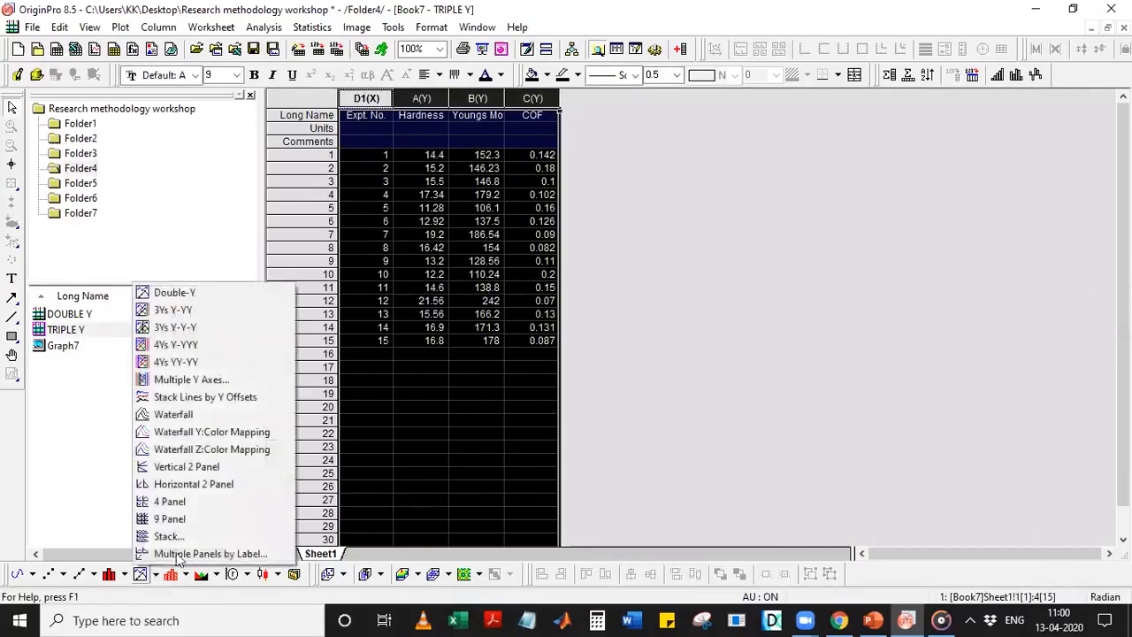
{"action": "left_click", "coordinate": [195, 329]}
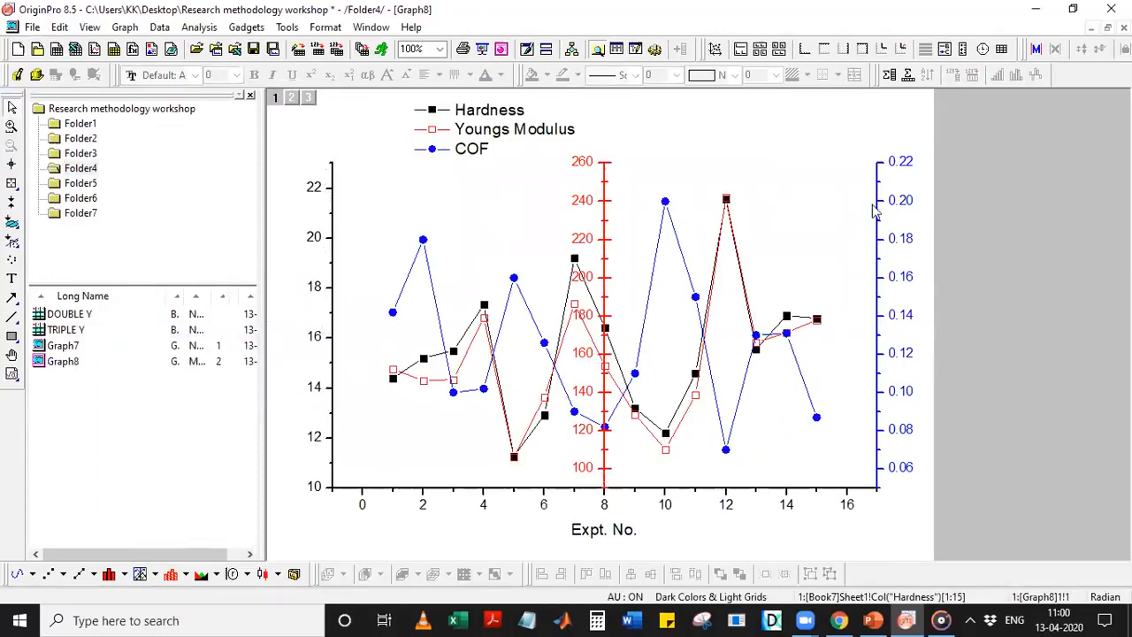
Move the red Youngs Modulus axis out of the plot area beyond the COF axis and narrow the Youngs Modulus layer frame
{"action": "left_click", "coordinate": [604, 246]}
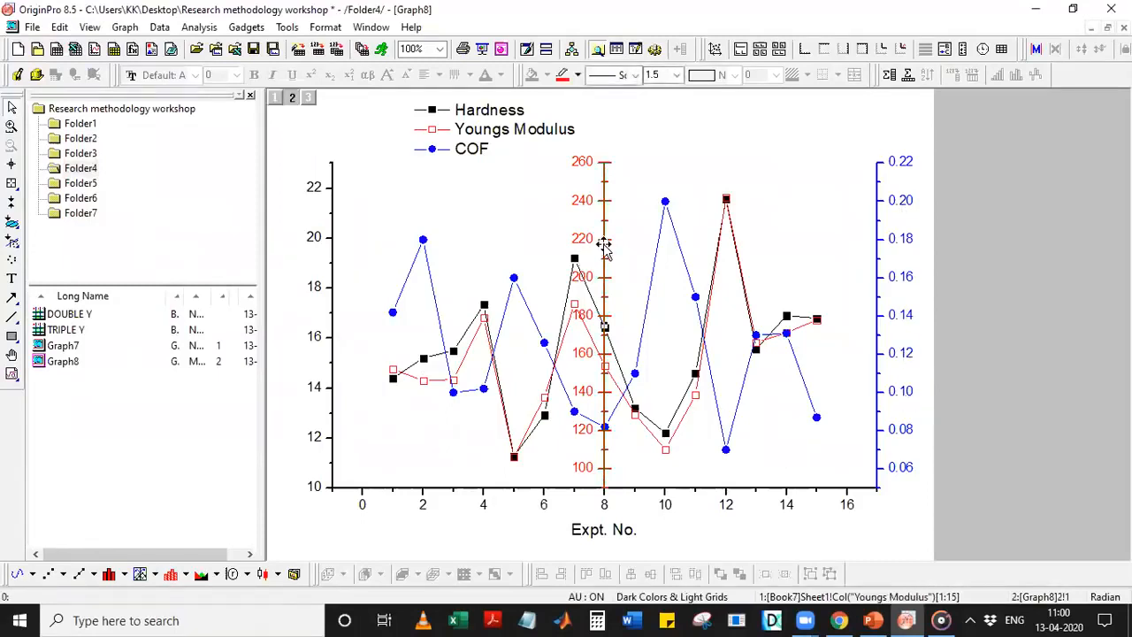
{"action": "left_click_drag", "start_coordinate": [604, 248], "coordinate": [924, 237]}
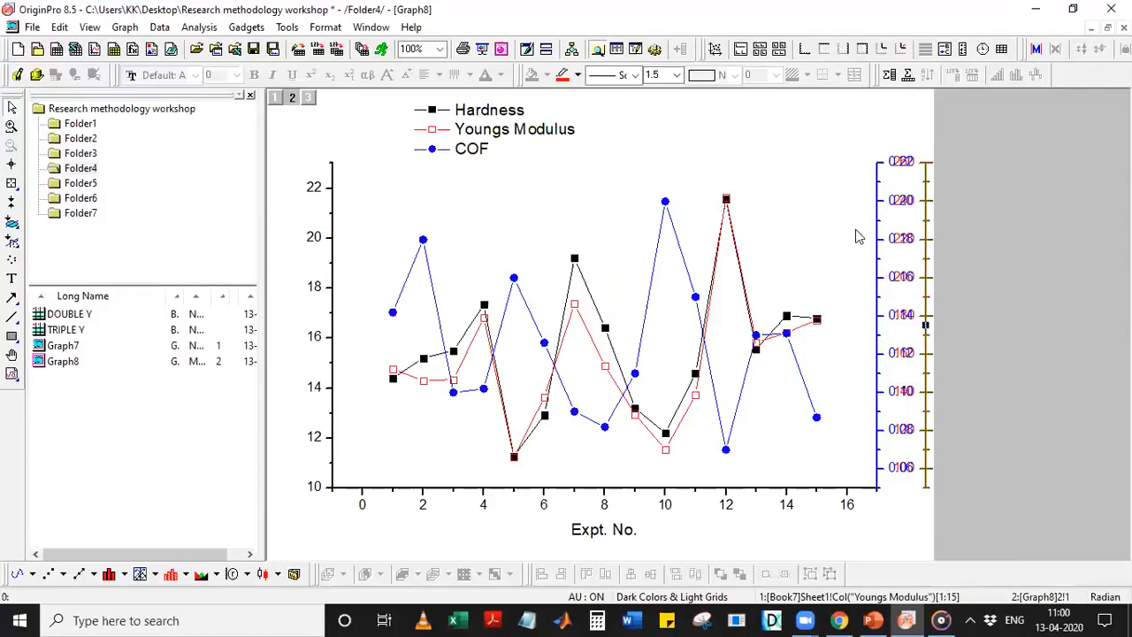
{"action": "left_click", "coordinate": [811, 299]}
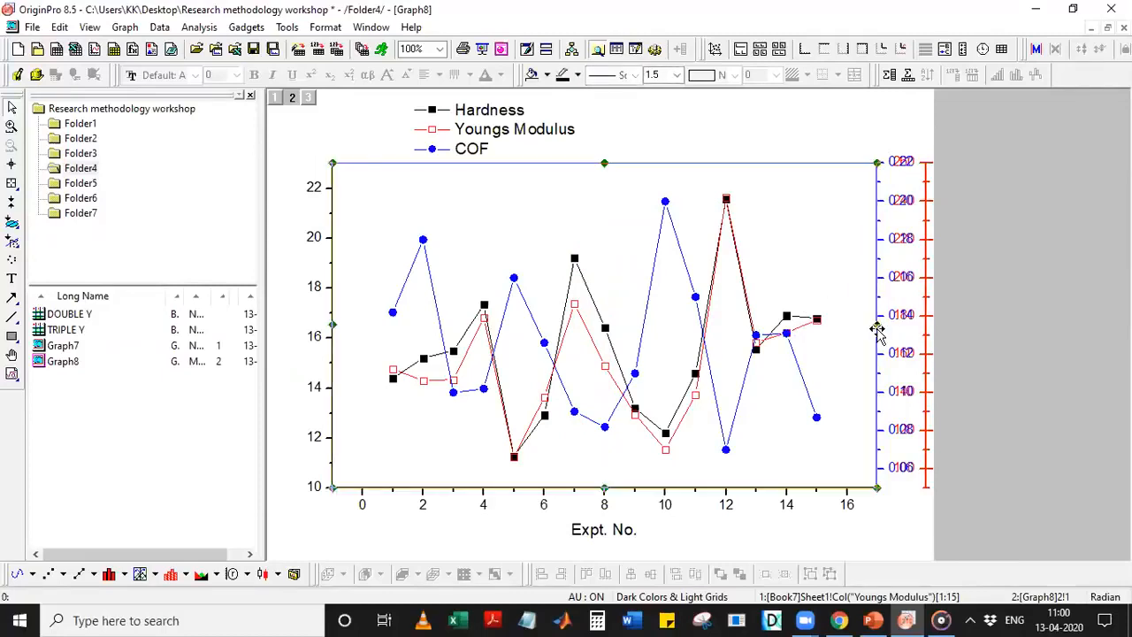
{"action": "left_click", "coordinate": [800, 316]}
{"action": "left_click_drag", "start_coordinate": [801, 315], "coordinate": [804, 315]}
{"action": "left_click", "coordinate": [948, 376]}
{"action": "left_click", "coordinate": [721, 338]}
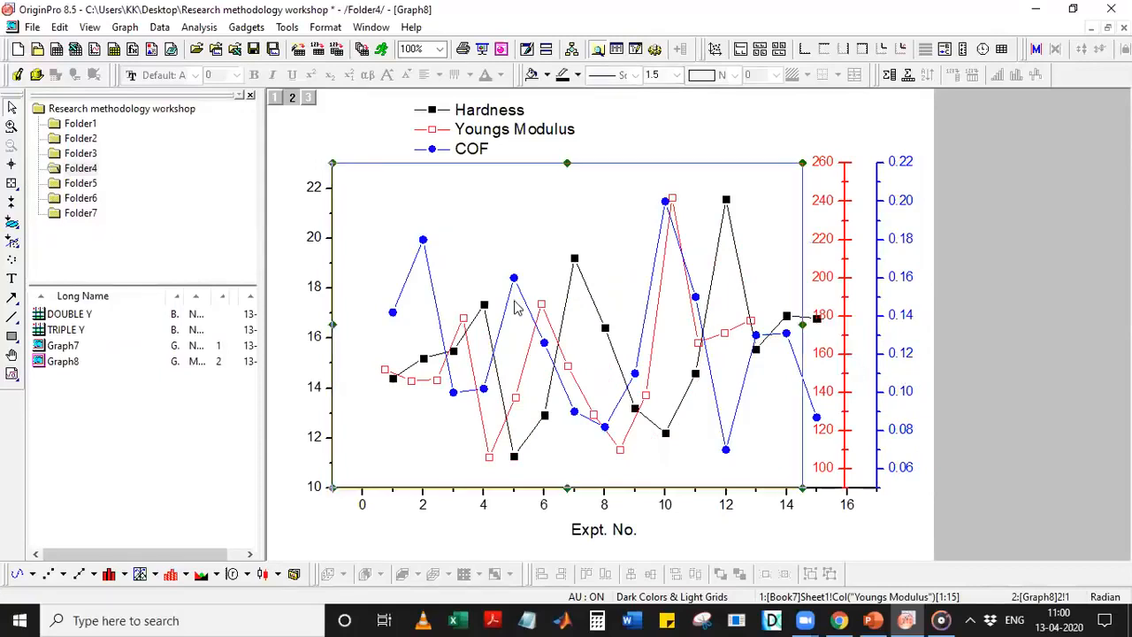
Select the Hardness layer frame and narrow it to leave room for a further axis beside the COF axis
{"action": "left_click_drag", "start_coordinate": [802, 324], "coordinate": [876, 327]}
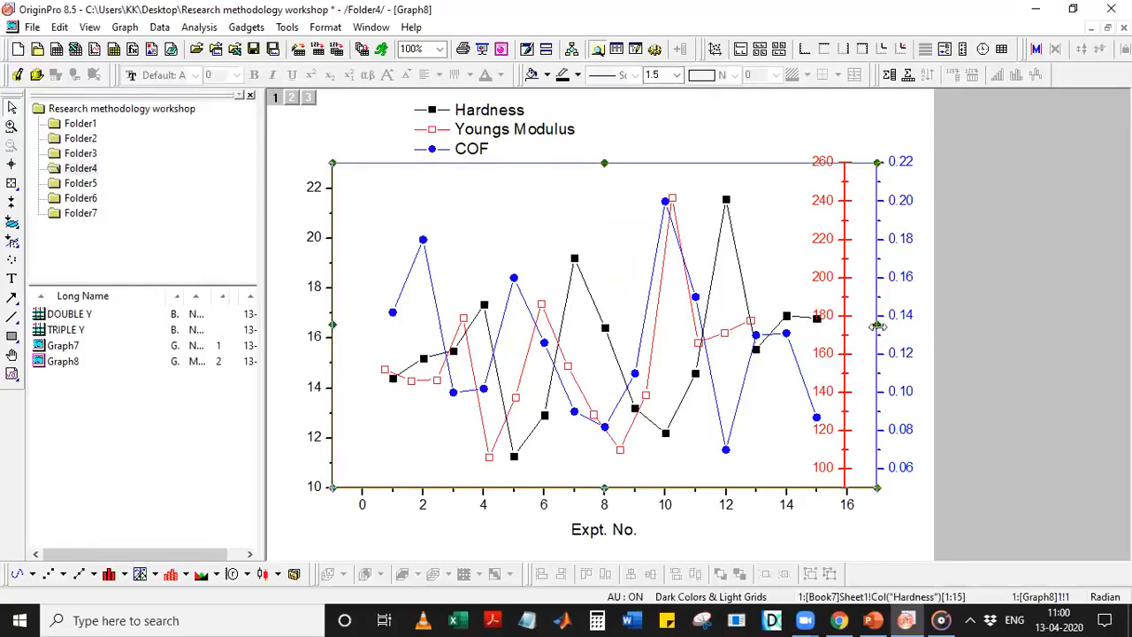
{"action": "left_click", "coordinate": [879, 328]}
{"action": "left_click", "coordinate": [739, 345]}
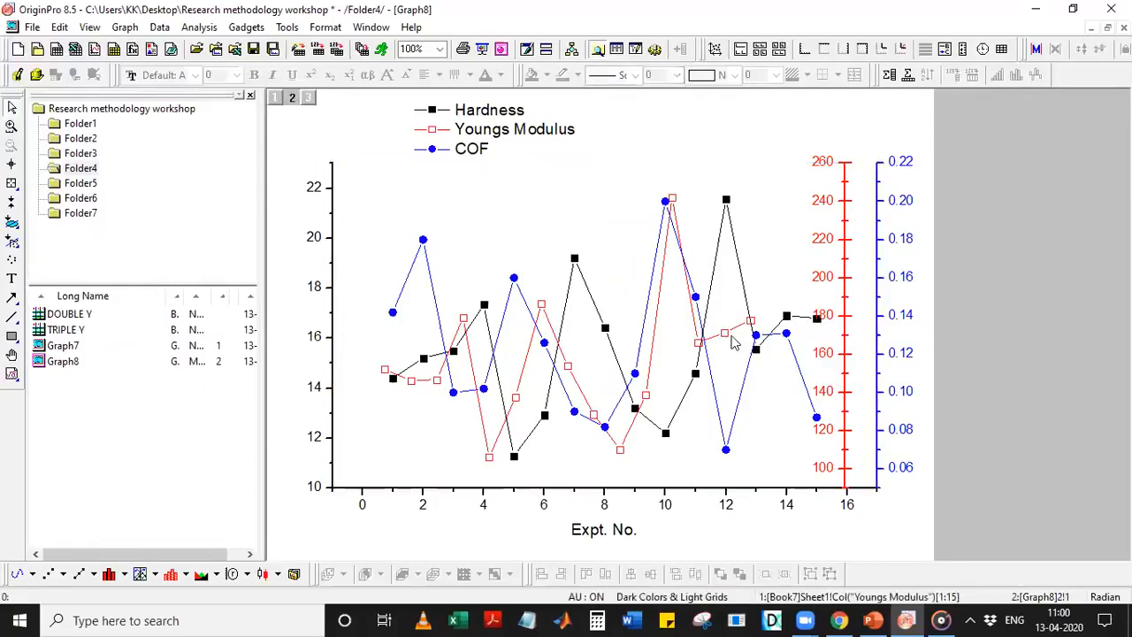
{"action": "left_click", "coordinate": [876, 329]}
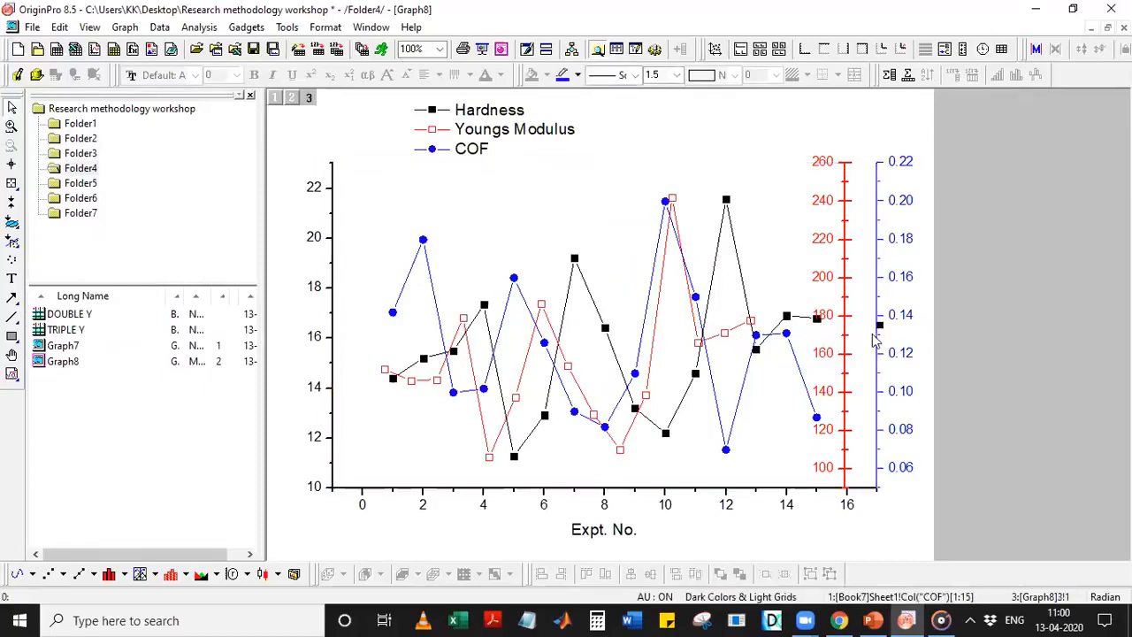
{"action": "left_click", "coordinate": [739, 332]}
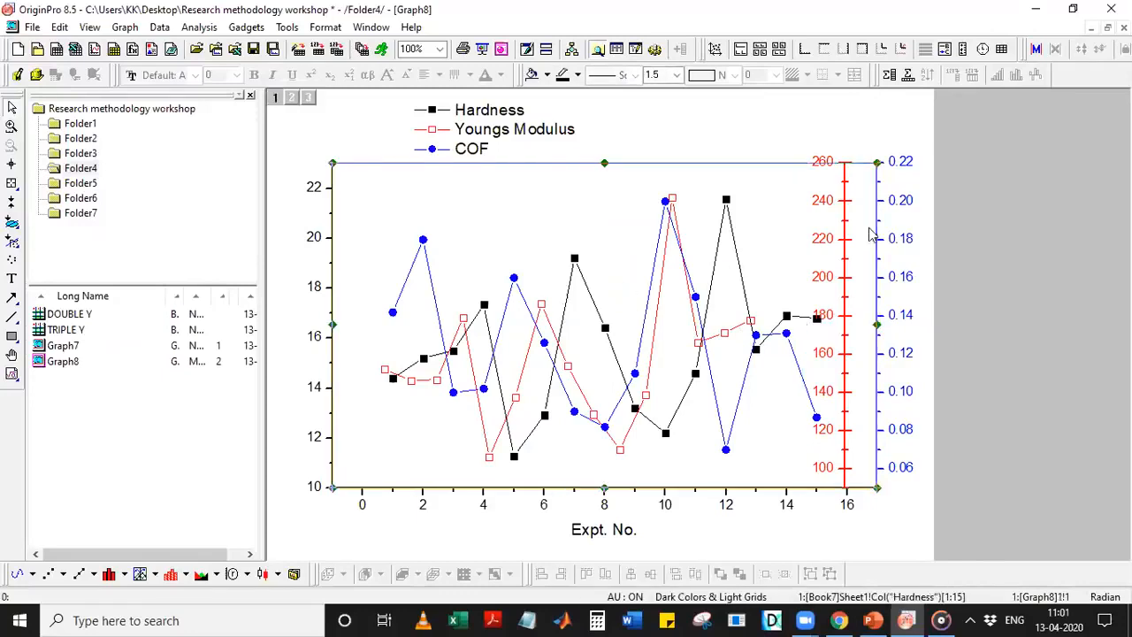
{"action": "left_click_drag", "start_coordinate": [877, 325], "coordinate": [766, 322]}
Move the Youngs Modulus axis outside the COF axis, far enough that their tick labels do not overlap
{"action": "left_click", "coordinate": [743, 290]}
{"action": "left_click_drag", "start_coordinate": [741, 290], "coordinate": [816, 297]}
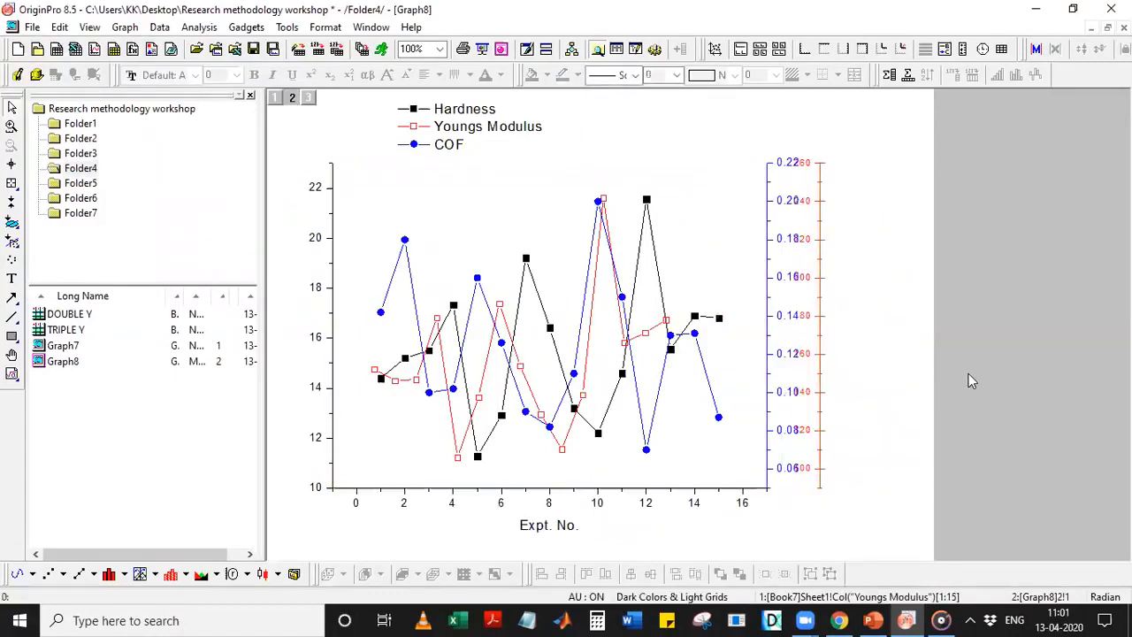
{"action": "key", "text": "Right"}
{"action": "key", "text": "Right"}
{"action": "key", "text": "Right"}
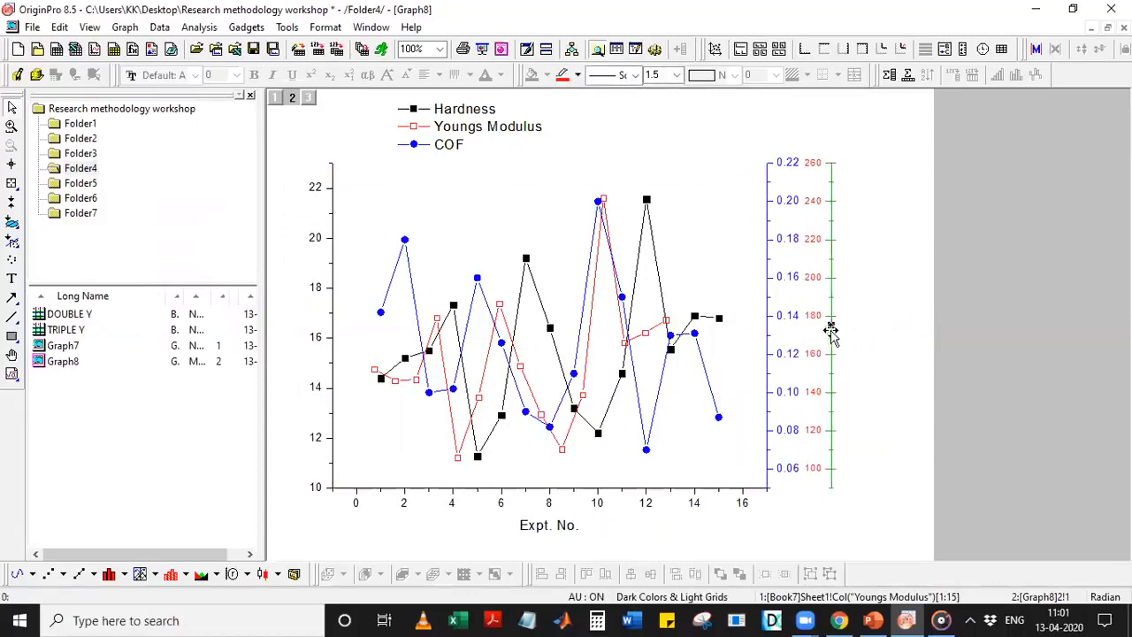
{"action": "left_click_drag", "start_coordinate": [828, 328], "coordinate": [856, 341]}
{"action": "left_click", "coordinate": [920, 354]}
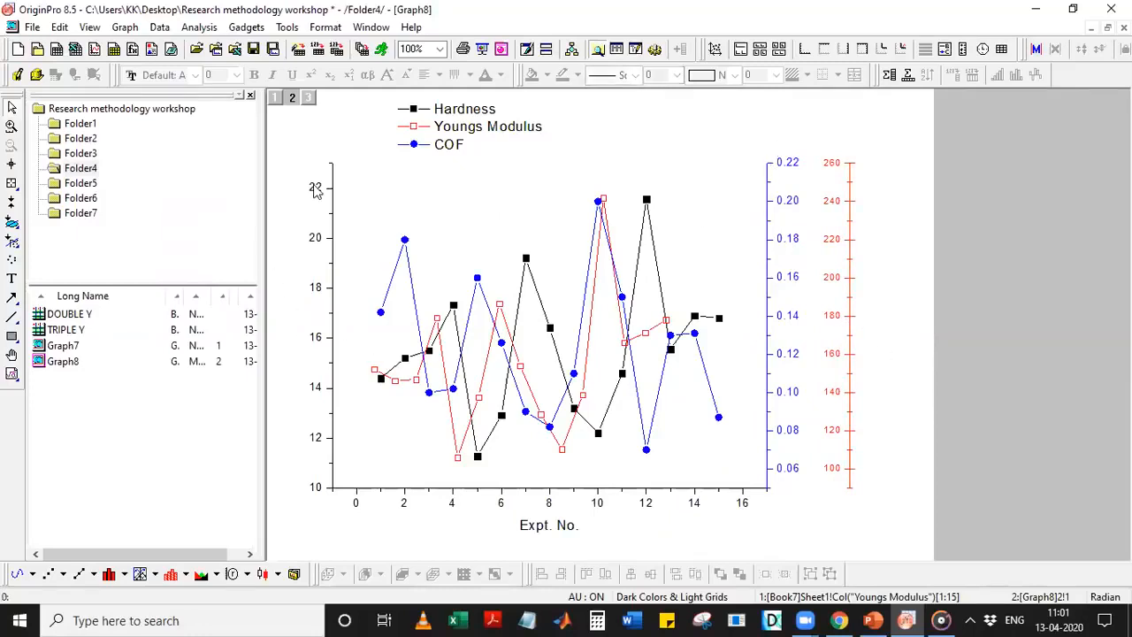
Add the title "Hardness" to the black Y axis of layer 1
{"action": "double_click", "coordinate": [322, 297]}
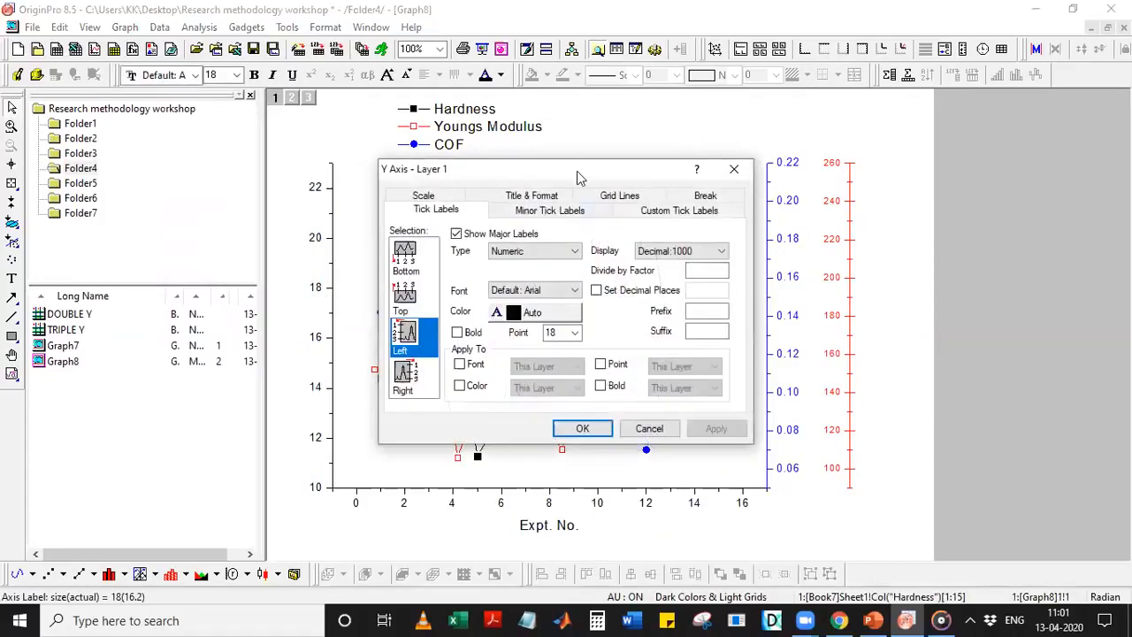
{"action": "left_click_drag", "start_coordinate": [567, 176], "coordinate": [733, 165]}
{"action": "left_click", "coordinate": [236, 191]}
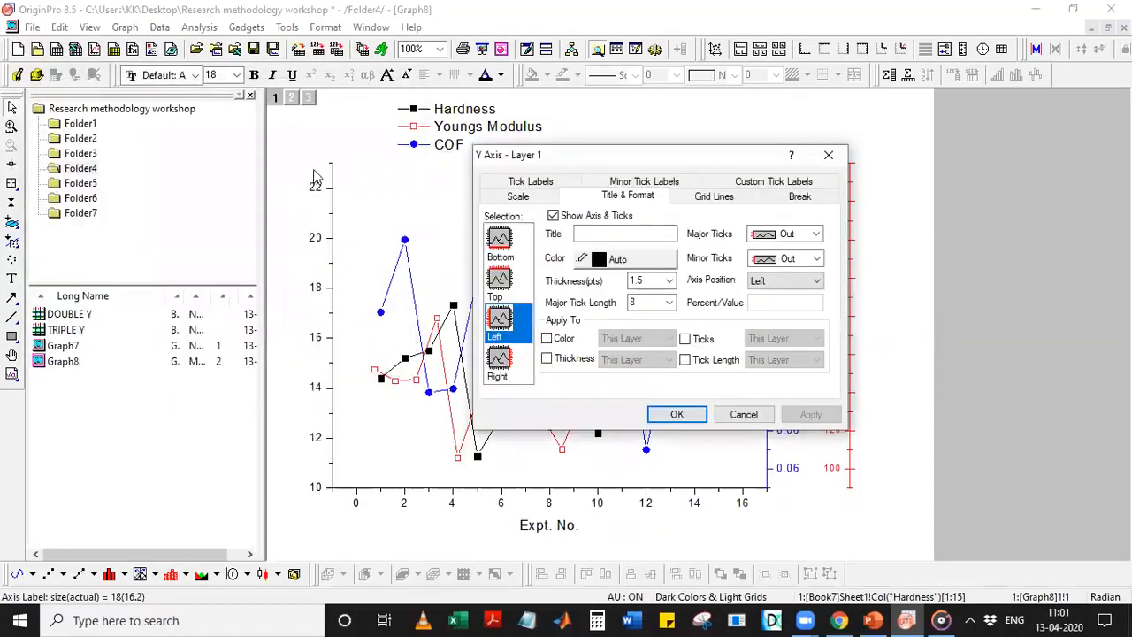
{"action": "left_click", "coordinate": [607, 232]}
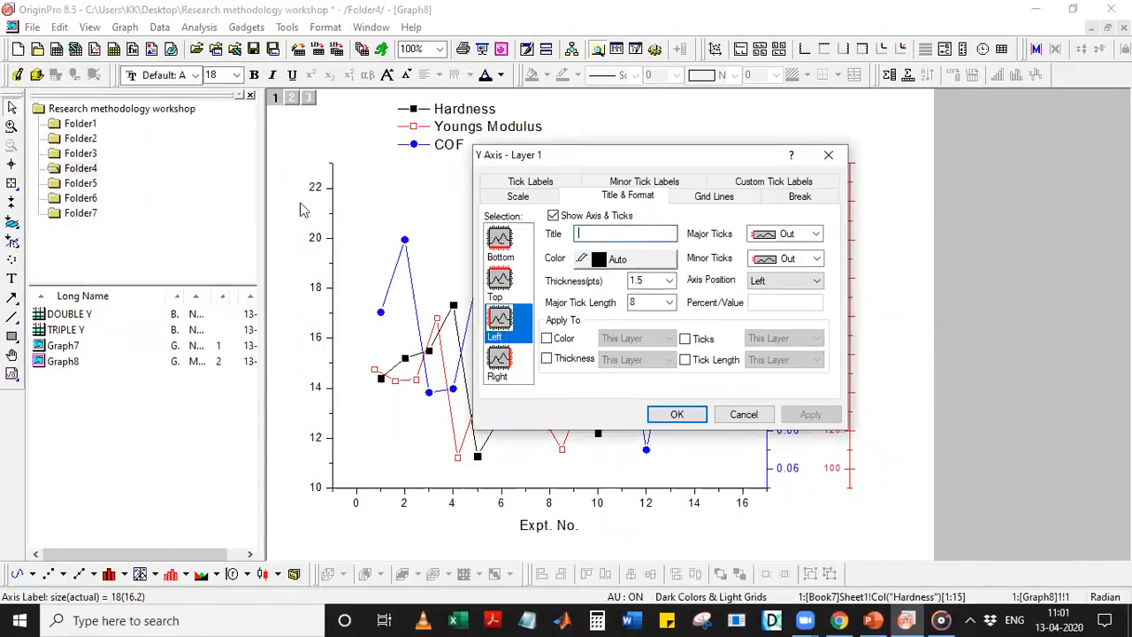
{"action": "type", "text": "Hardness"}
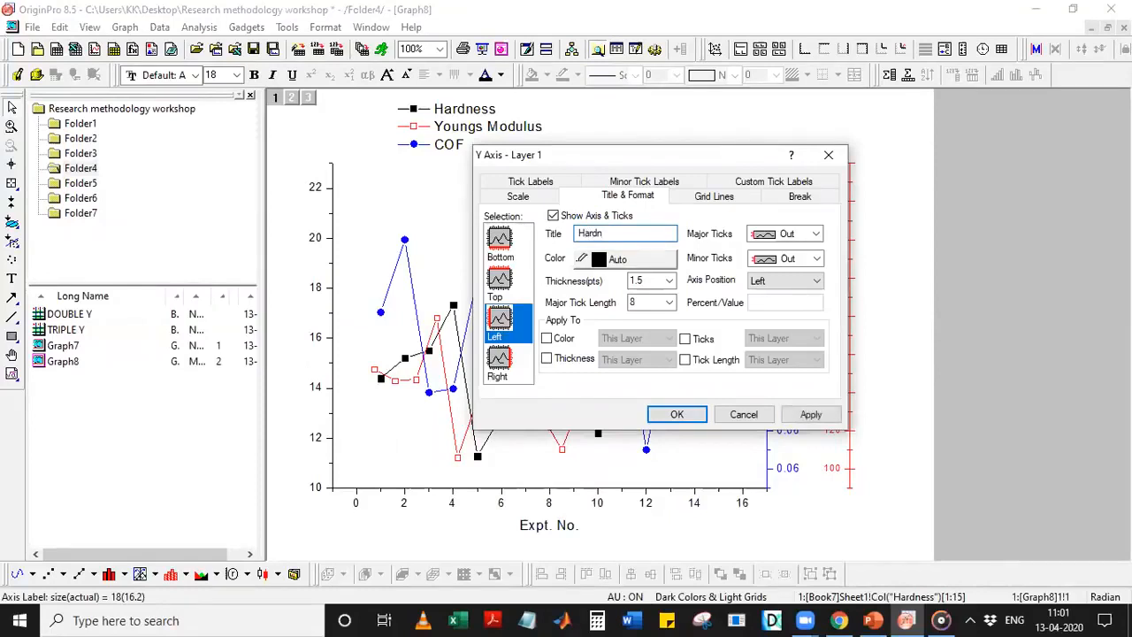
{"action": "left_click", "coordinate": [814, 416]}
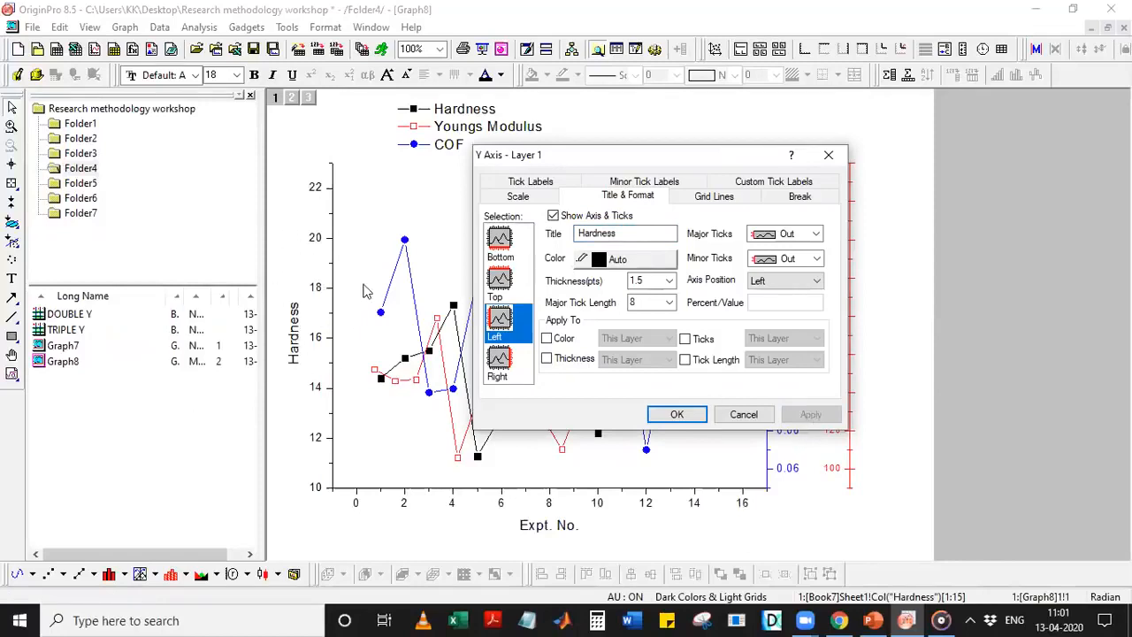
{"action": "left_click_drag", "start_coordinate": [650, 166], "coordinate": [331, 165]}
{"action": "left_click", "coordinate": [511, 155]}
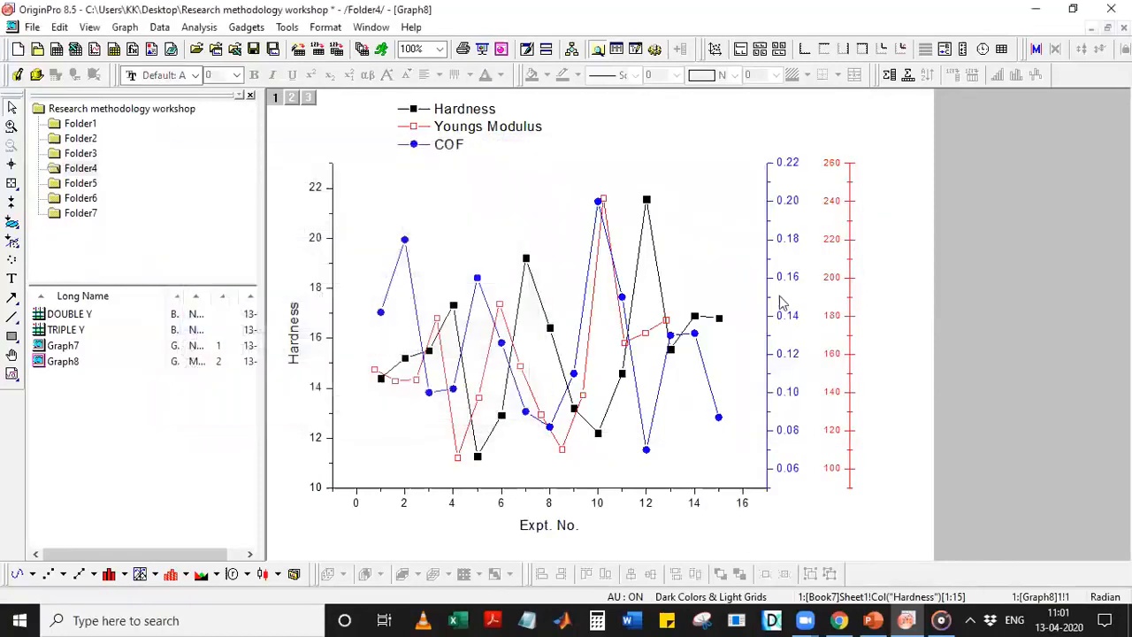
Add the title "COF" to the blue Y axis of layer 3
{"action": "double_click", "coordinate": [792, 316]}
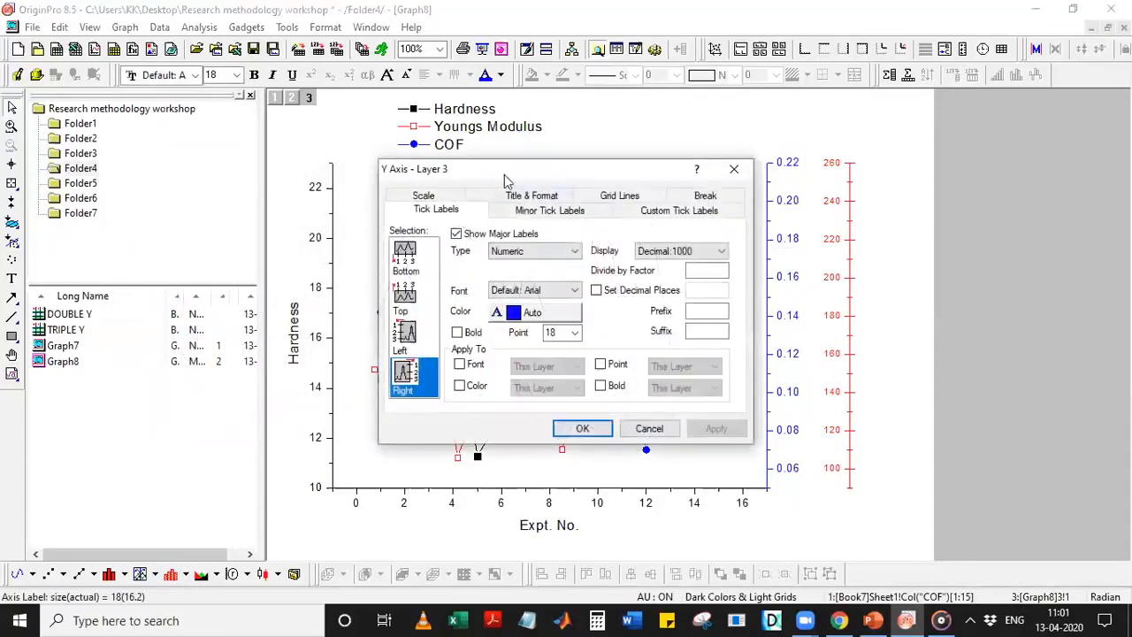
{"action": "left_click_drag", "start_coordinate": [520, 175], "coordinate": [281, 159]}
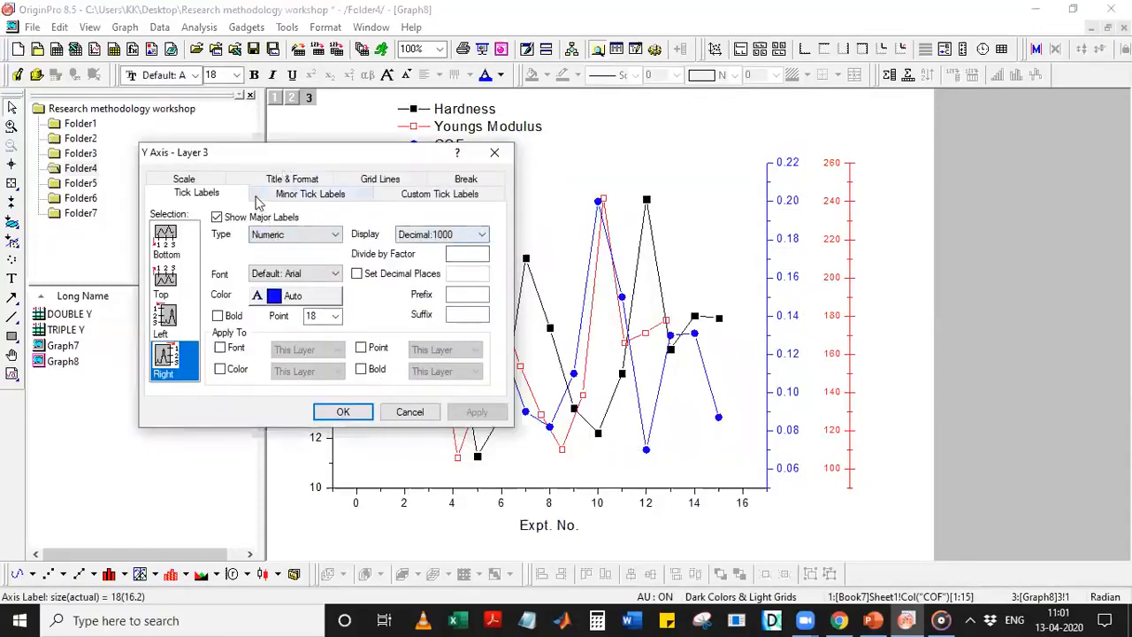
{"action": "left_click", "coordinate": [292, 181]}
{"action": "left_click_drag", "start_coordinate": [324, 157], "coordinate": [235, 171]}
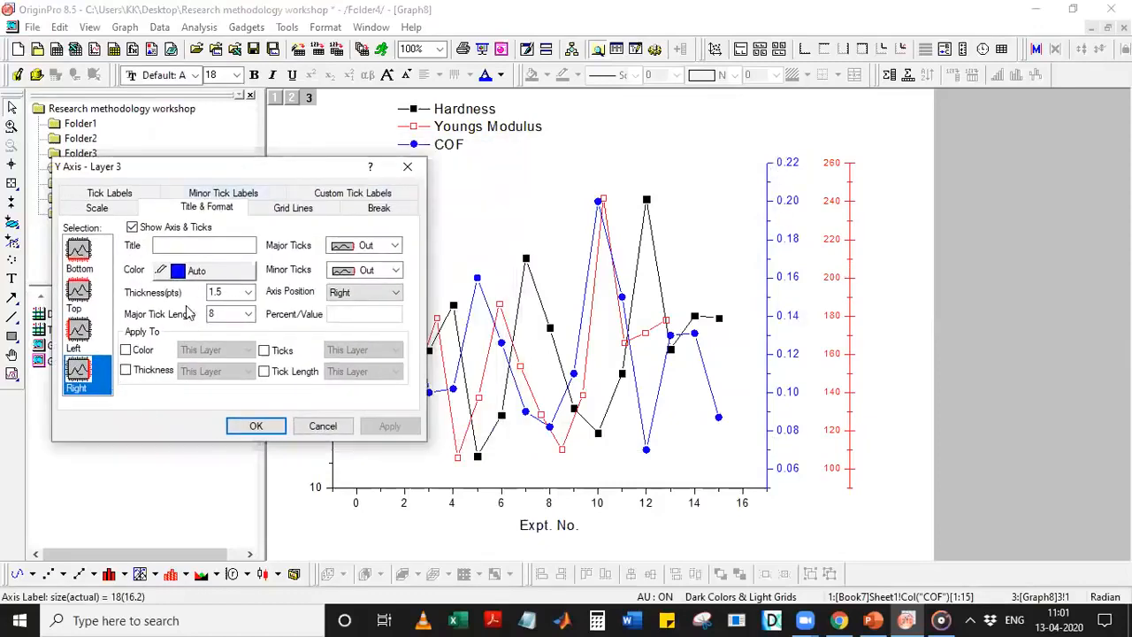
{"action": "left_click", "coordinate": [185, 247]}
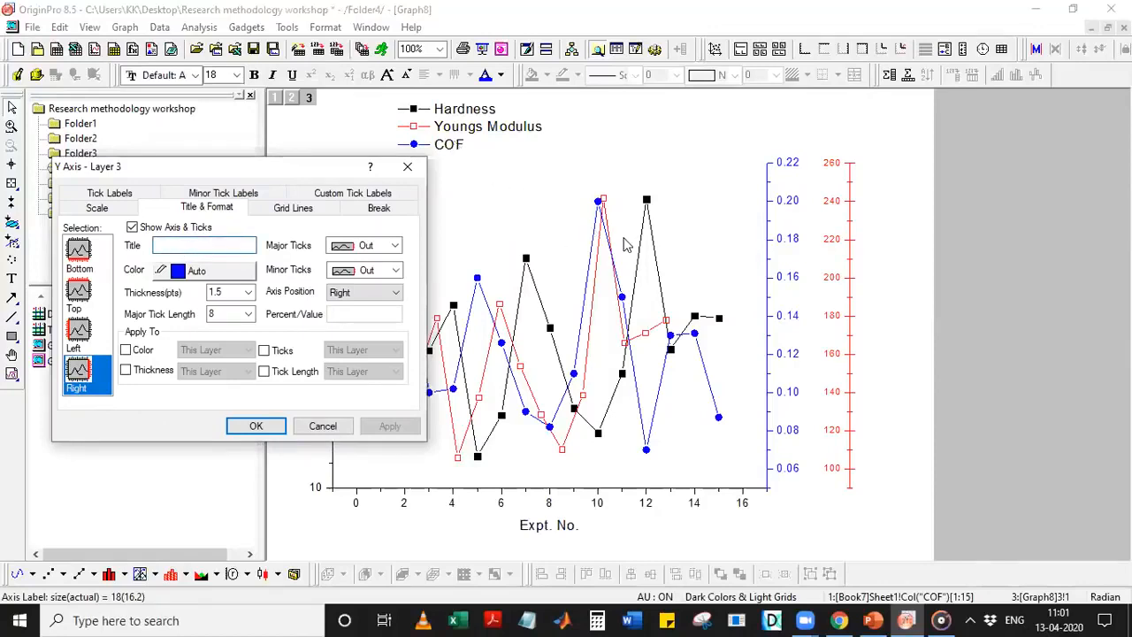
{"action": "type", "text": "COF"}
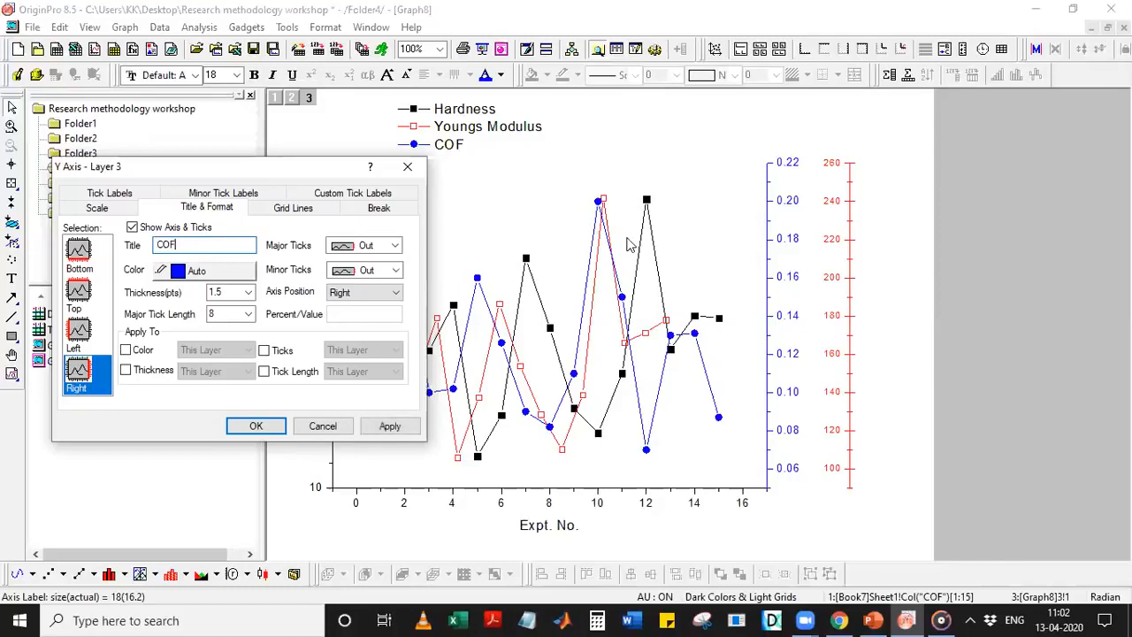
{"action": "left_click", "coordinate": [389, 425]}
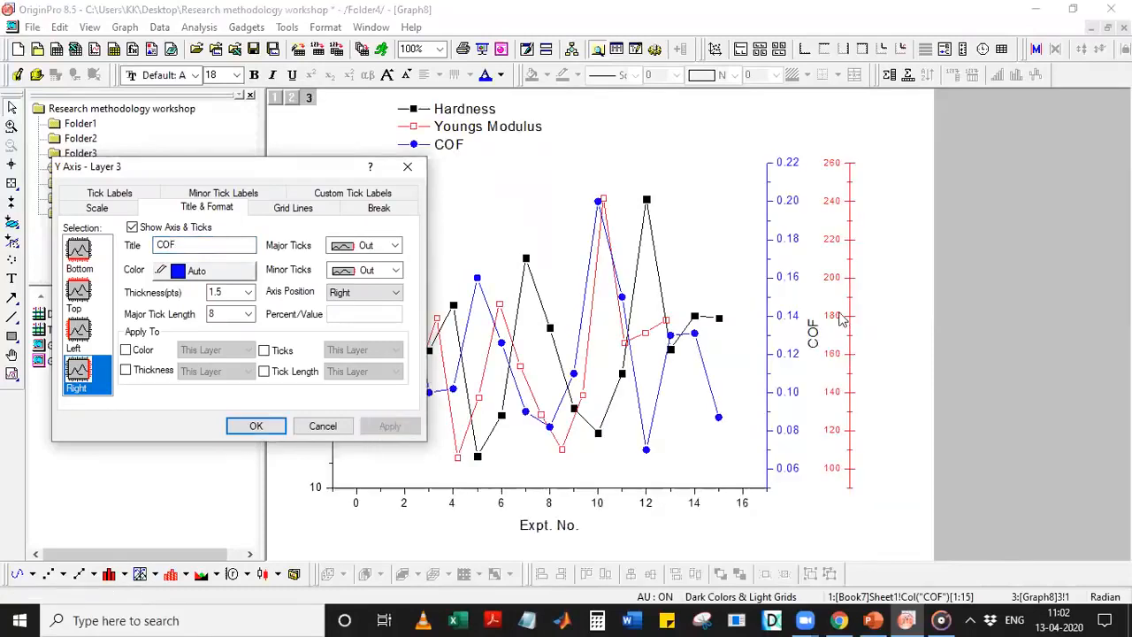
{"action": "left_click", "coordinate": [254, 425]}
Add the title "Young's Modulus" to the red Y axis of layer 2
{"action": "double_click", "coordinate": [850, 316]}
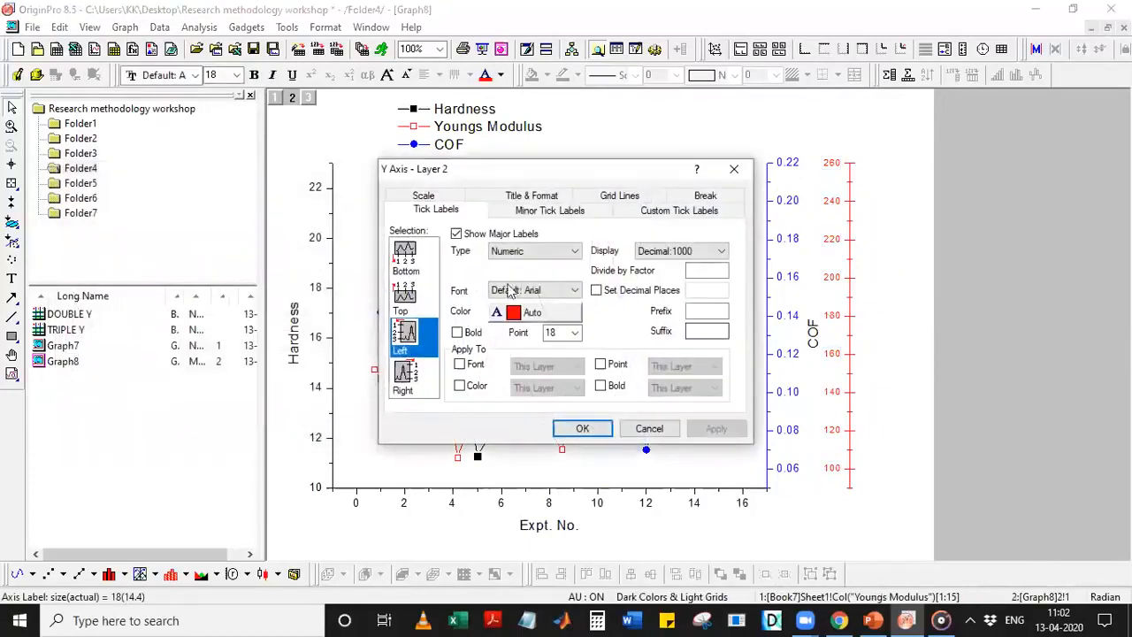
{"action": "left_click", "coordinate": [543, 198]}
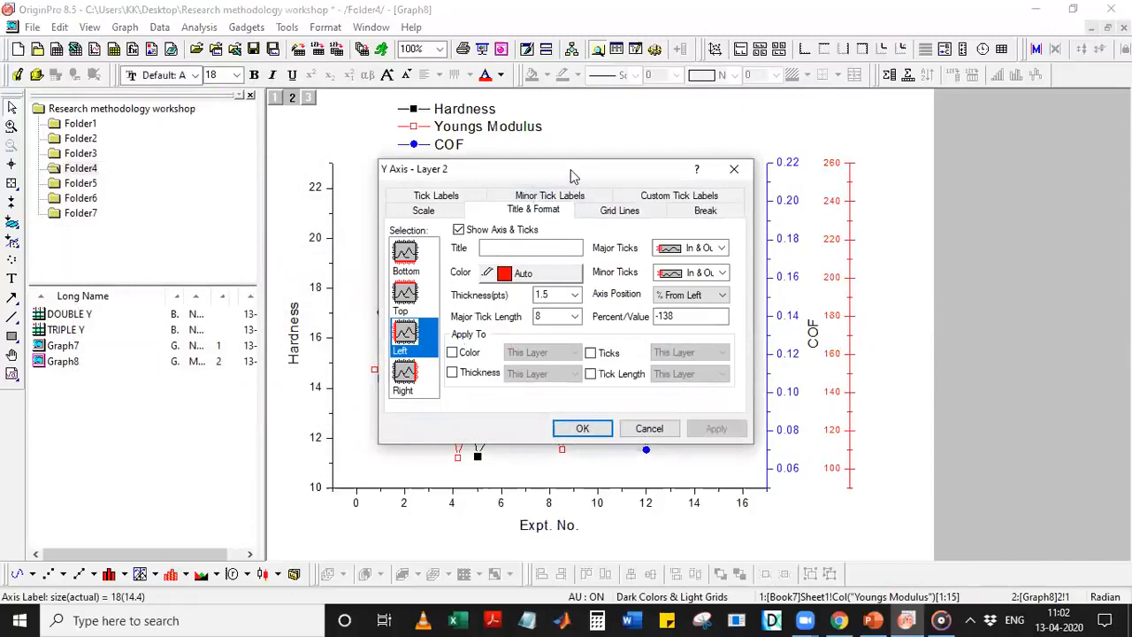
{"action": "left_click_drag", "start_coordinate": [567, 170], "coordinate": [440, 274]}
{"action": "left_click", "coordinate": [395, 353]}
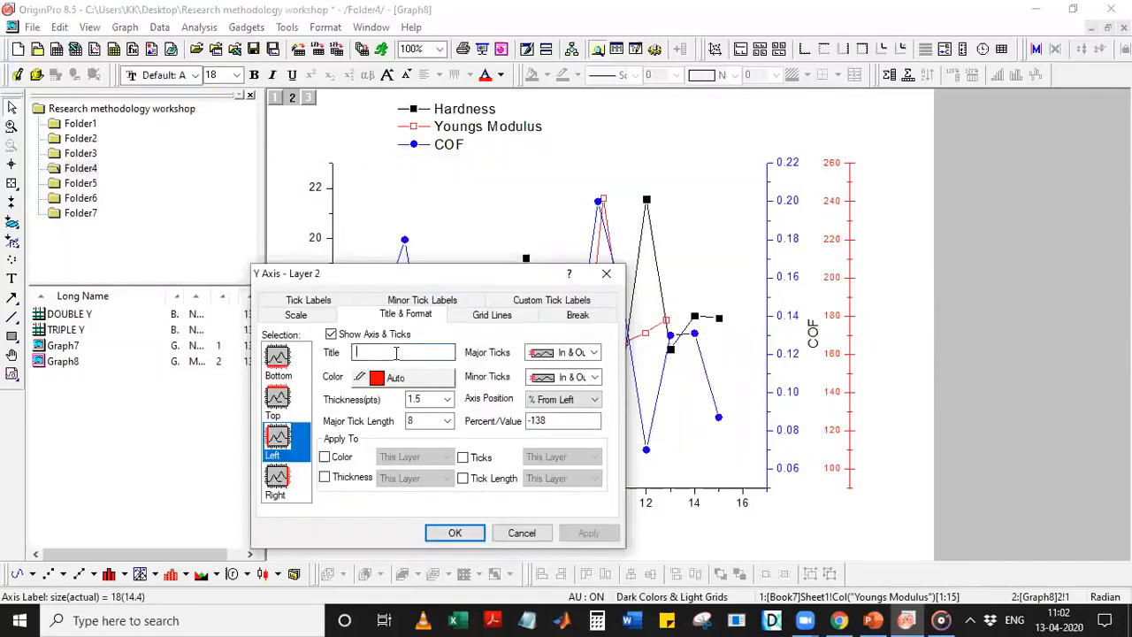
{"action": "type", "text": "Y"}
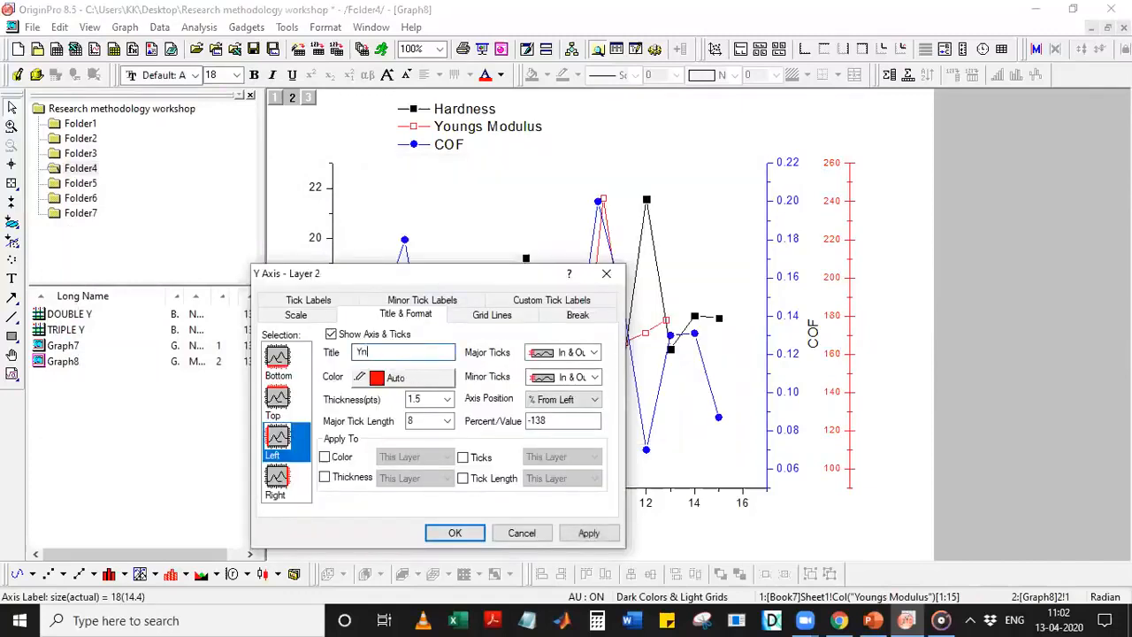
{"action": "type", "text": "oung's Modulus"}
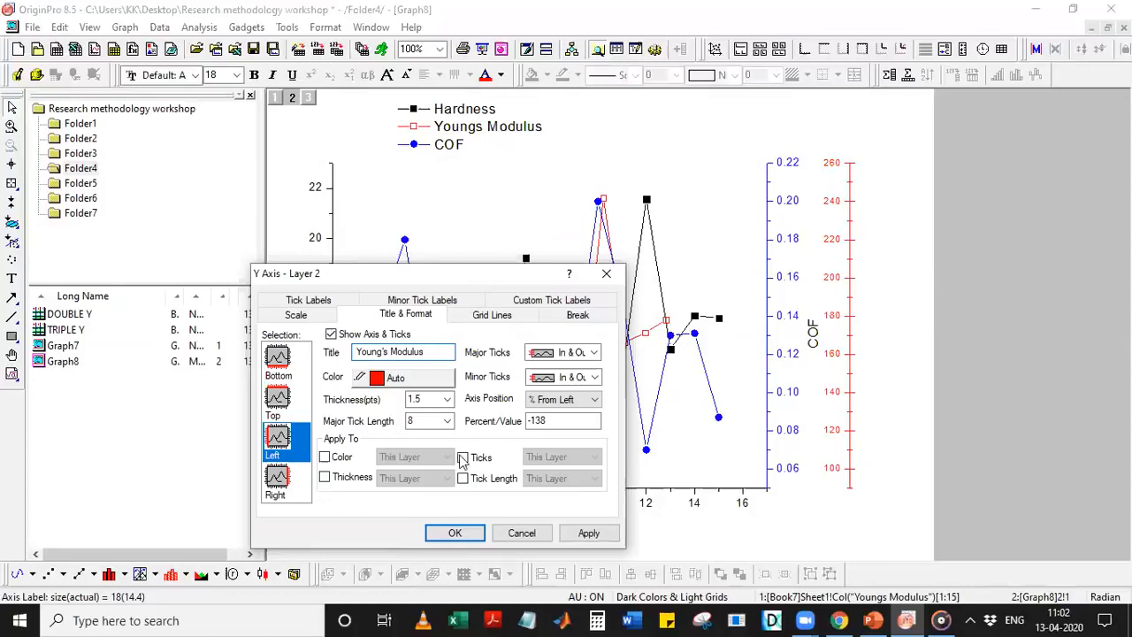
{"action": "left_click", "coordinate": [454, 532]}
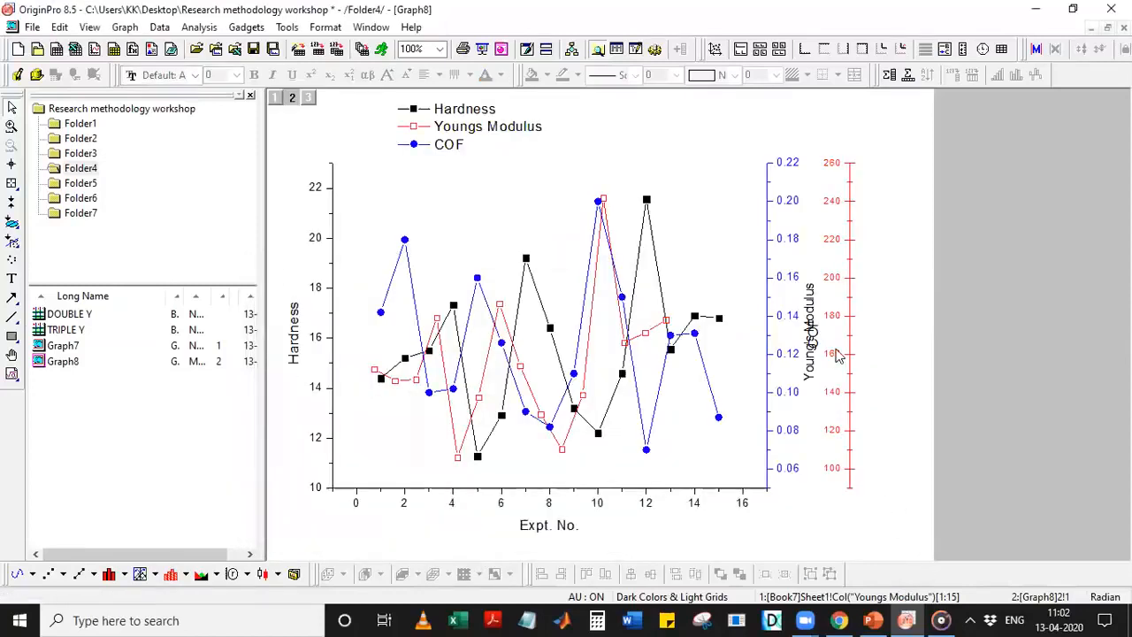
Move the red Young's Modulus axis farther outward so its title clears the COF title
{"action": "left_click", "coordinate": [852, 340]}
{"action": "left_click_drag", "start_coordinate": [852, 336], "coordinate": [875, 333]}
{"action": "left_click", "coordinate": [915, 376]}
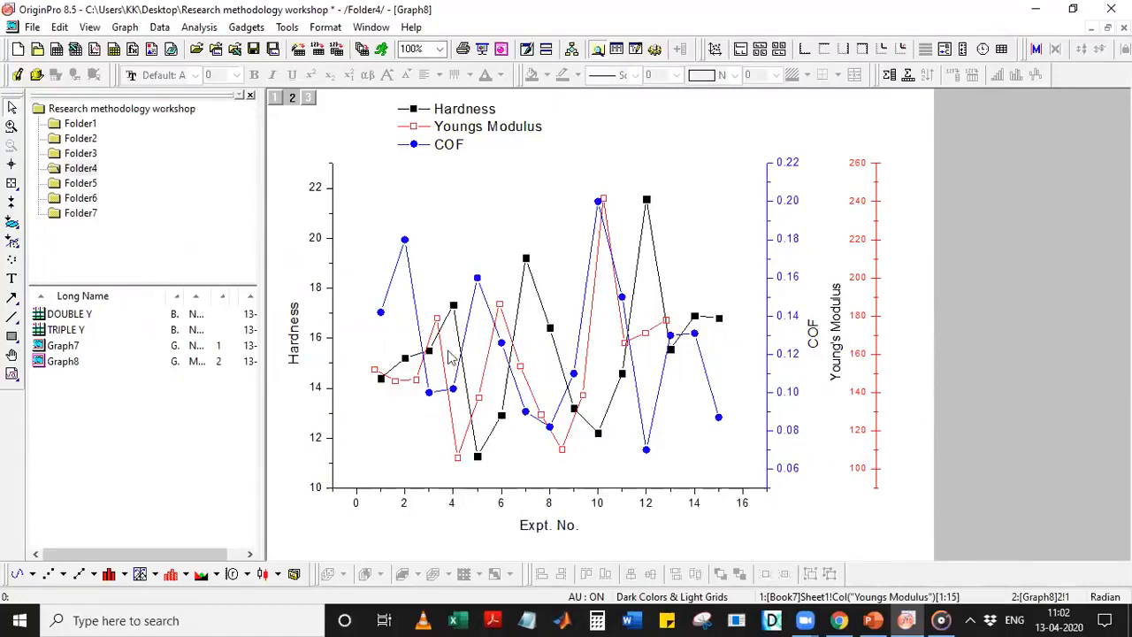
{"action": "double_click", "coordinate": [332, 168]}
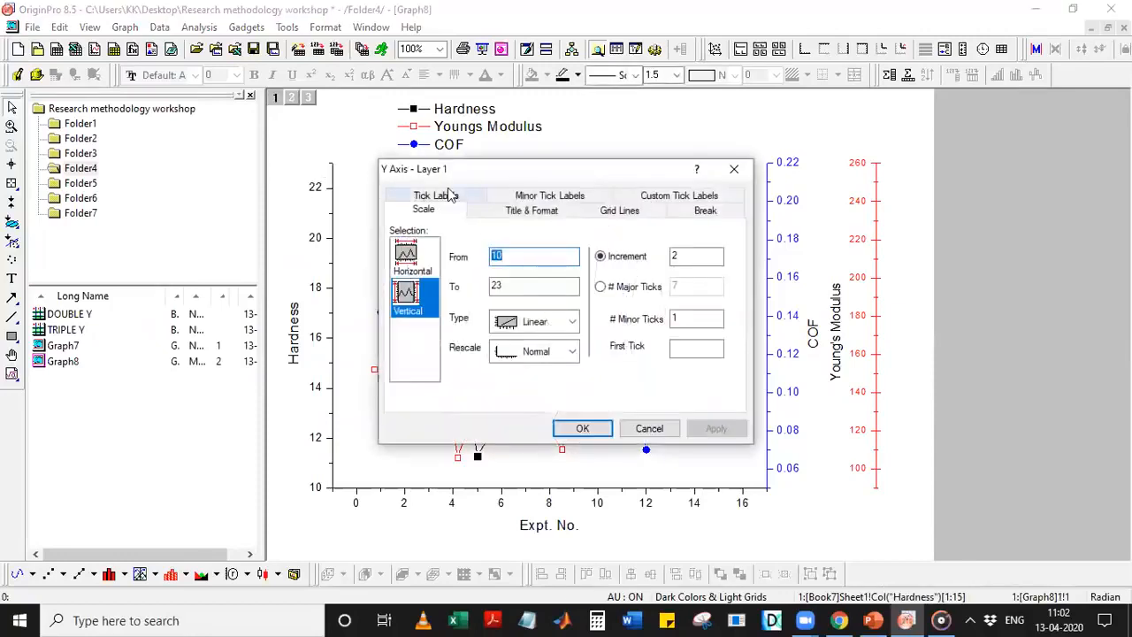
{"action": "left_click", "coordinate": [735, 169]}
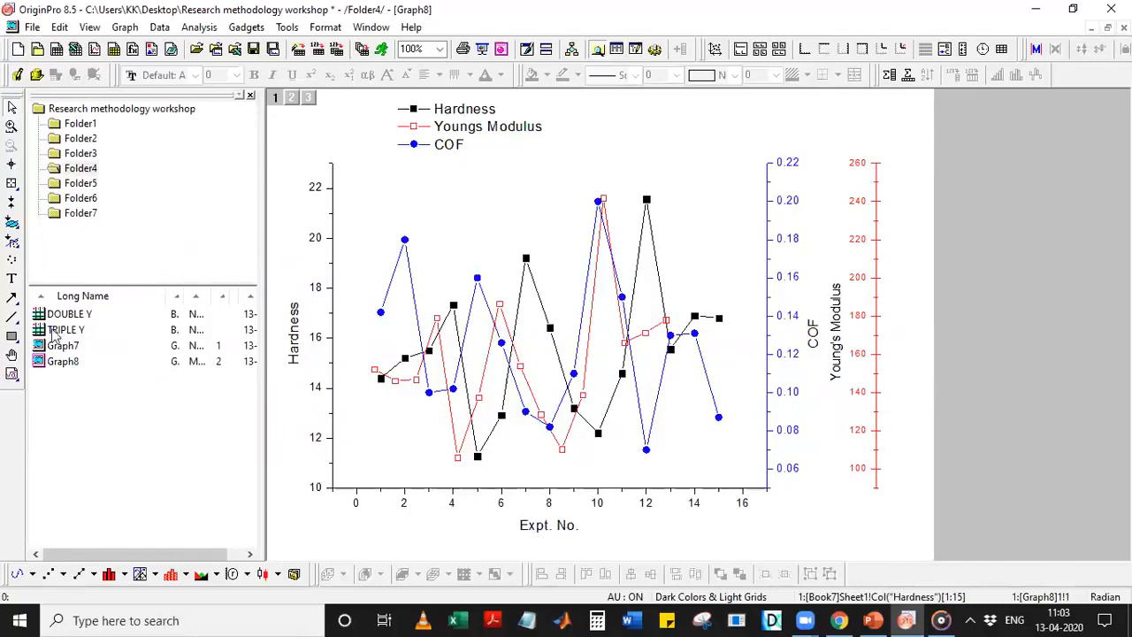
Open Folder5 with the BOX worksheet, and switch to PowerPoint to view the Multiple Y Plots slide
{"action": "left_click", "coordinate": [80, 183]}
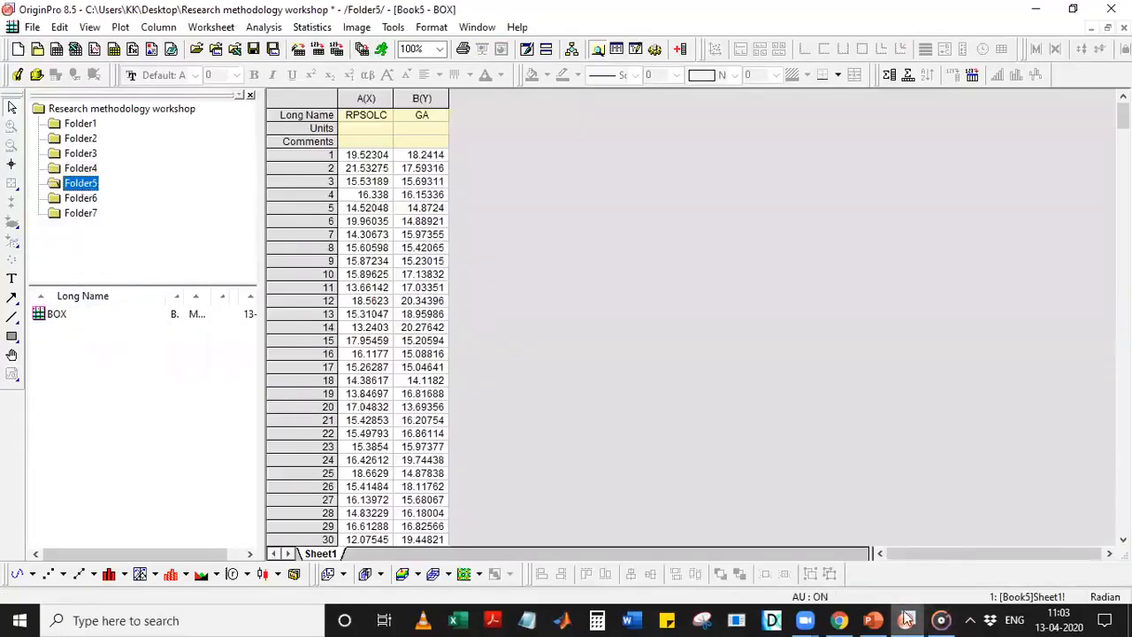
{"action": "left_click", "coordinate": [872, 620]}
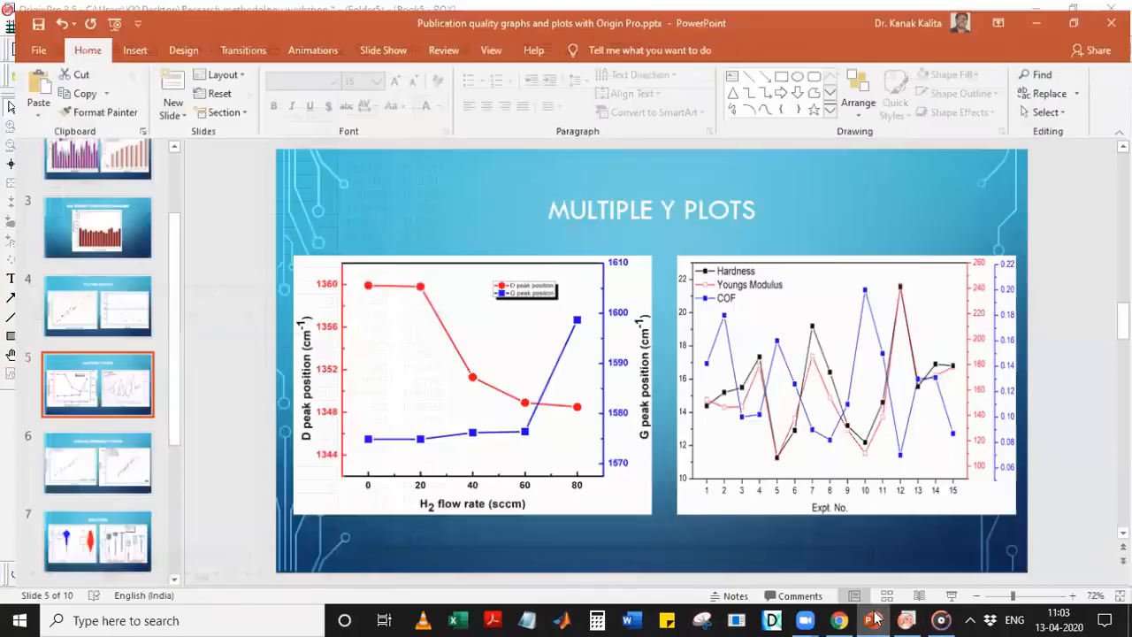
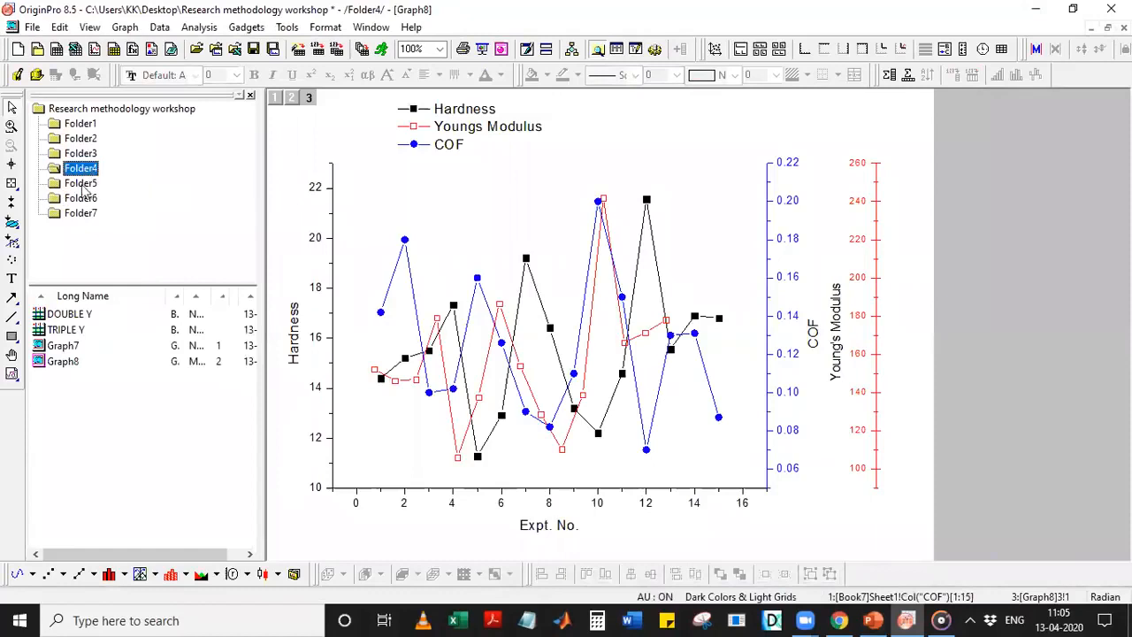
Look through the project's folders from Folder7 back to Folder2 to review their worksheets and graphs
{"action": "left_click", "coordinate": [85, 199]}
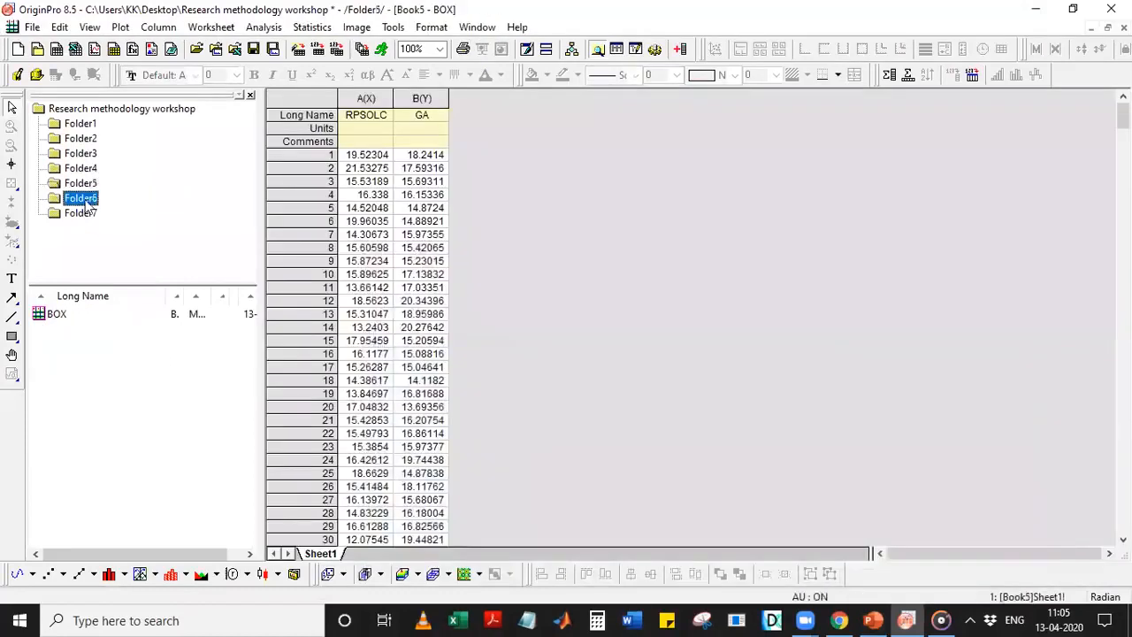
{"action": "left_click", "coordinate": [80, 214]}
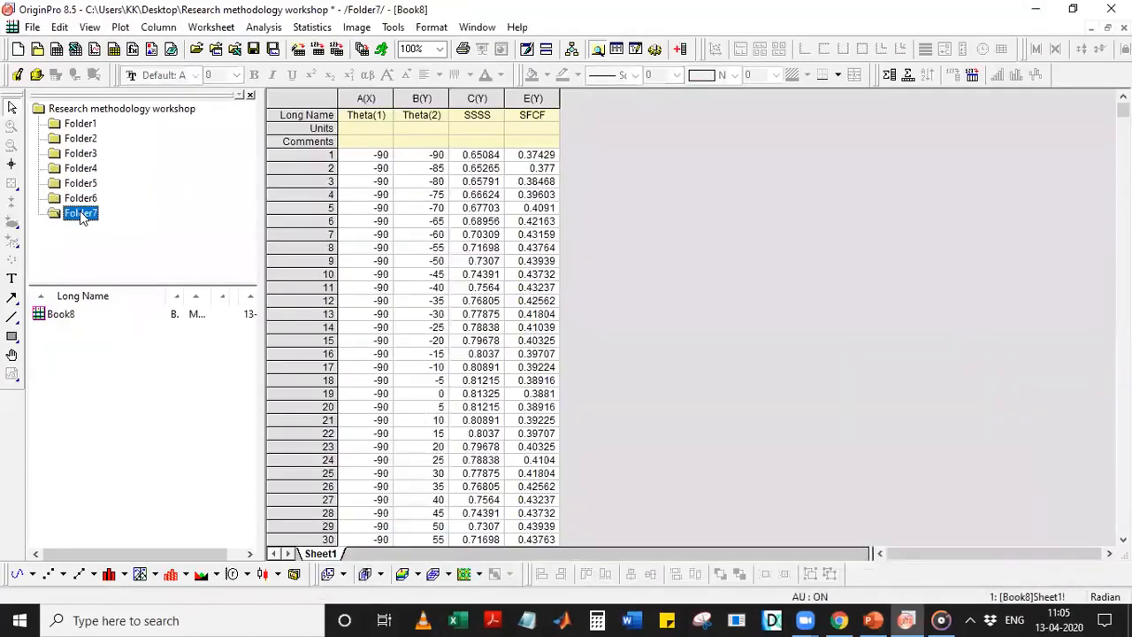
{"action": "left_click", "coordinate": [80, 200]}
{"action": "left_click", "coordinate": [81, 184]}
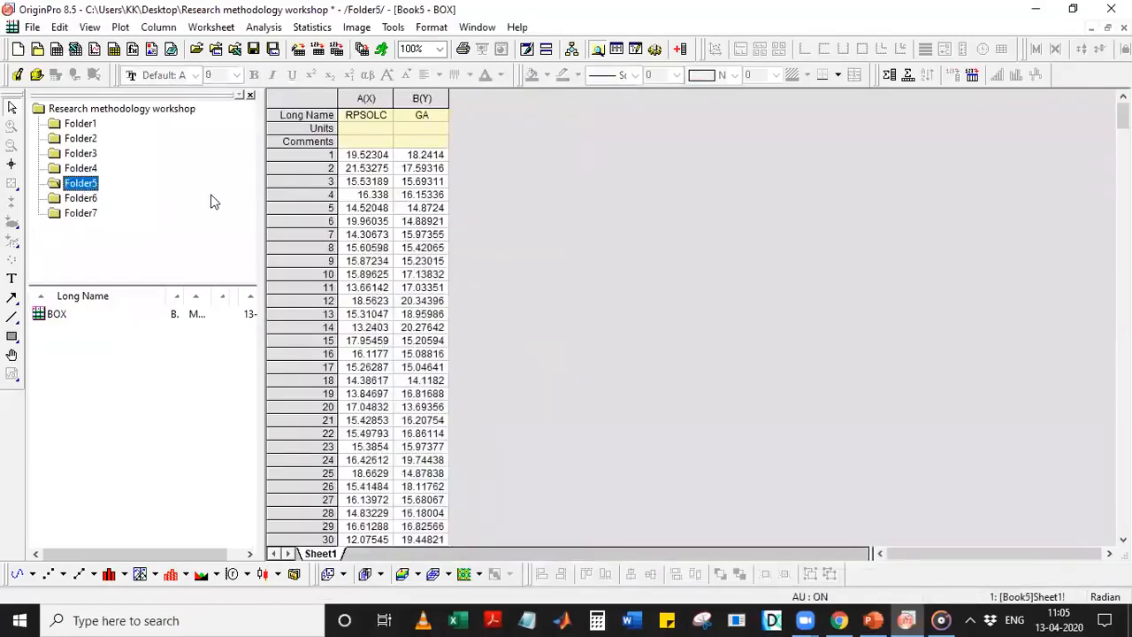
{"action": "left_click", "coordinate": [85, 168]}
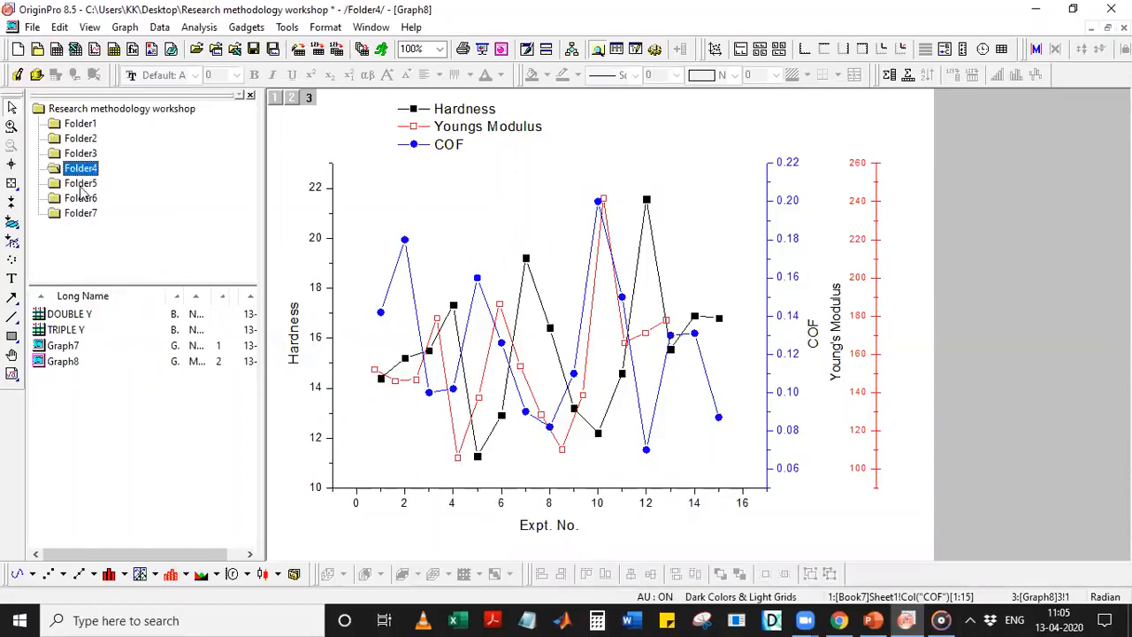
{"action": "left_click", "coordinate": [83, 154]}
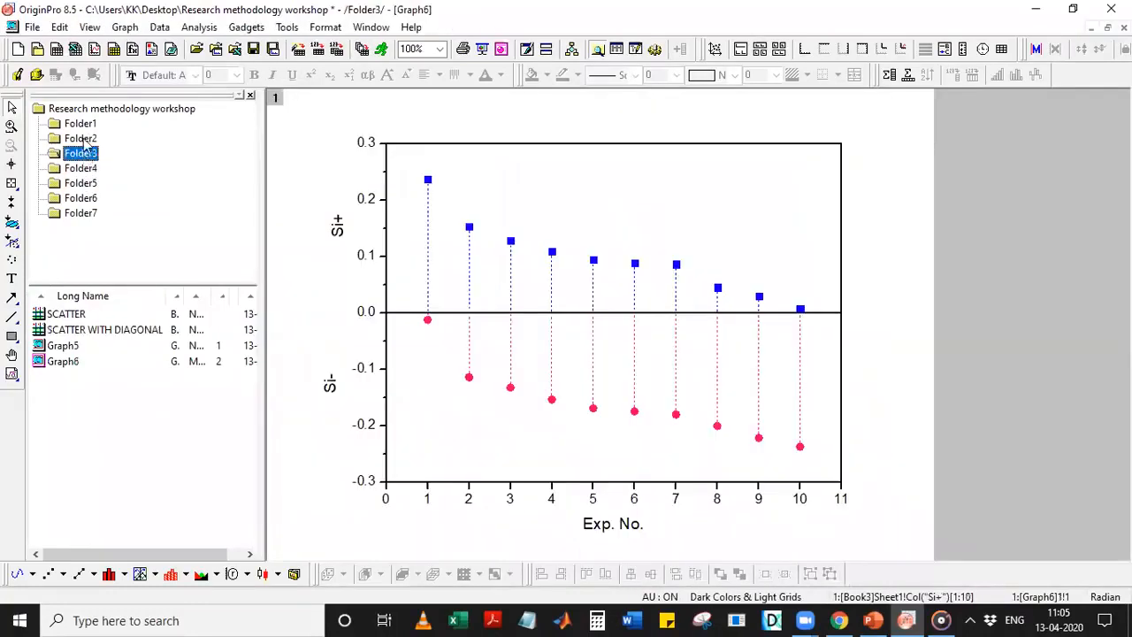
{"action": "left_click", "coordinate": [84, 140]}
Open the BAR worksheet in Folder1 and clear its column selection
{"action": "left_click", "coordinate": [82, 123]}
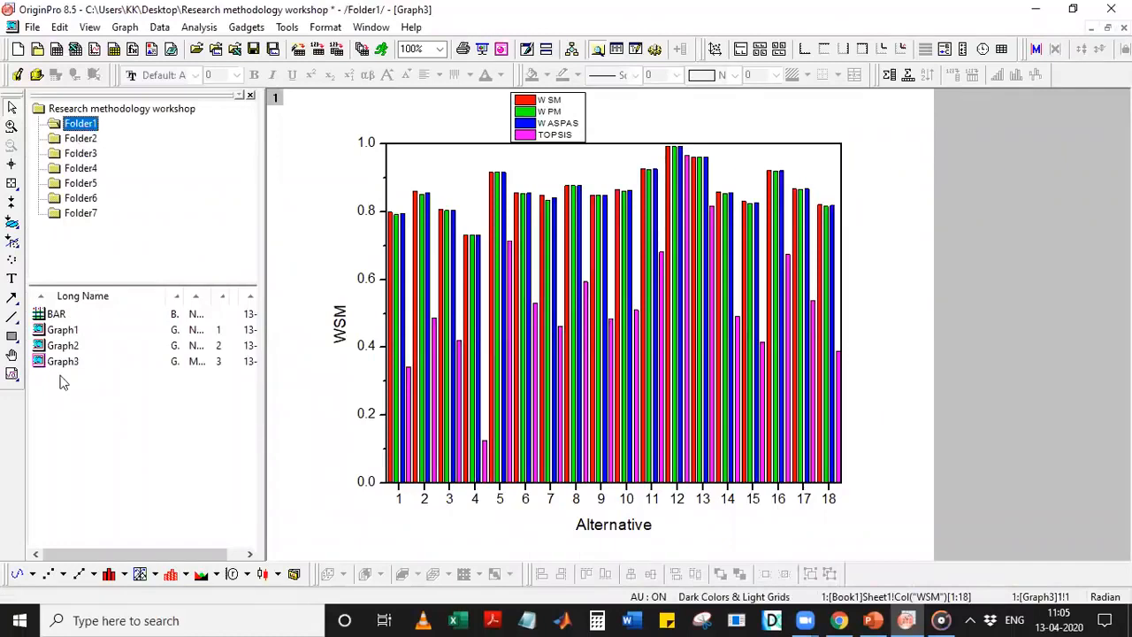
{"action": "double_click", "coordinate": [55, 314]}
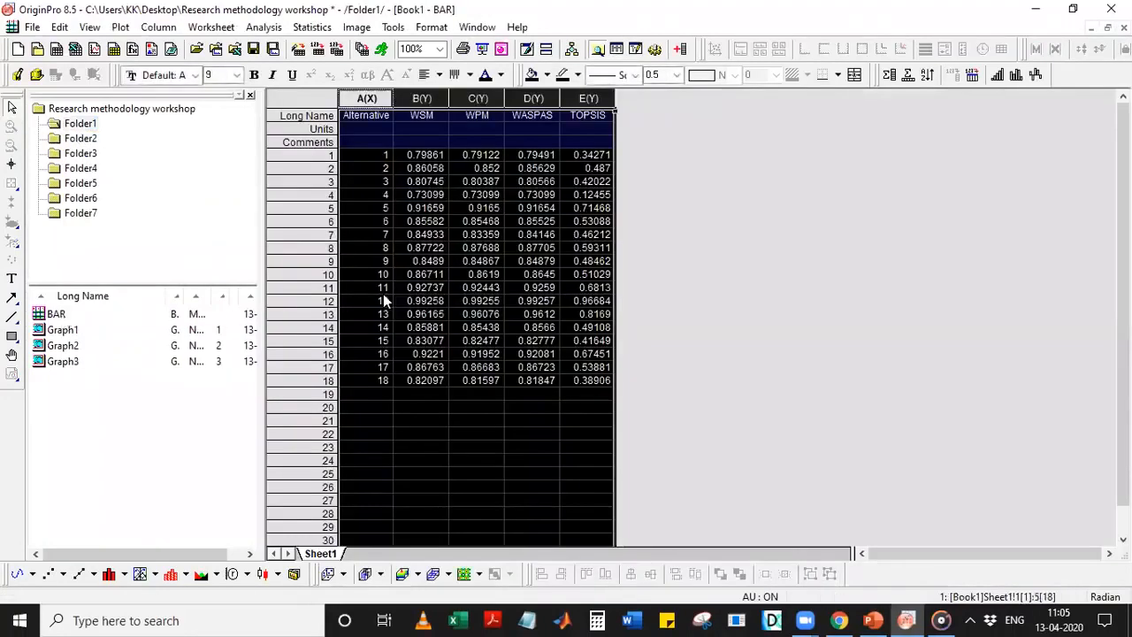
{"action": "left_click", "coordinate": [698, 349]}
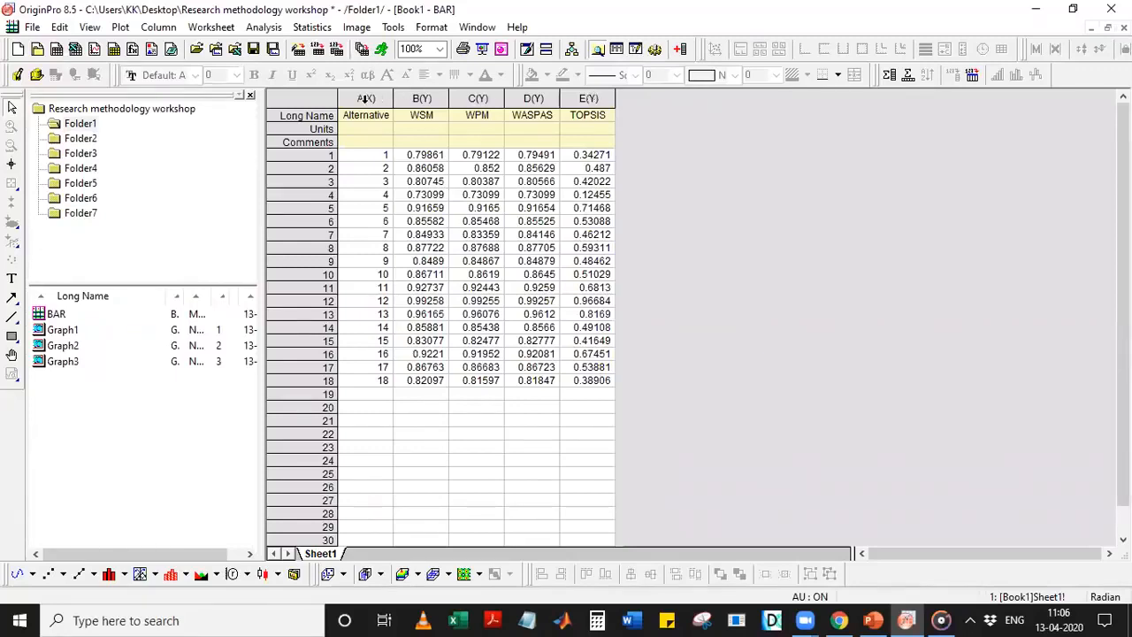
Browse the descriptive statistics options for the TOPSIS column, including the Normality Test
{"action": "left_click", "coordinate": [594, 97]}
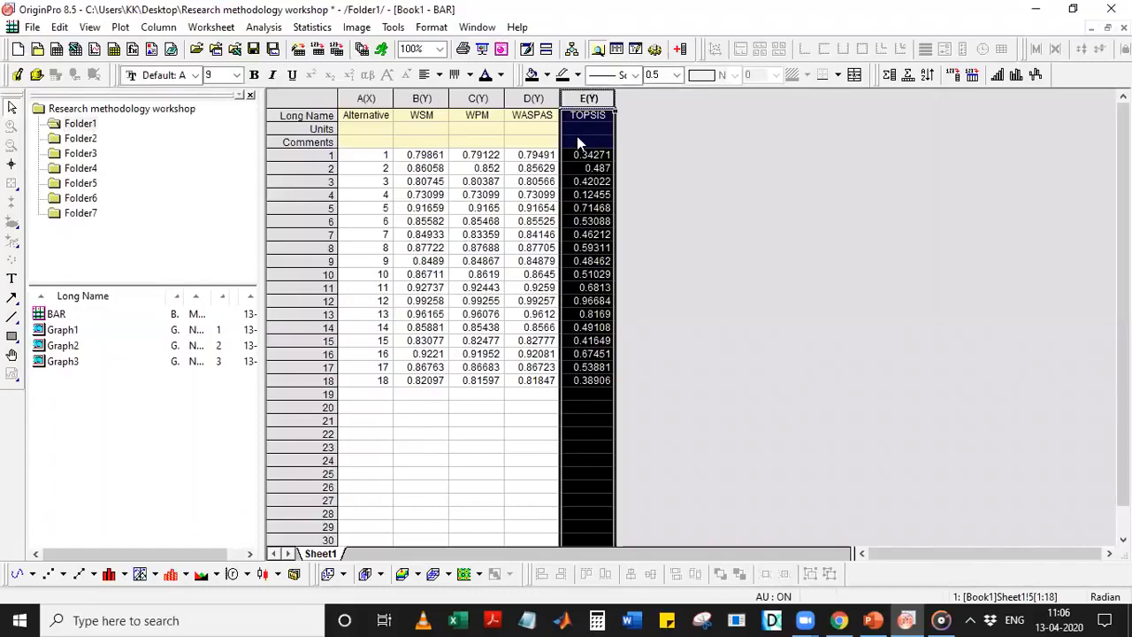
{"action": "left_click", "coordinate": [327, 29]}
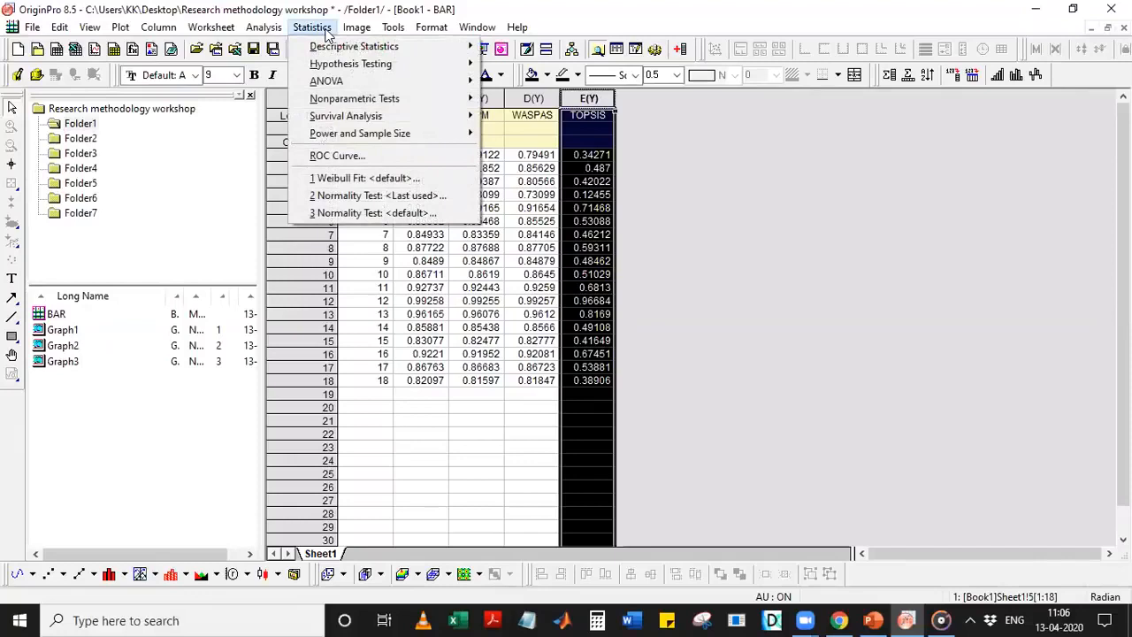
{"action": "mouse_move", "coordinate": [347, 47]}
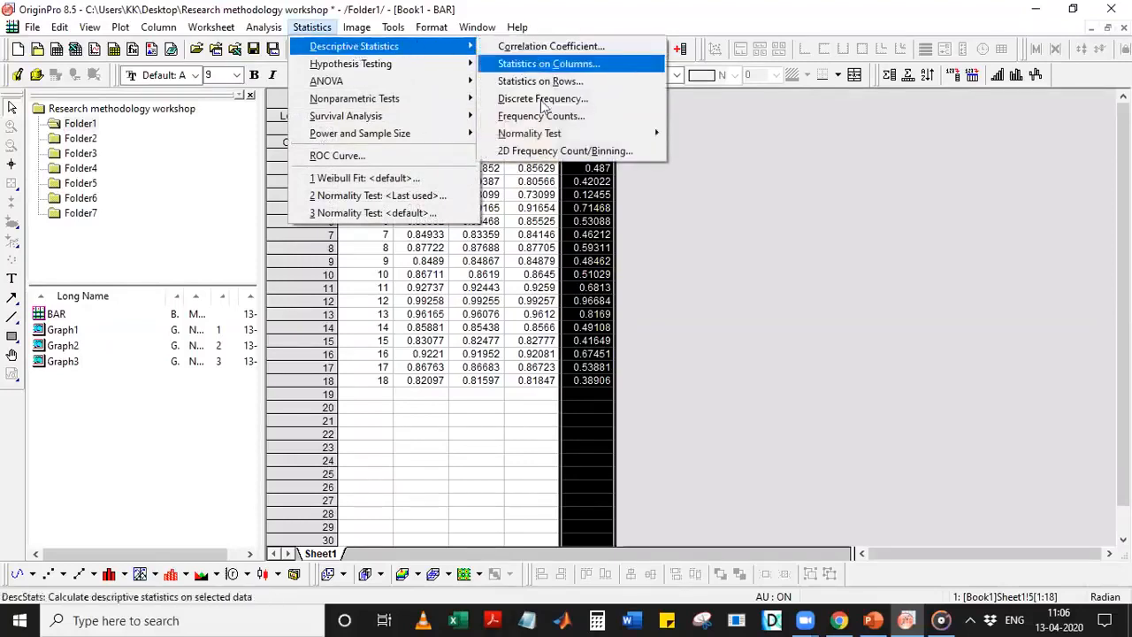
{"action": "mouse_move", "coordinate": [541, 137]}
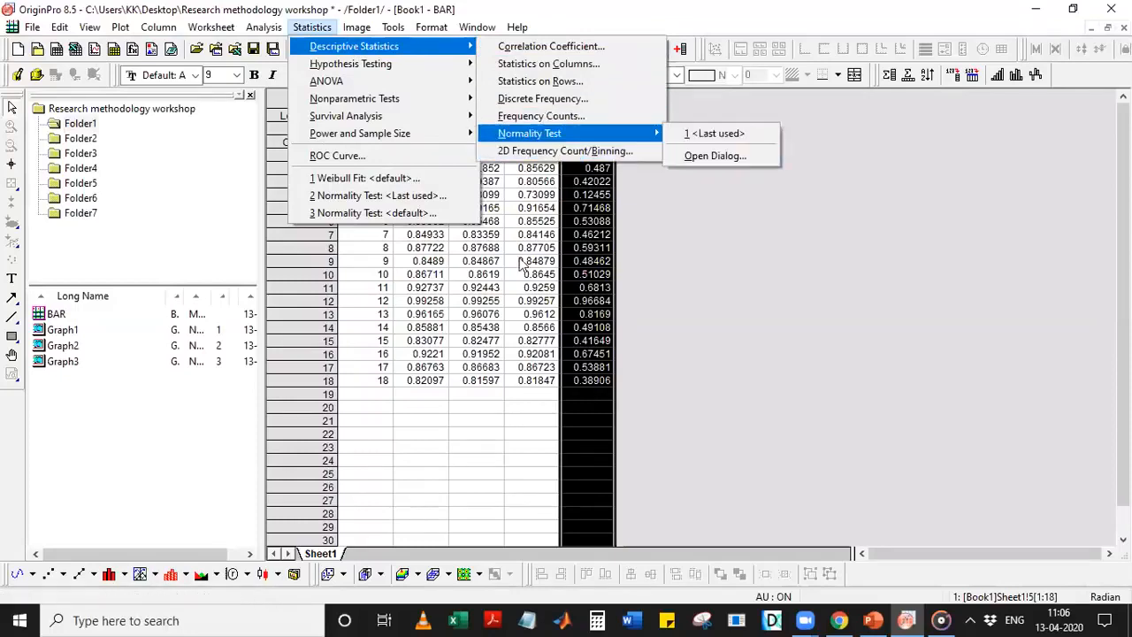
{"action": "left_click", "coordinate": [776, 405]}
Create a probability plot of the TOPSIS column using the Normal distribution and the Var der Waerden score method
{"action": "left_click", "coordinate": [592, 99]}
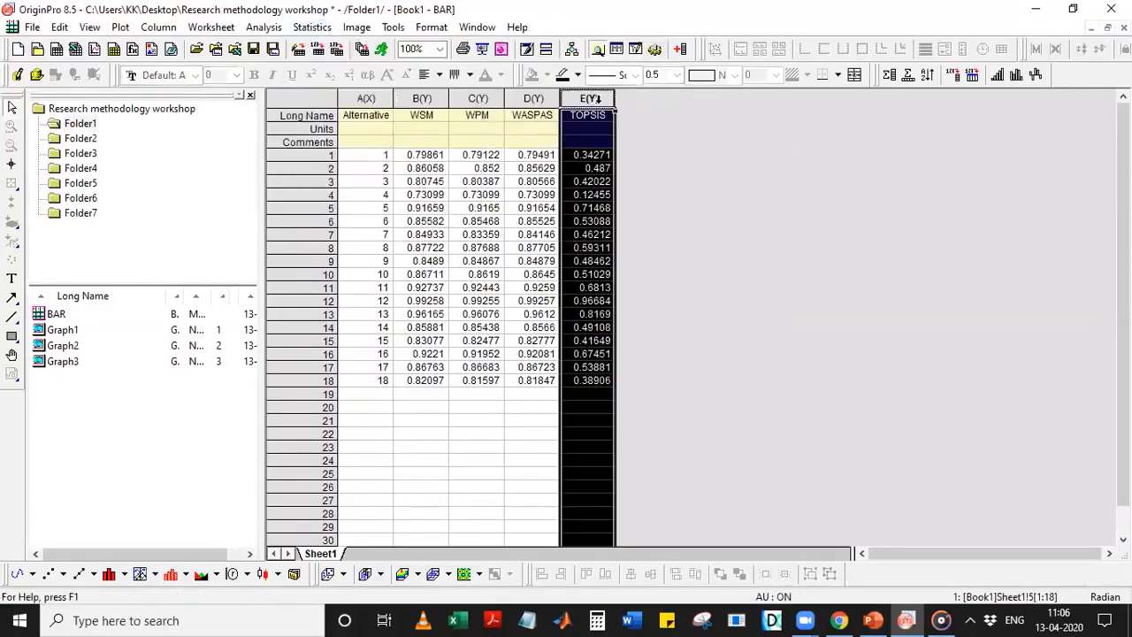
{"action": "left_click", "coordinate": [121, 28]}
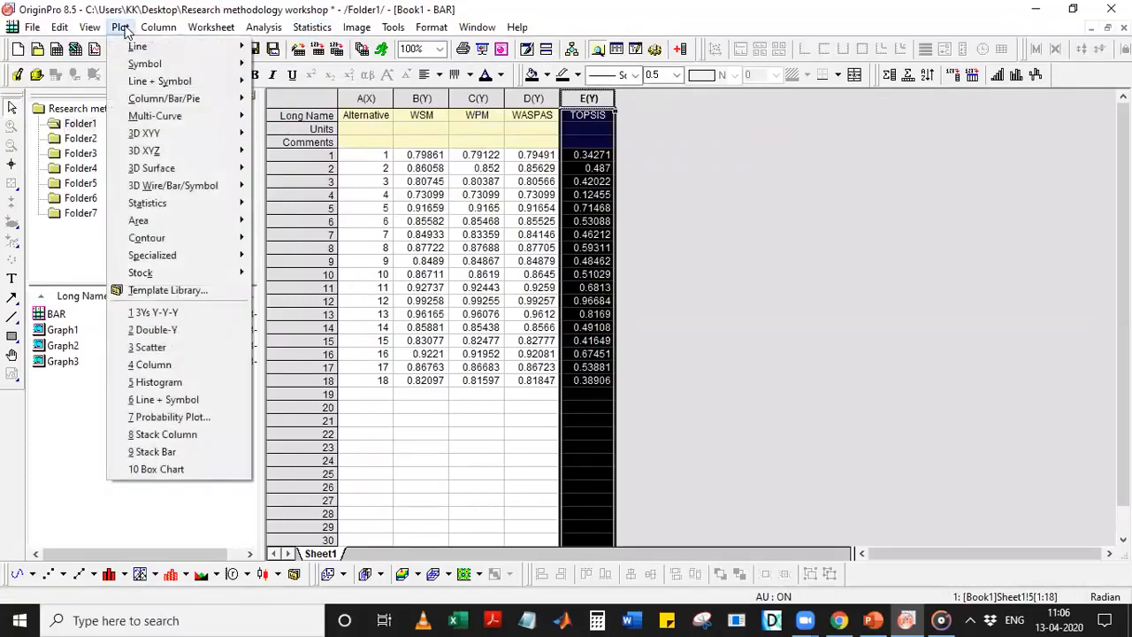
{"action": "mouse_move", "coordinate": [221, 204]}
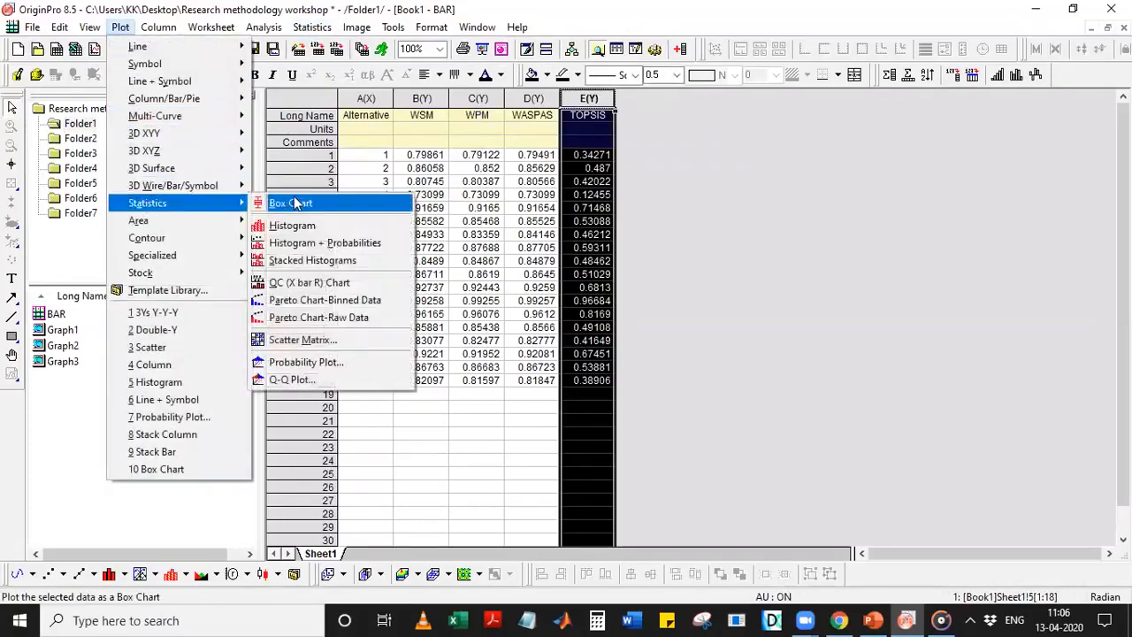
{"action": "left_click", "coordinate": [317, 366]}
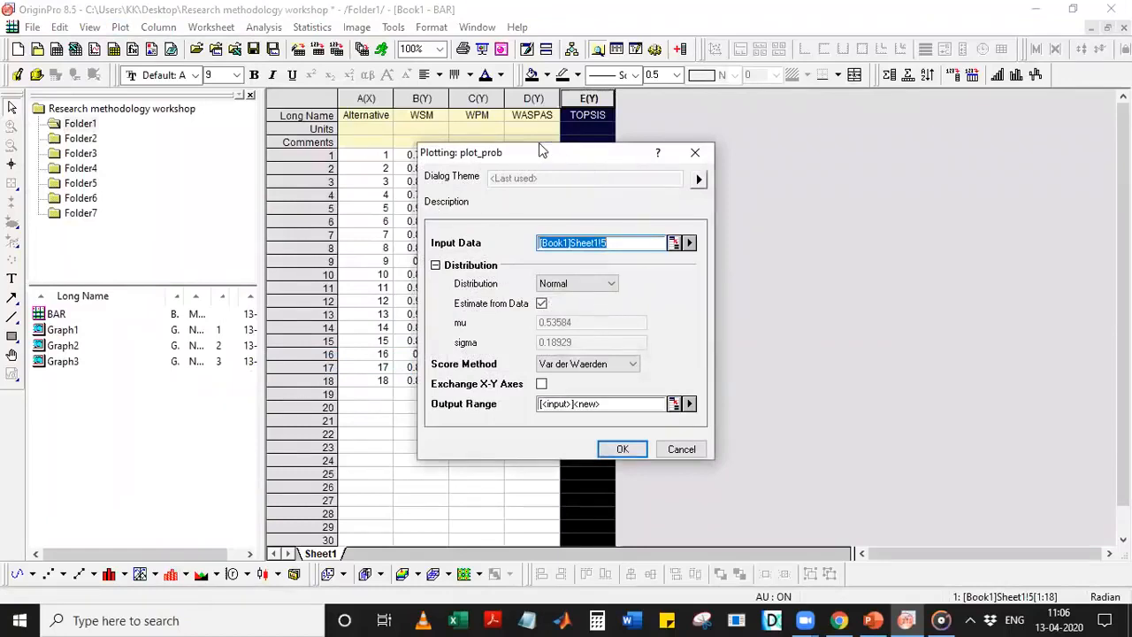
{"action": "left_click_drag", "start_coordinate": [447, 155], "coordinate": [409, 147]}
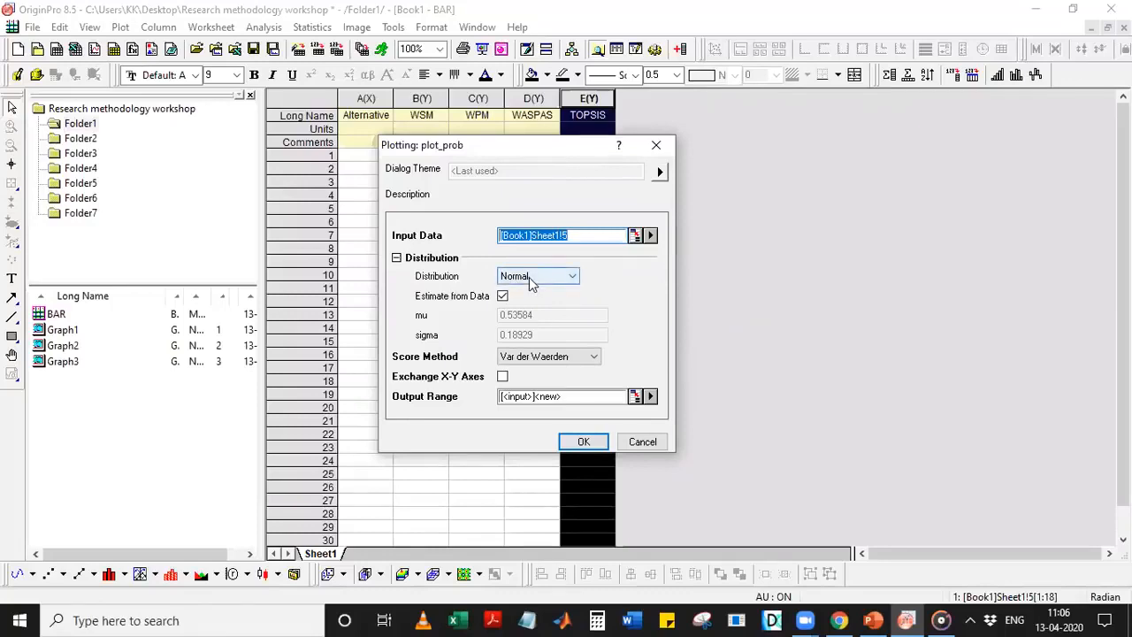
{"action": "left_click", "coordinate": [531, 279]}
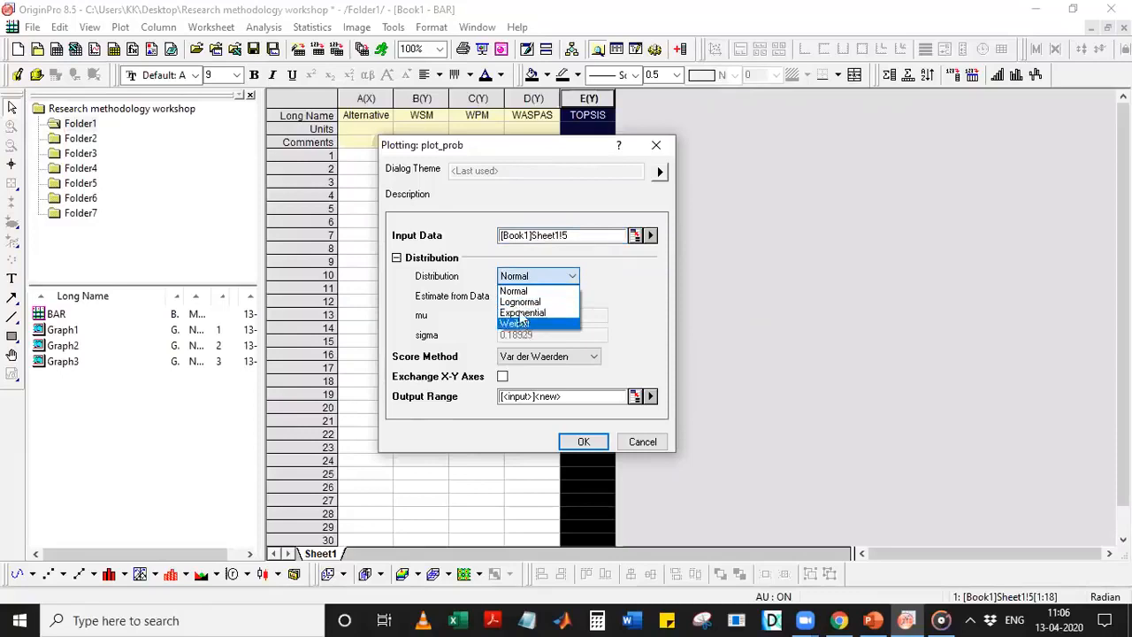
{"action": "left_click", "coordinate": [528, 278]}
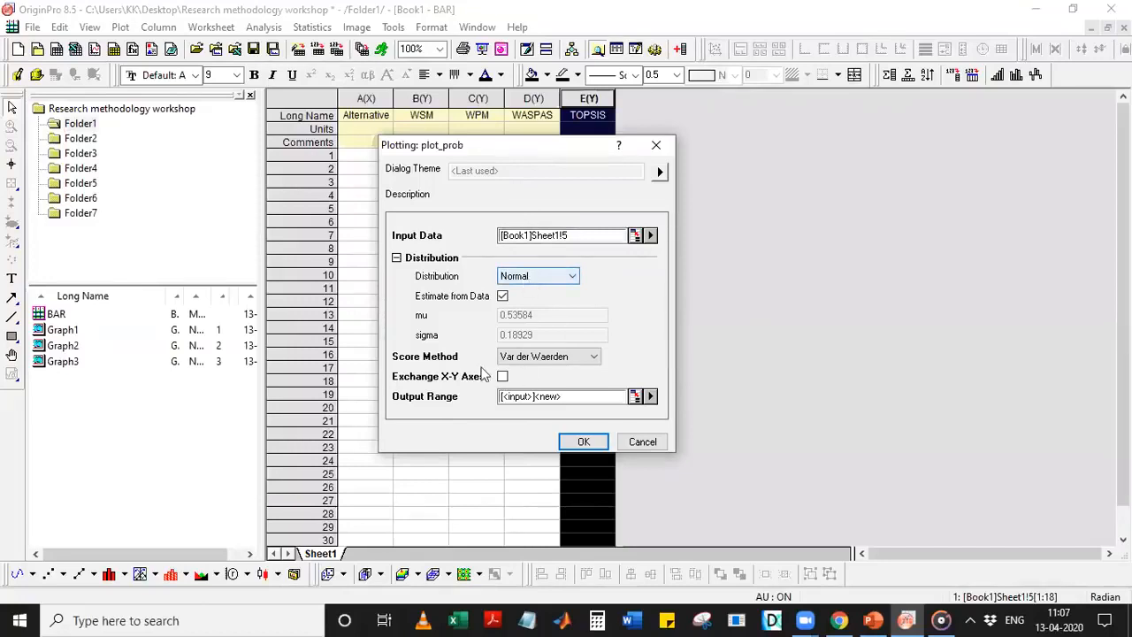
{"action": "left_click", "coordinate": [542, 356]}
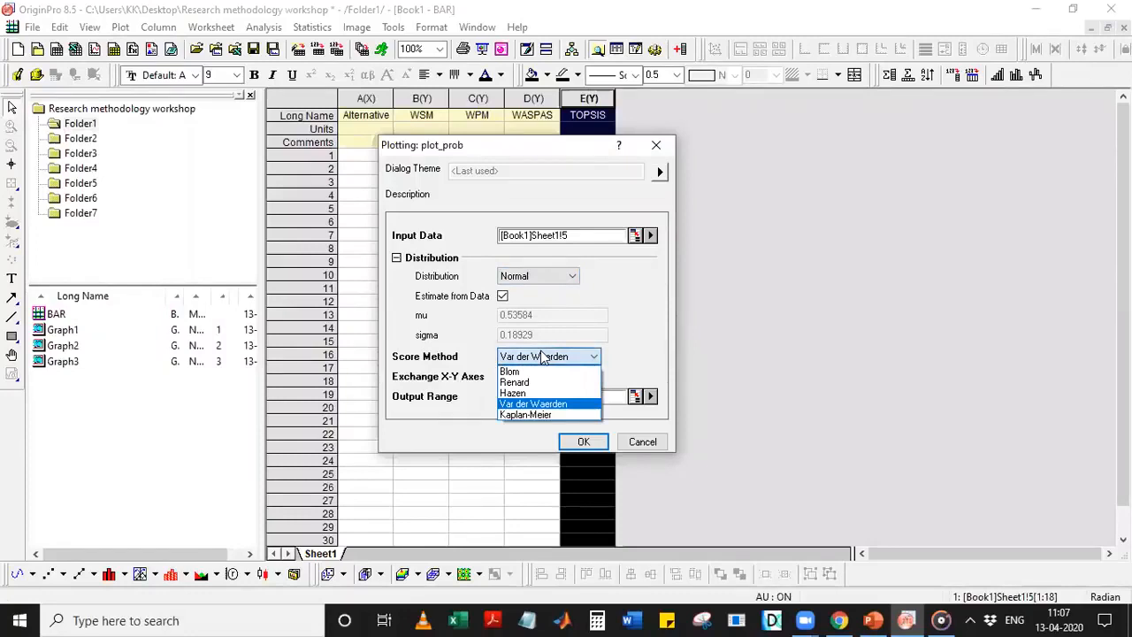
{"action": "left_click", "coordinate": [543, 356]}
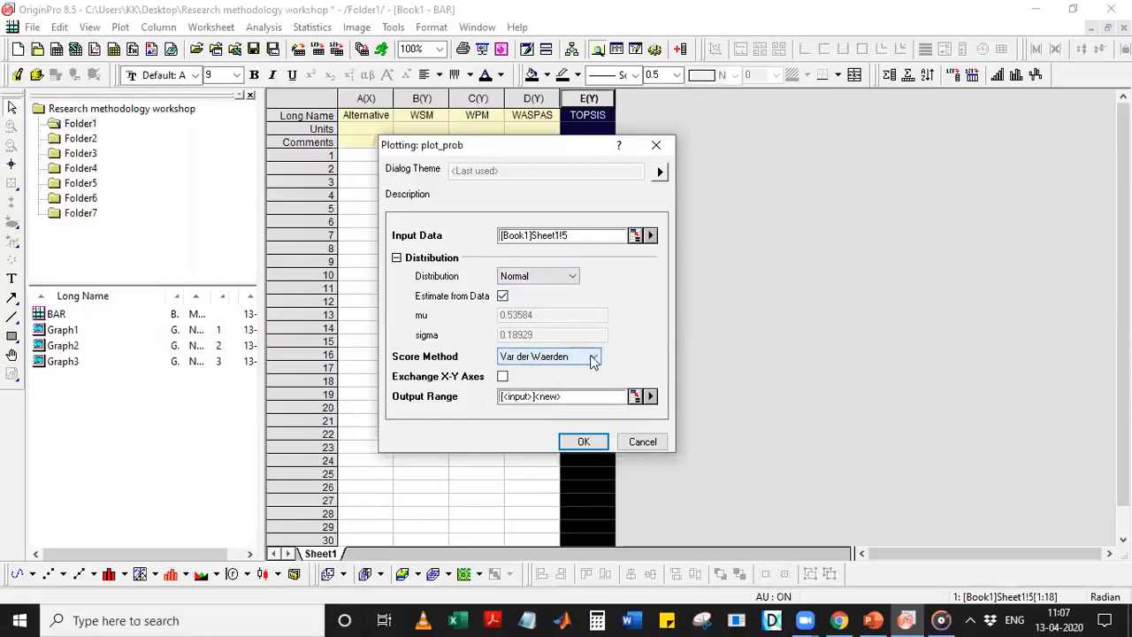
{"action": "left_click", "coordinate": [584, 441]}
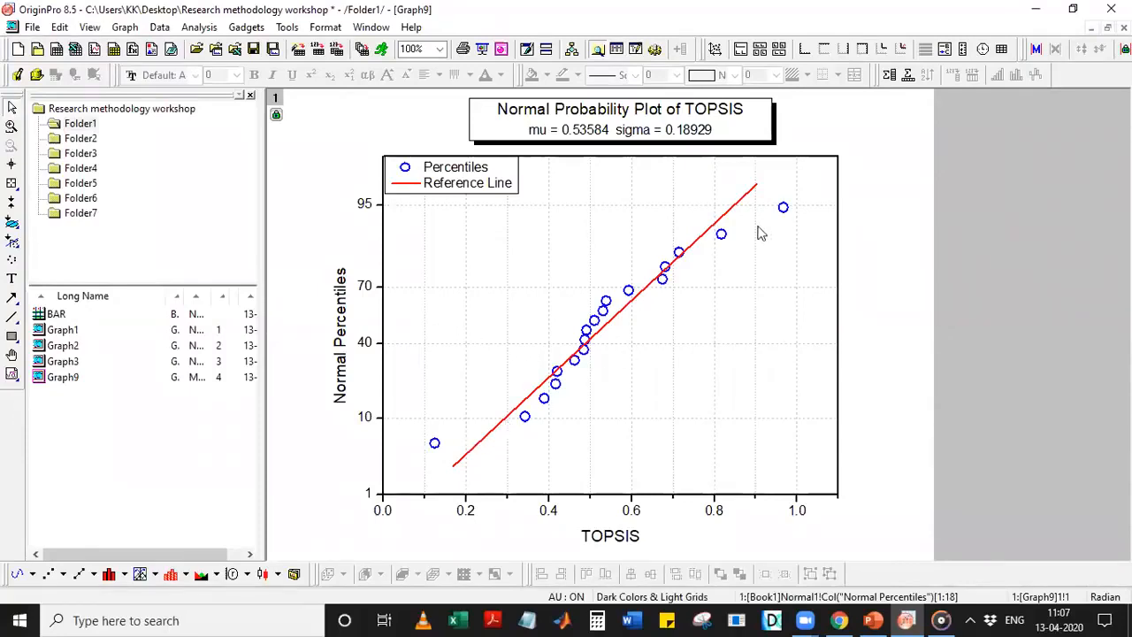
Examine the outlying points against the reference line, and switch to PowerPoint to view the Normal Probability Plots slide
{"action": "left_click", "coordinate": [434, 444]}
{"action": "left_click", "coordinate": [745, 316]}
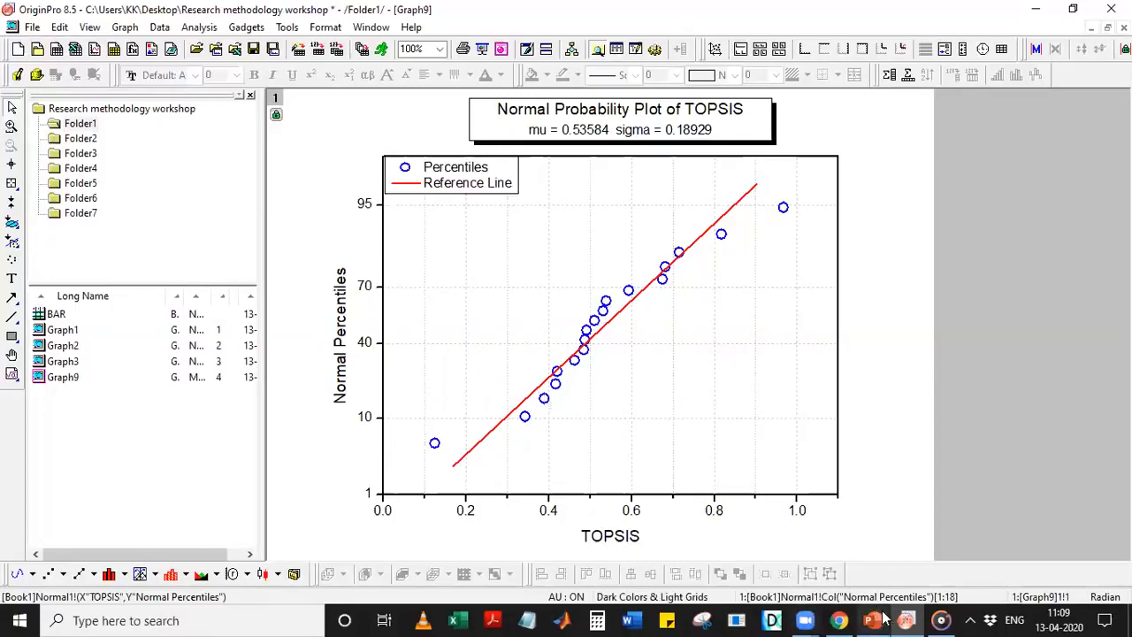
{"action": "mouse_move", "coordinate": [876, 619]}
{"action": "left_click", "coordinate": [849, 552]}
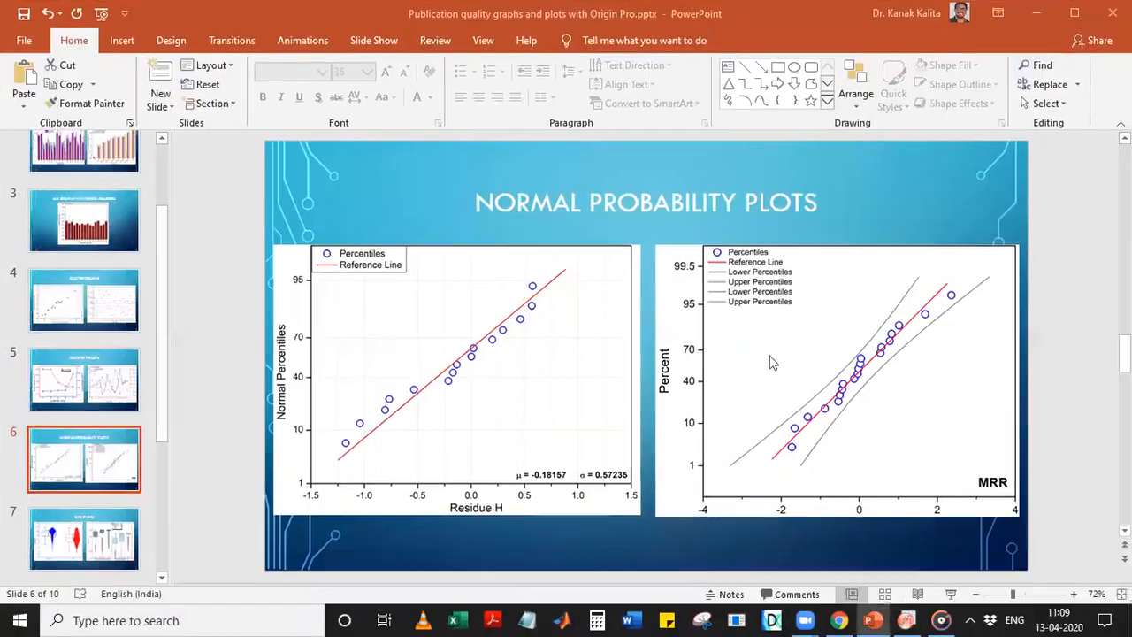
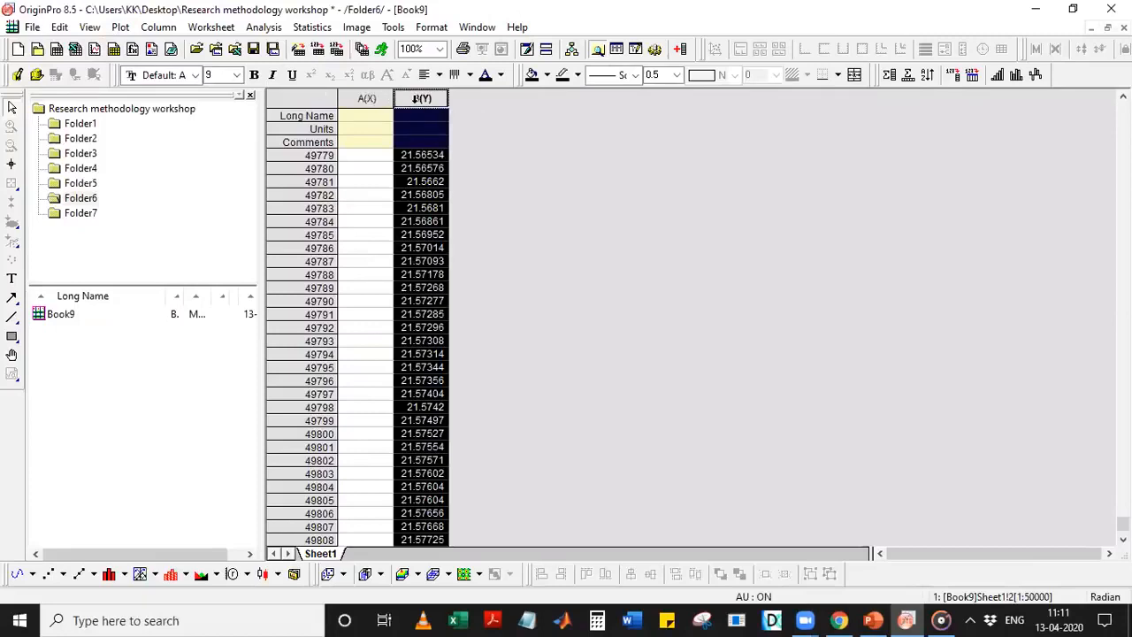
{"action": "left_click", "coordinate": [188, 574]}
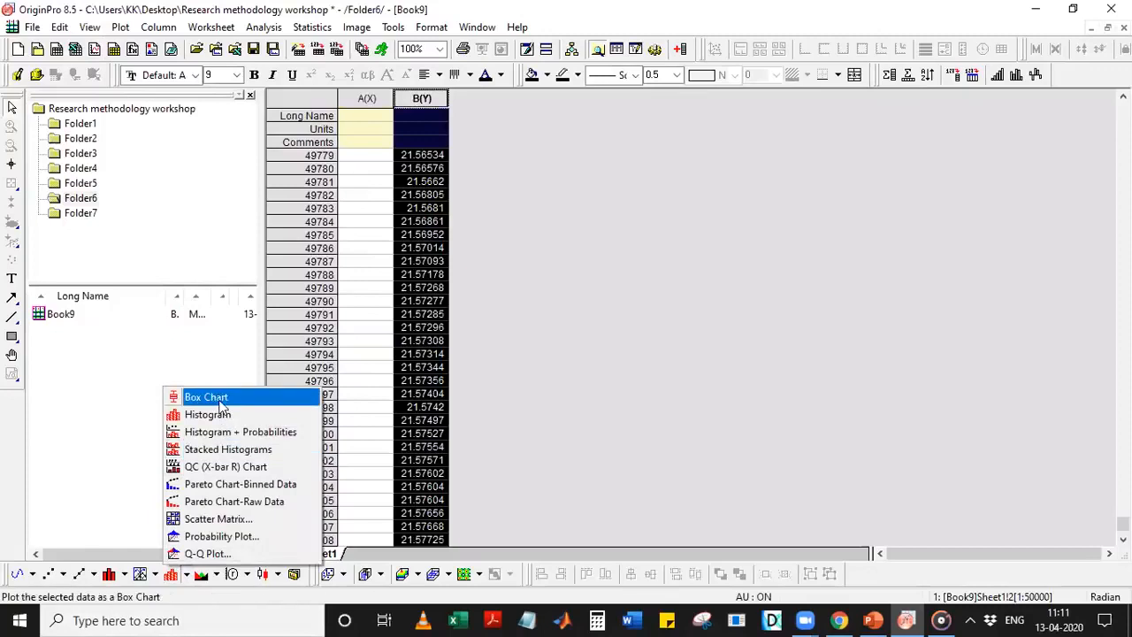
{"action": "left_click", "coordinate": [531, 328]}
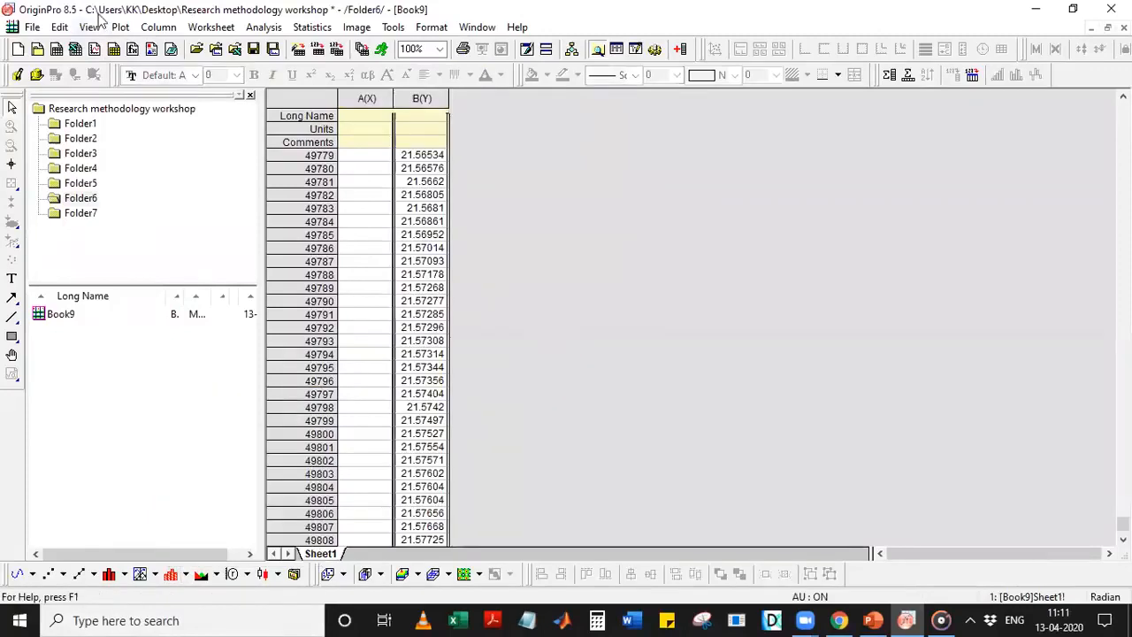
{"action": "left_click", "coordinate": [120, 28]}
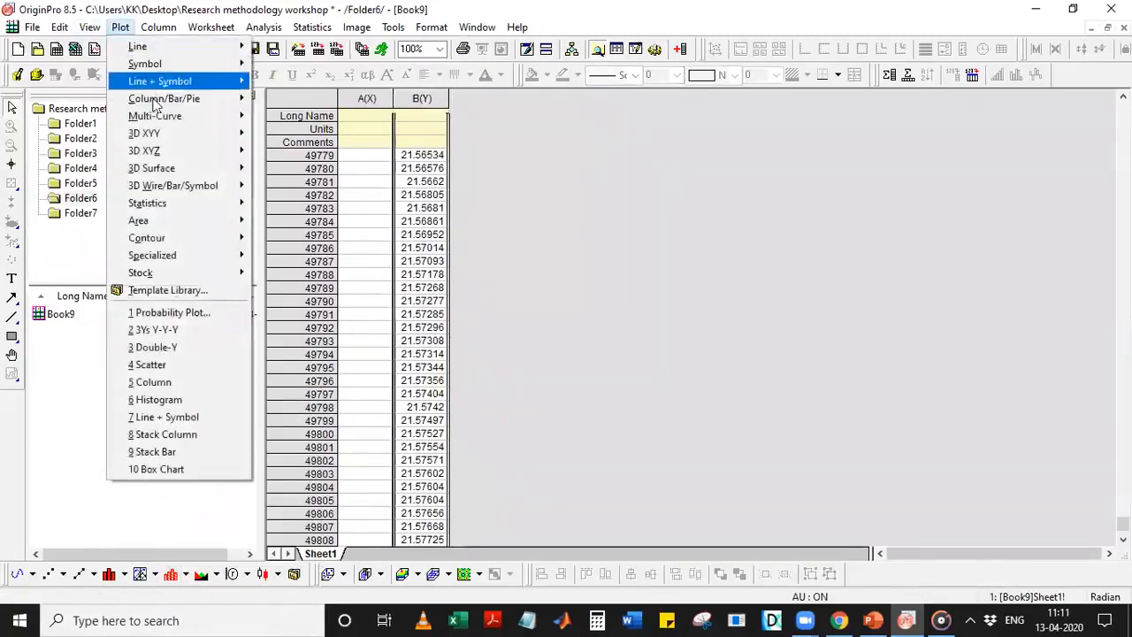
{"action": "mouse_move", "coordinate": [166, 213]}
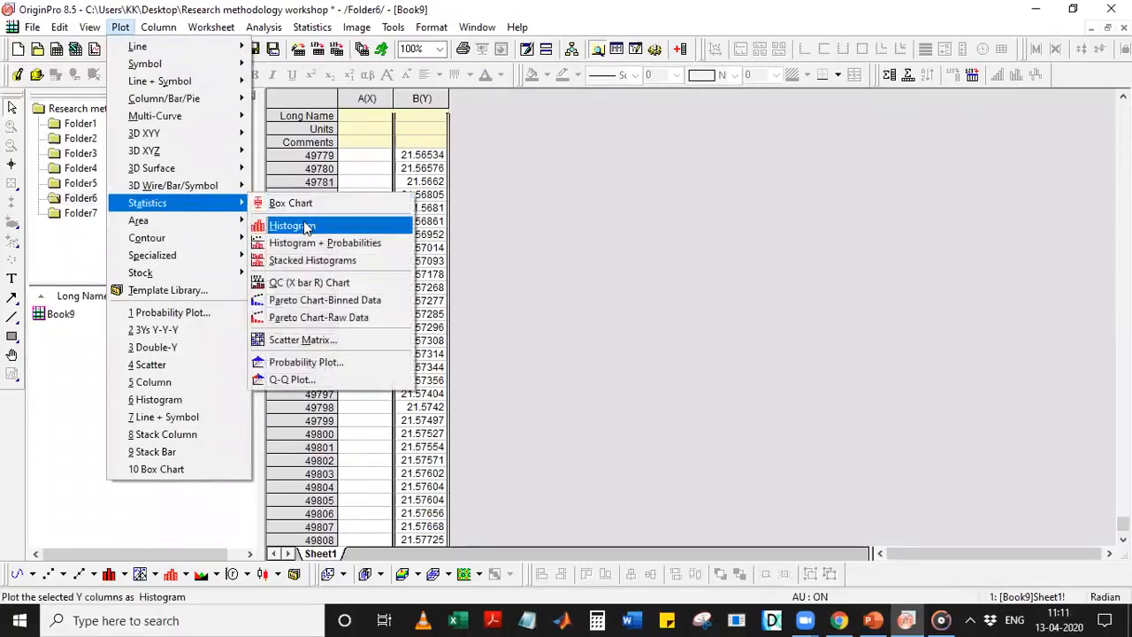
{"action": "left_click", "coordinate": [292, 227]}
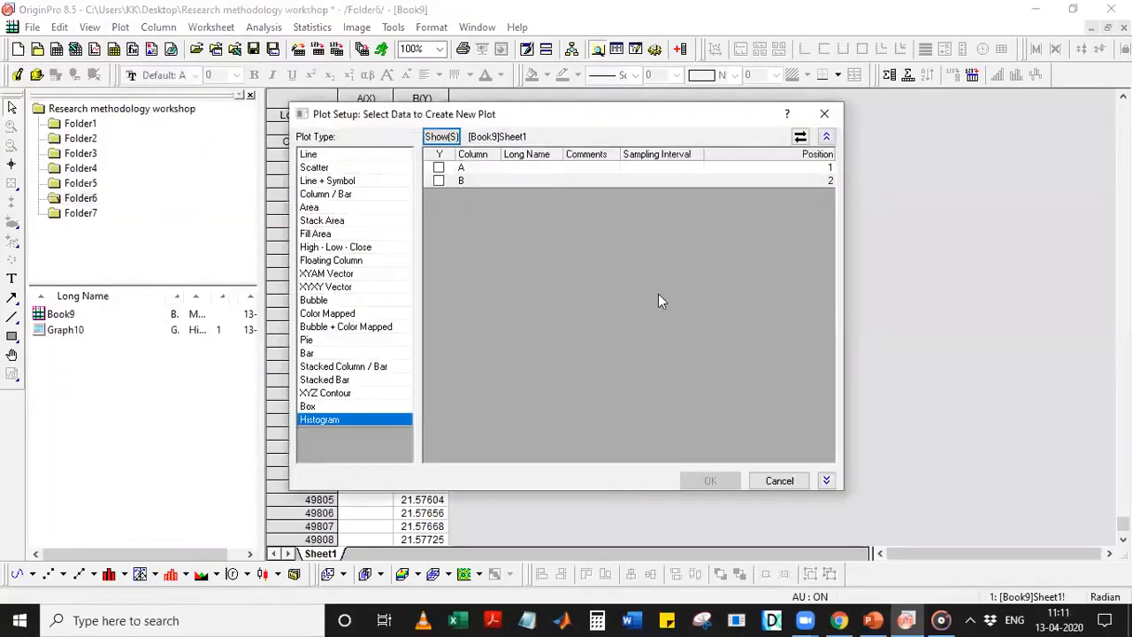
{"action": "left_click", "coordinate": [823, 115]}
Plot a histogram of column B from the Book9 worksheet
{"action": "left_click", "coordinate": [120, 26]}
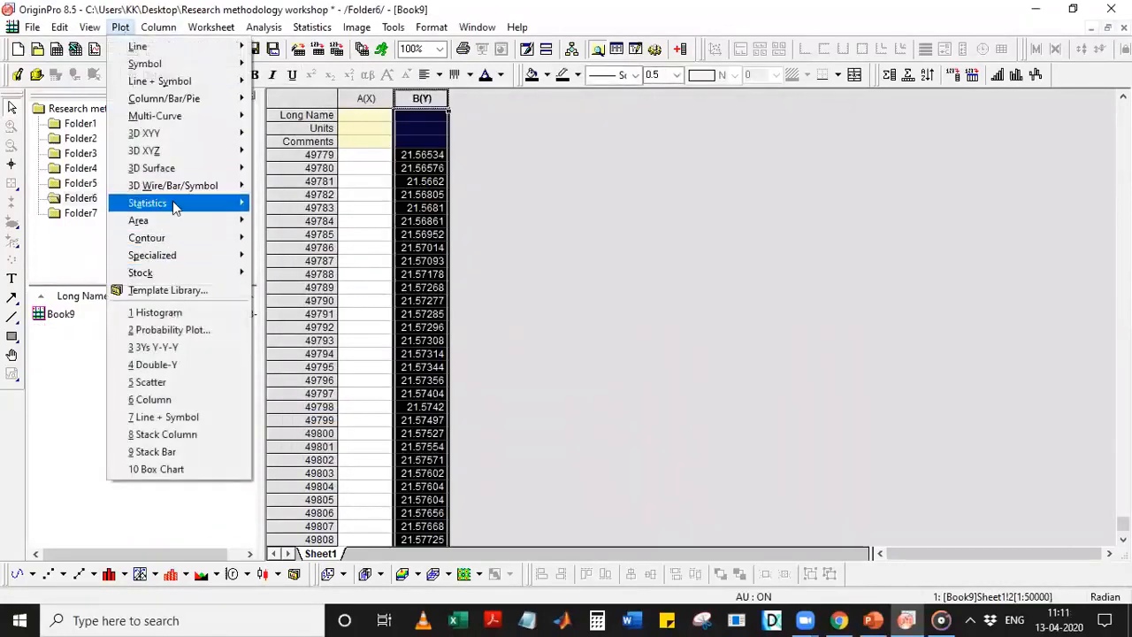
{"action": "mouse_move", "coordinate": [174, 204]}
{"action": "left_click", "coordinate": [274, 225]}
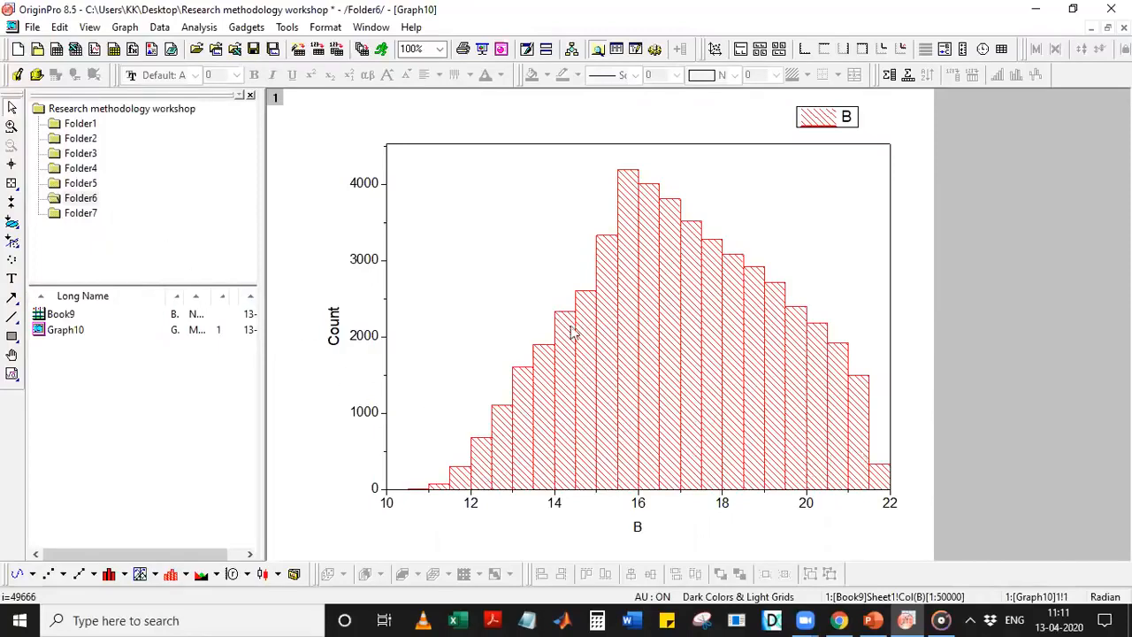
Turn off automatic binning for the column B histogram and set its bin size to 1
{"action": "left_click", "coordinate": [626, 396]}
{"action": "double_click", "coordinate": [626, 396]}
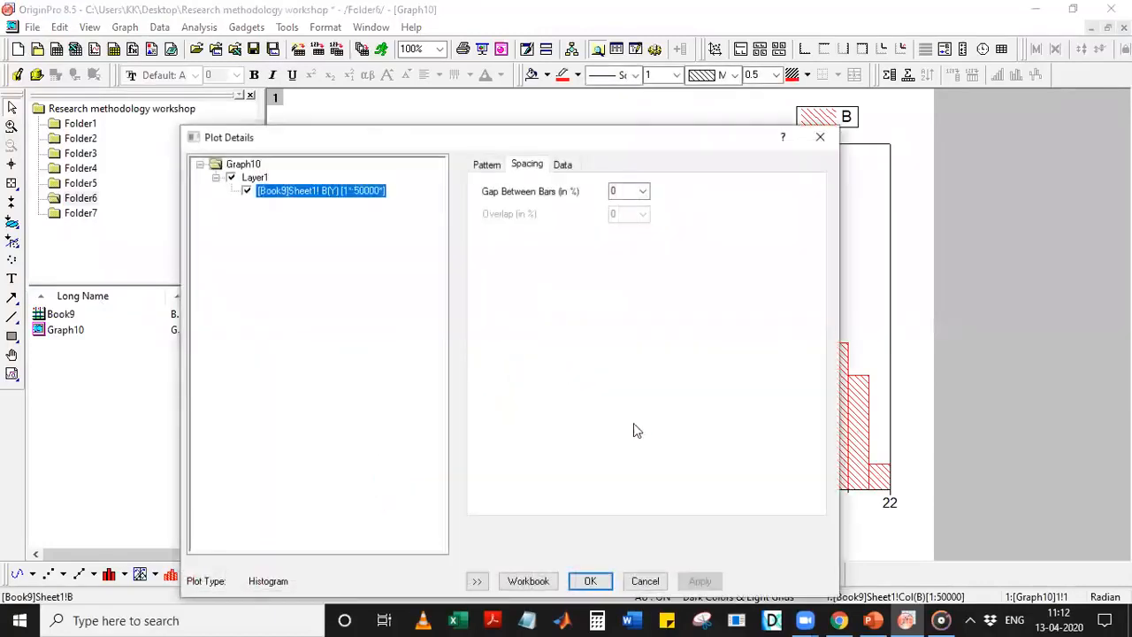
{"action": "left_click", "coordinate": [566, 168]}
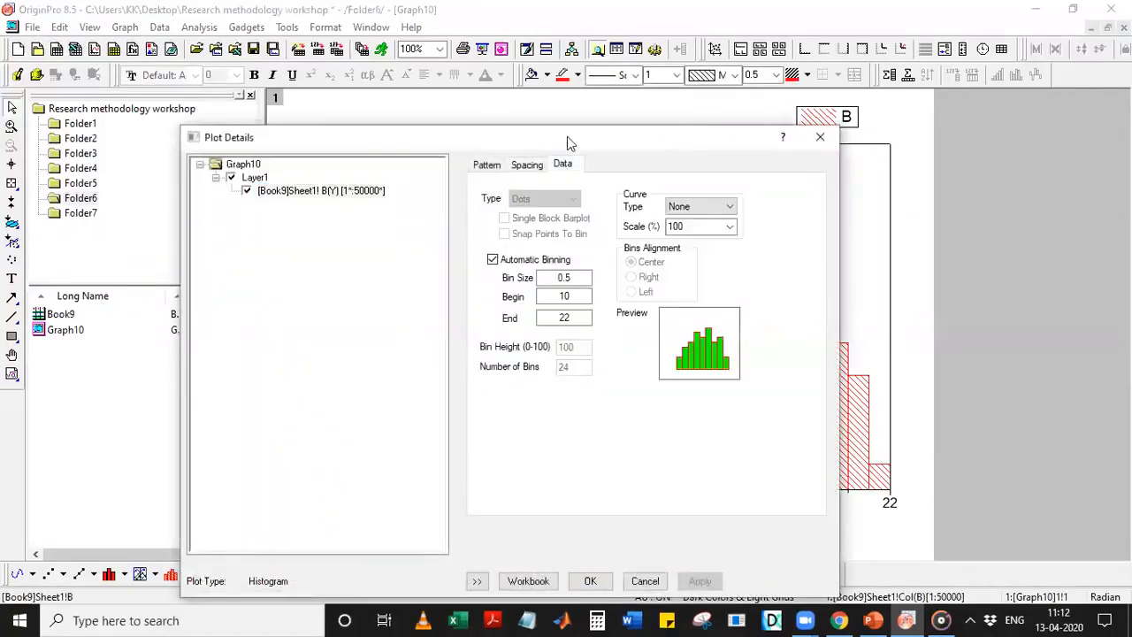
{"action": "left_click_drag", "start_coordinate": [570, 133], "coordinate": [299, 68]}
{"action": "left_click", "coordinate": [248, 200]}
{"action": "double_click", "coordinate": [309, 214]}
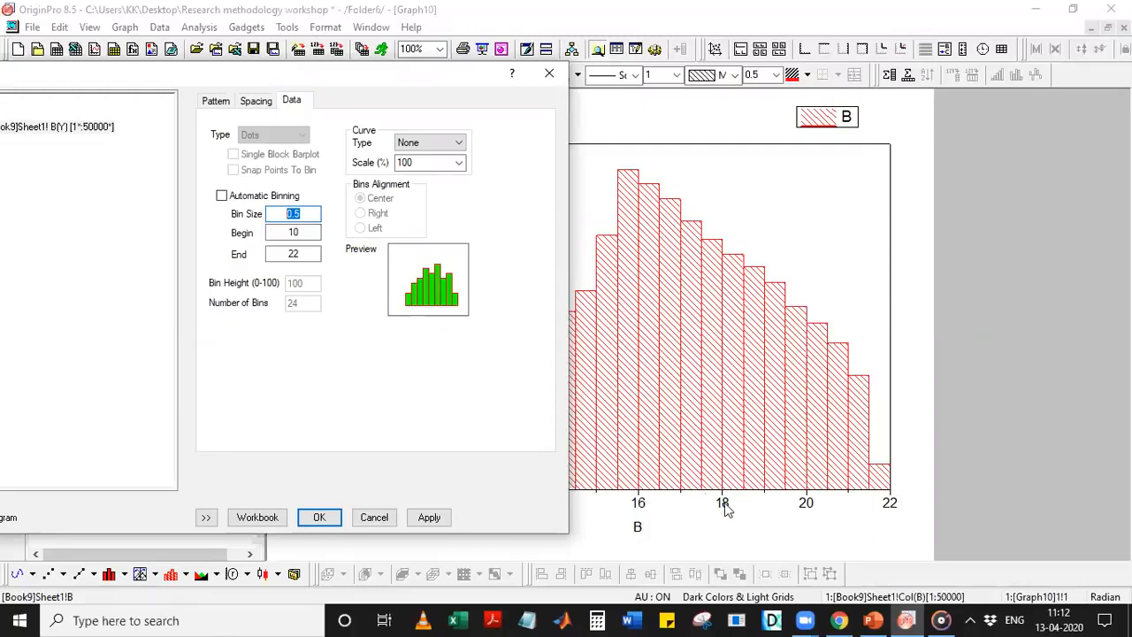
{"action": "type", "text": "1"}
{"action": "left_click", "coordinate": [429, 520]}
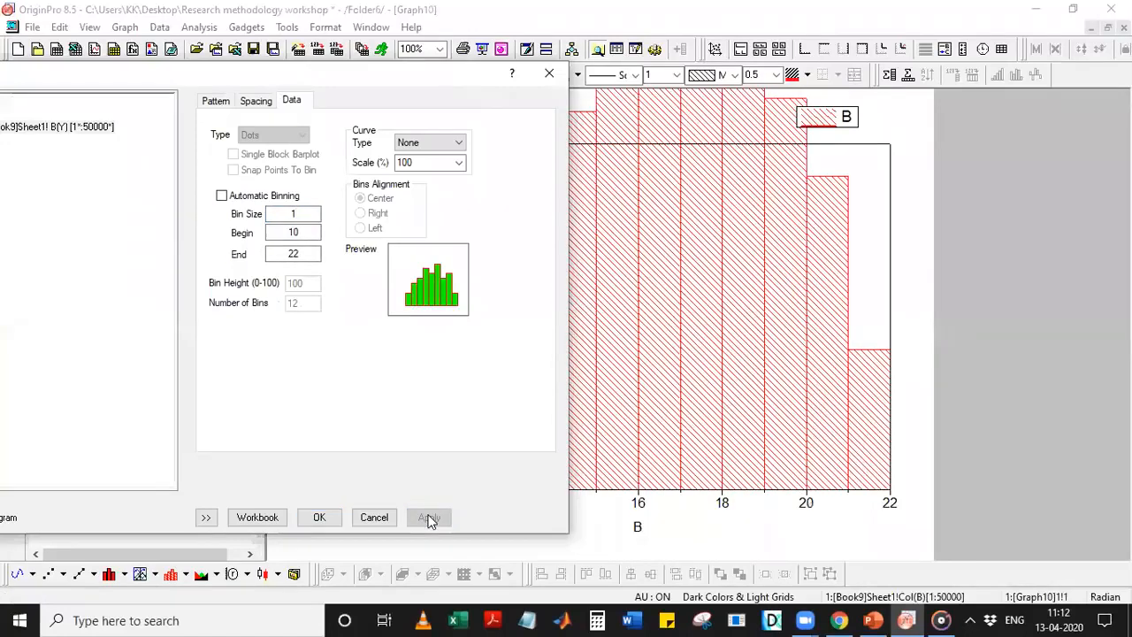
{"action": "left_click", "coordinate": [548, 73]}
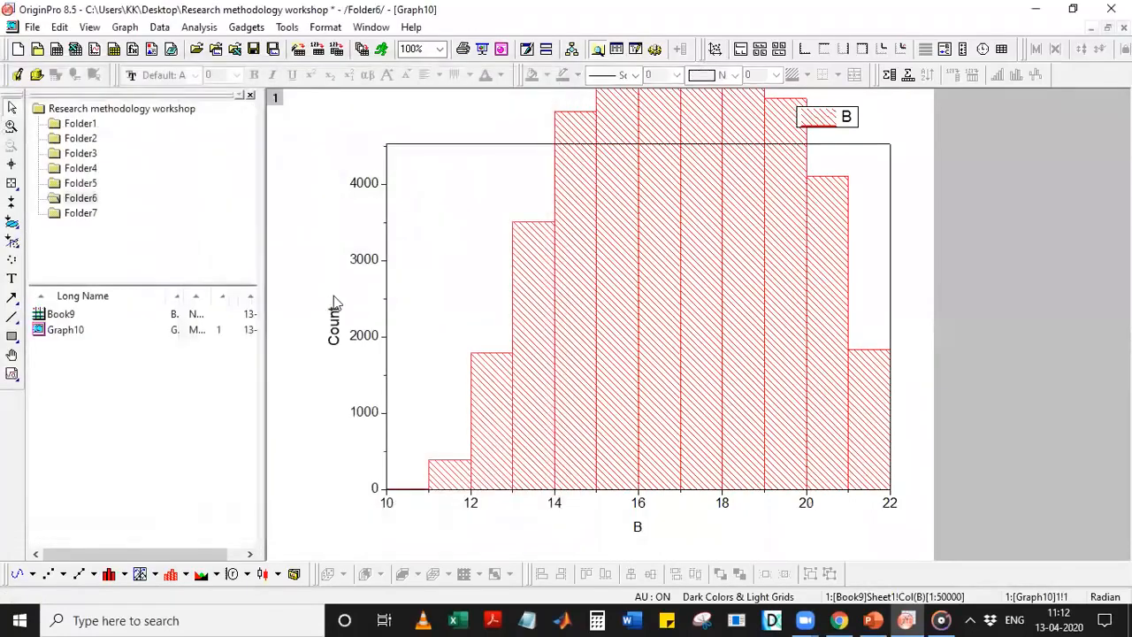
Set the upper limit of the histogram's vertical Count axis to 10000
{"action": "double_click", "coordinate": [360, 342]}
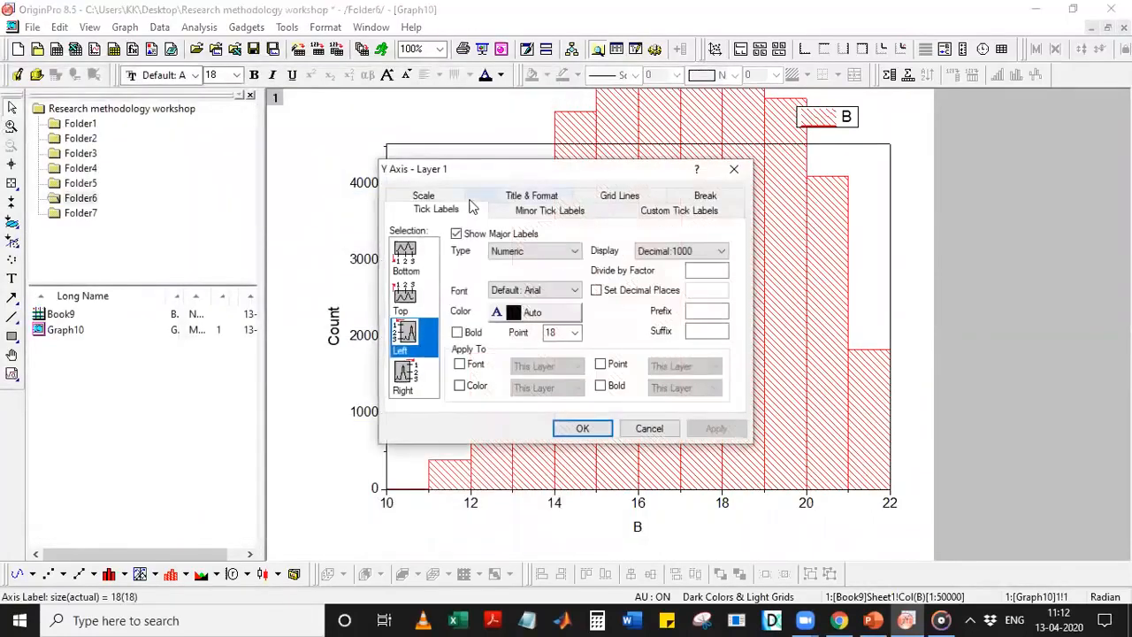
{"action": "left_click", "coordinate": [237, 197]}
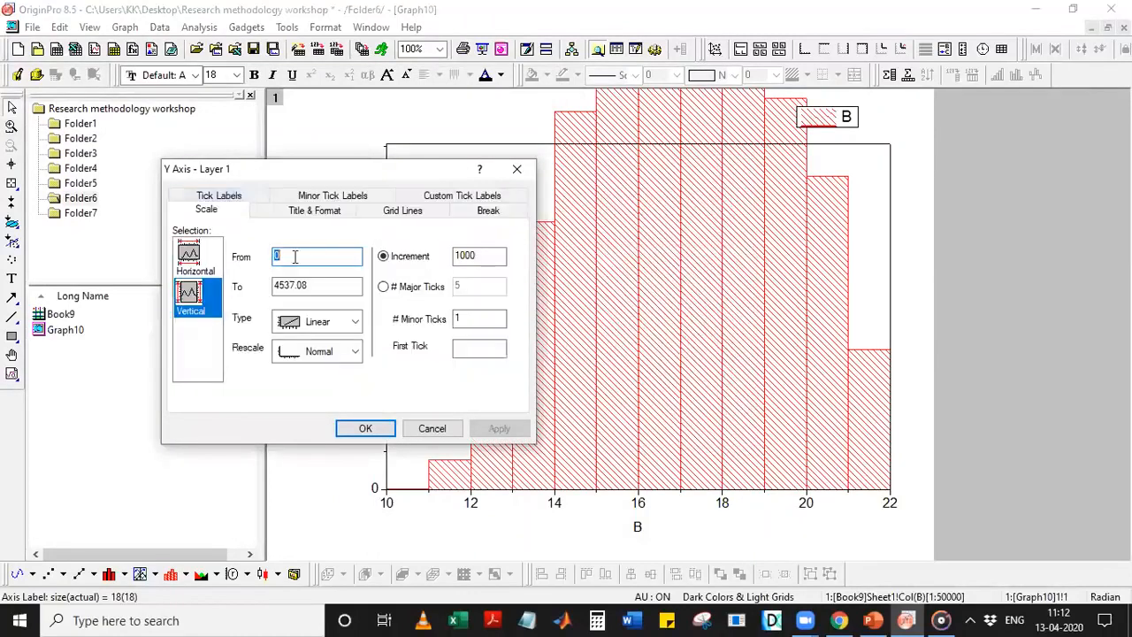
{"action": "key", "text": "Tab"}
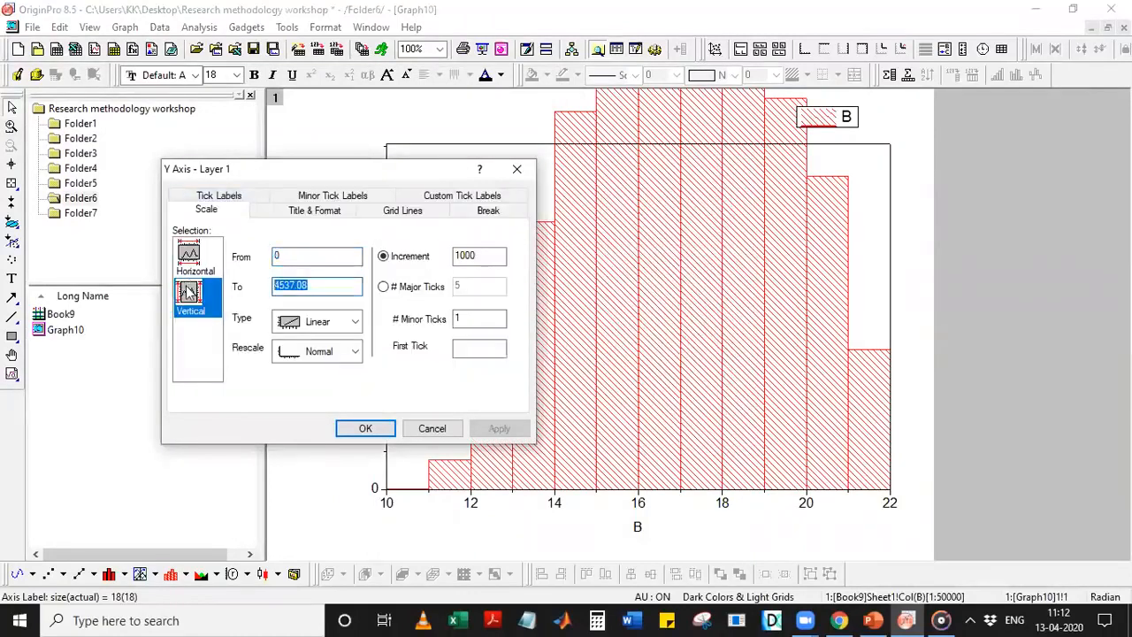
{"action": "type", "text": "10000"}
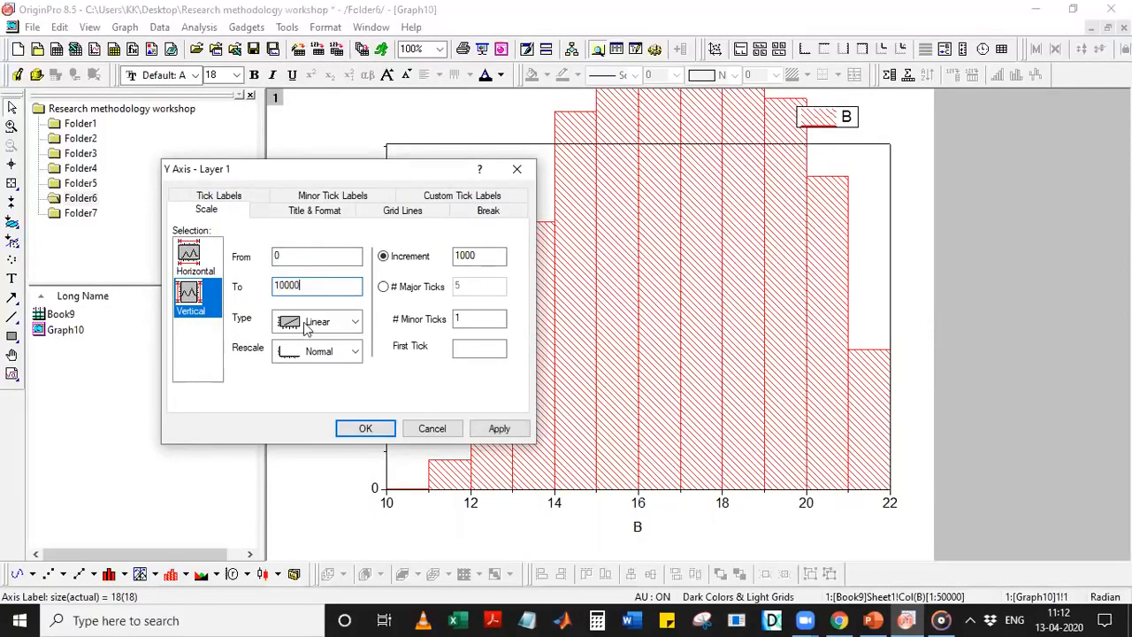
{"action": "left_click", "coordinate": [499, 428]}
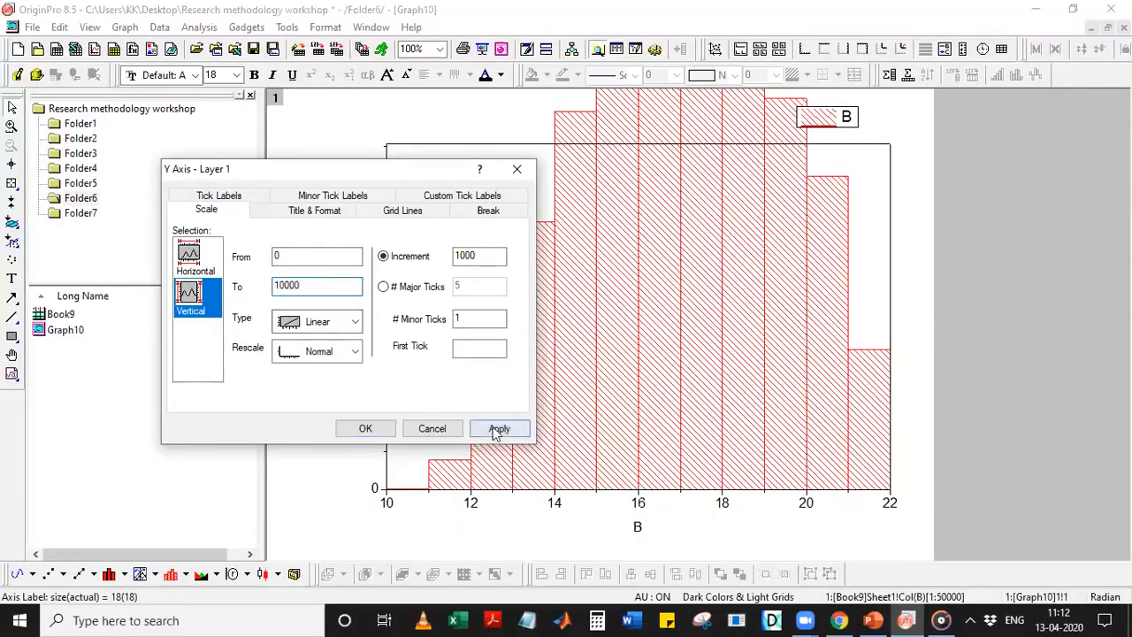
{"action": "left_click", "coordinate": [516, 169]}
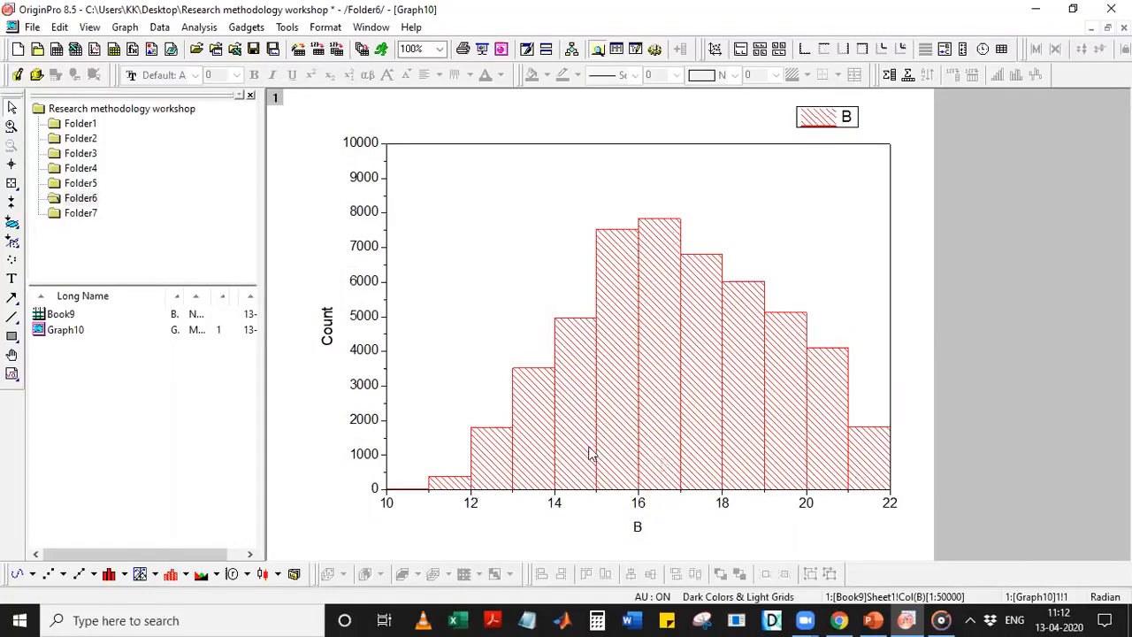
Overlay a Normal distribution curve on the column B histogram
{"action": "double_click", "coordinate": [612, 376]}
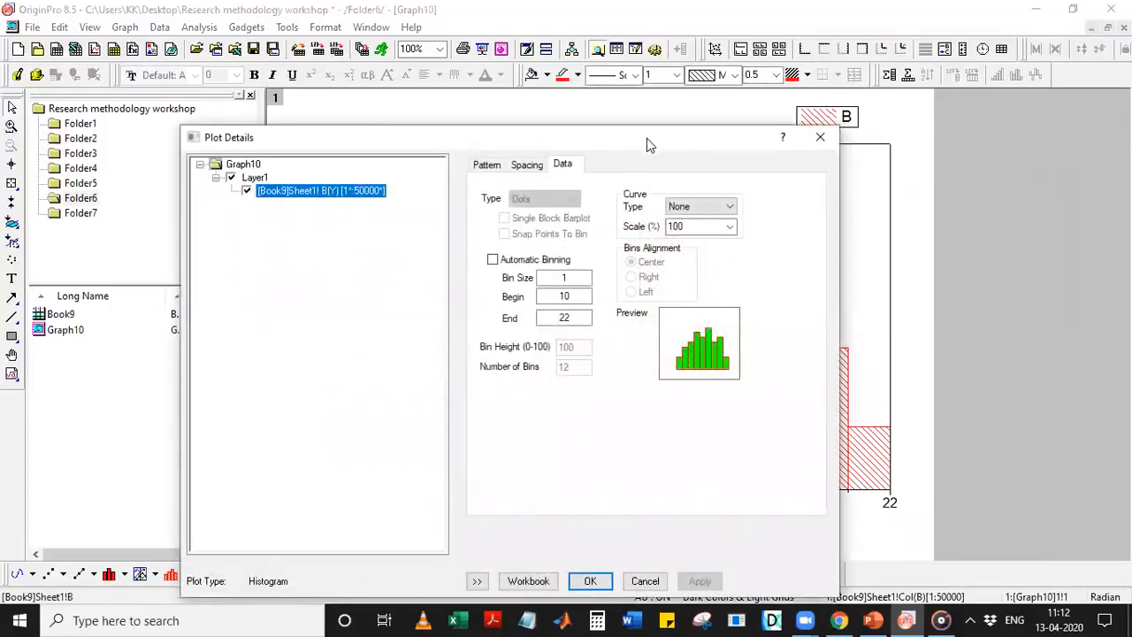
{"action": "left_click_drag", "start_coordinate": [647, 138], "coordinate": [399, 63]}
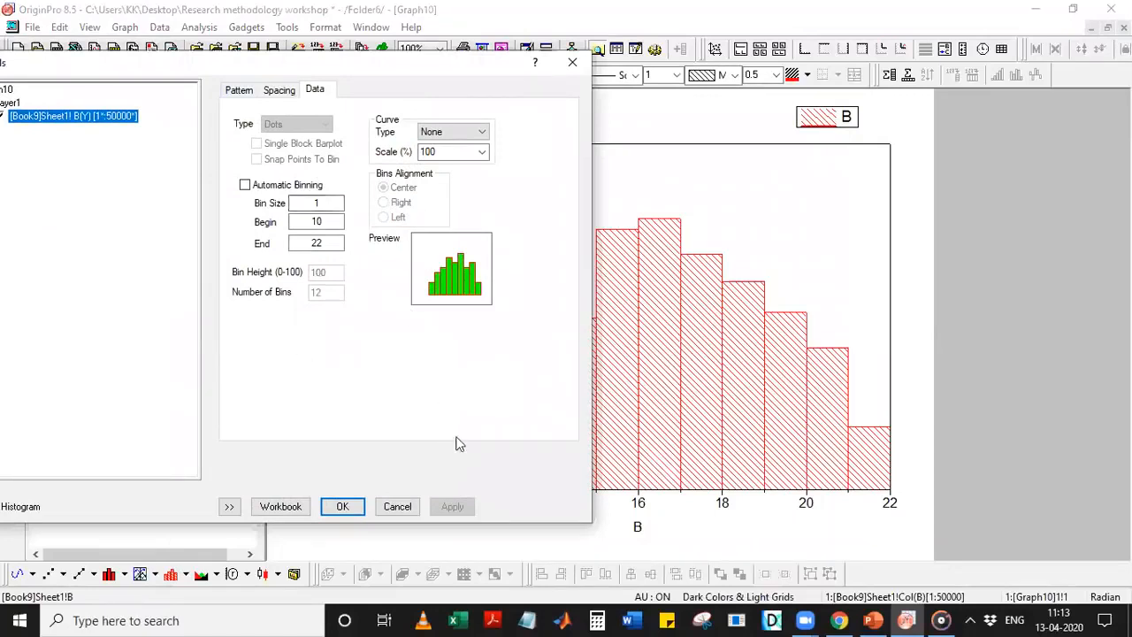
{"action": "left_click", "coordinate": [448, 132]}
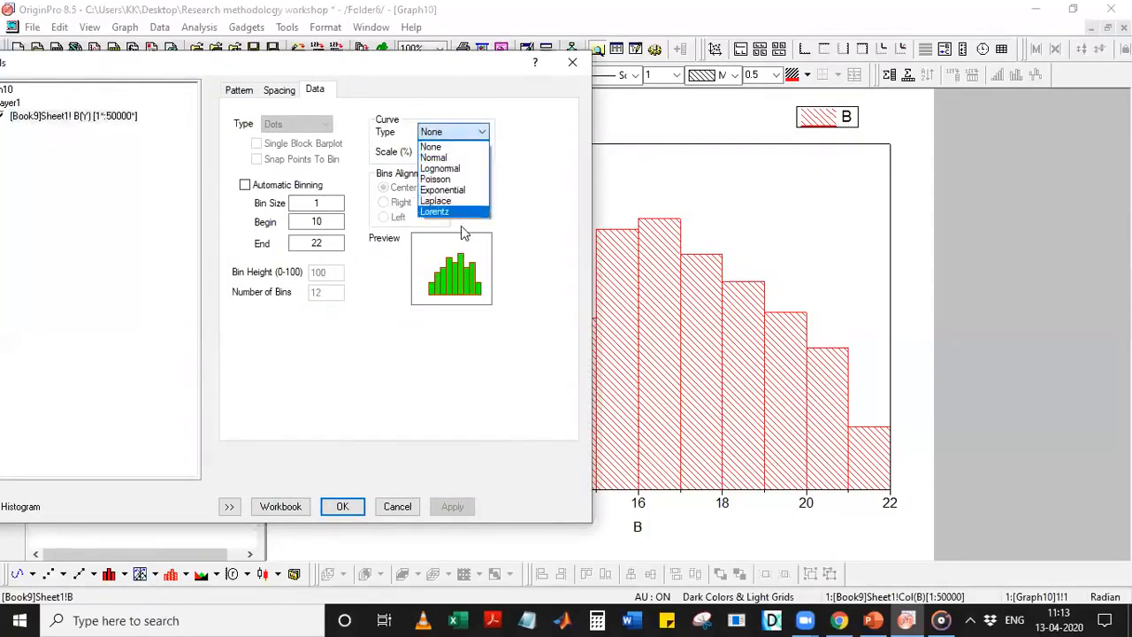
{"action": "left_click", "coordinate": [453, 159]}
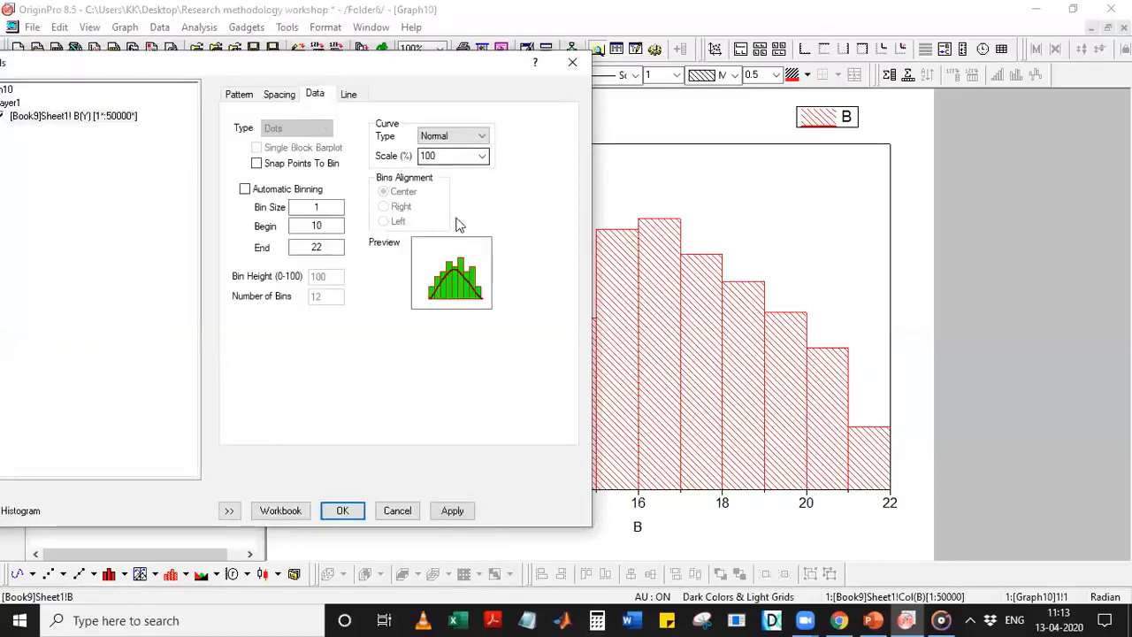
{"action": "left_click", "coordinate": [448, 513]}
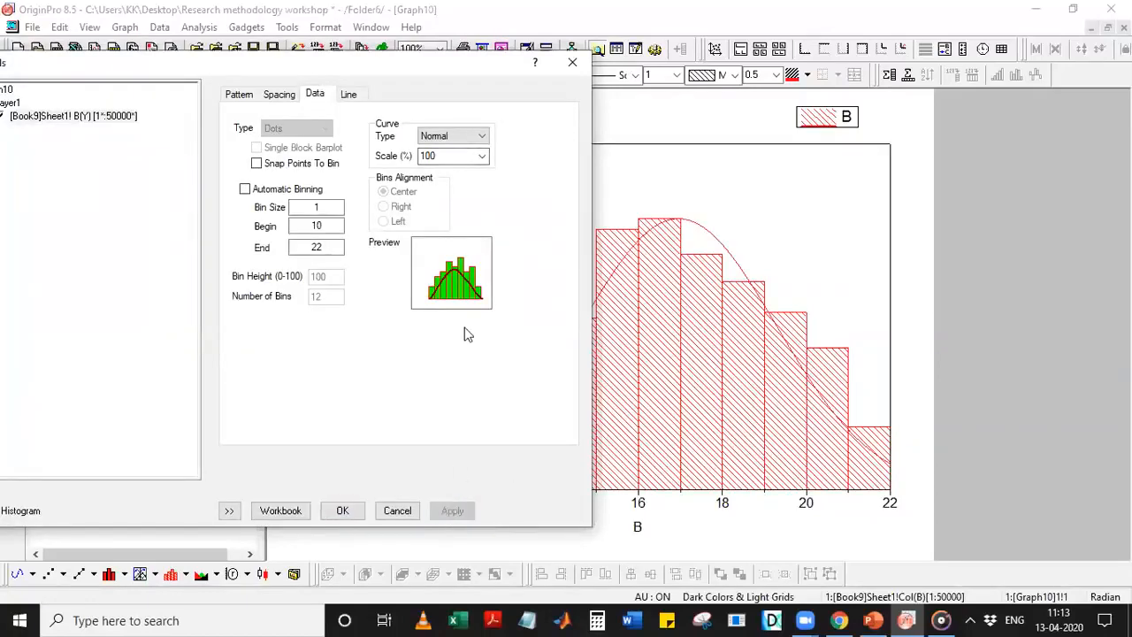
Format the histogram's normal curve as a blue line with a width of 5
{"action": "left_click_drag", "start_coordinate": [457, 70], "coordinate": [345, 72]}
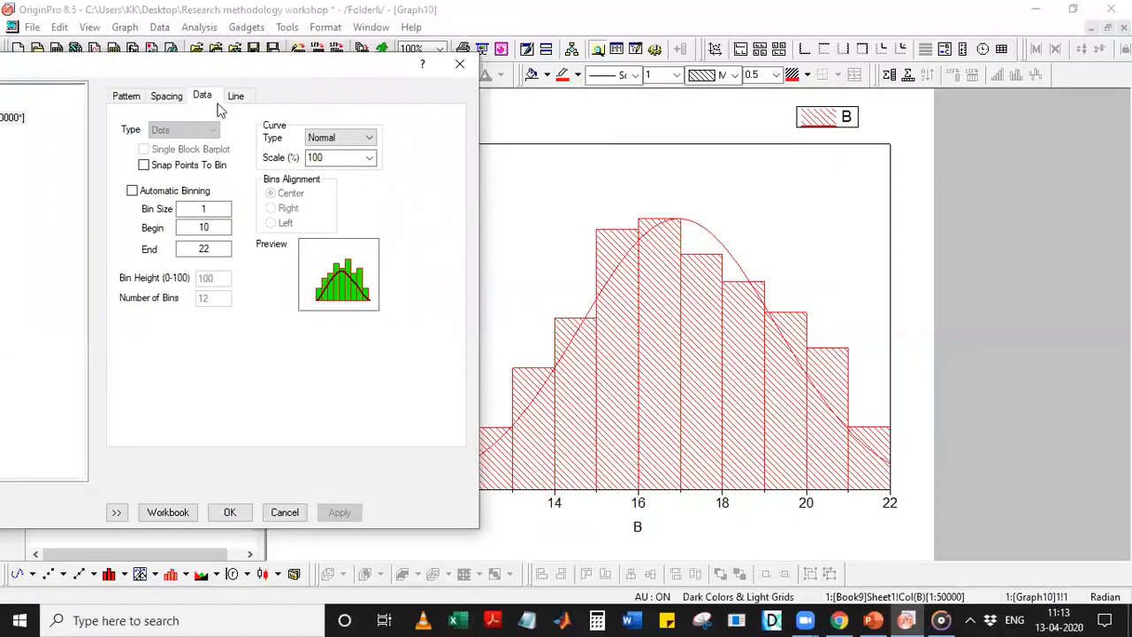
{"action": "left_click", "coordinate": [350, 144]}
{"action": "left_click", "coordinate": [236, 98]}
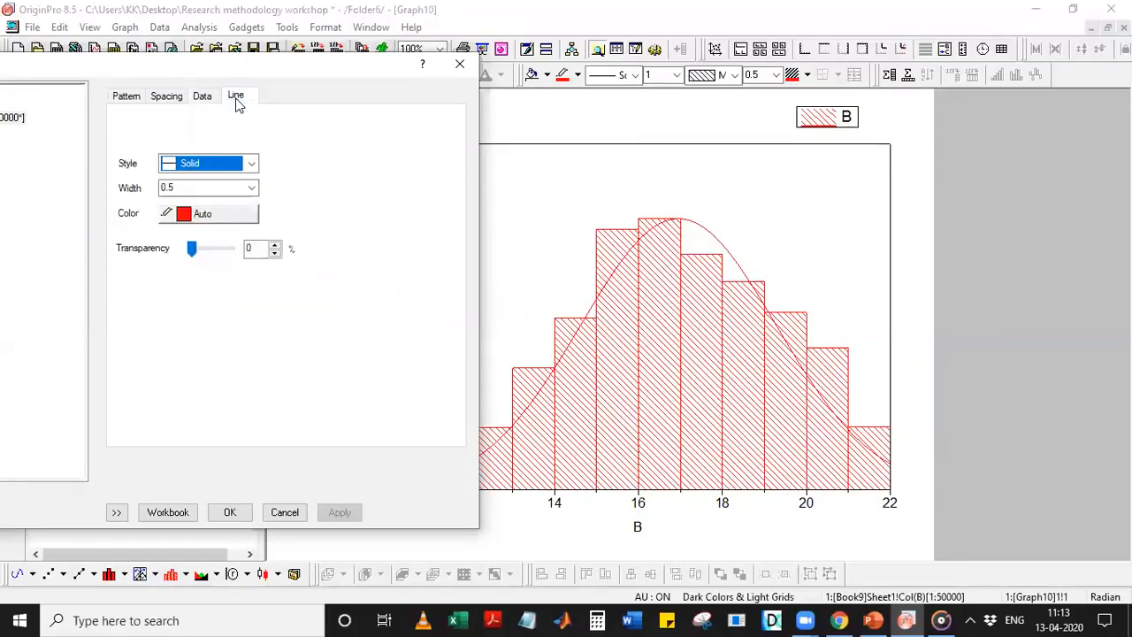
{"action": "left_click", "coordinate": [252, 189]}
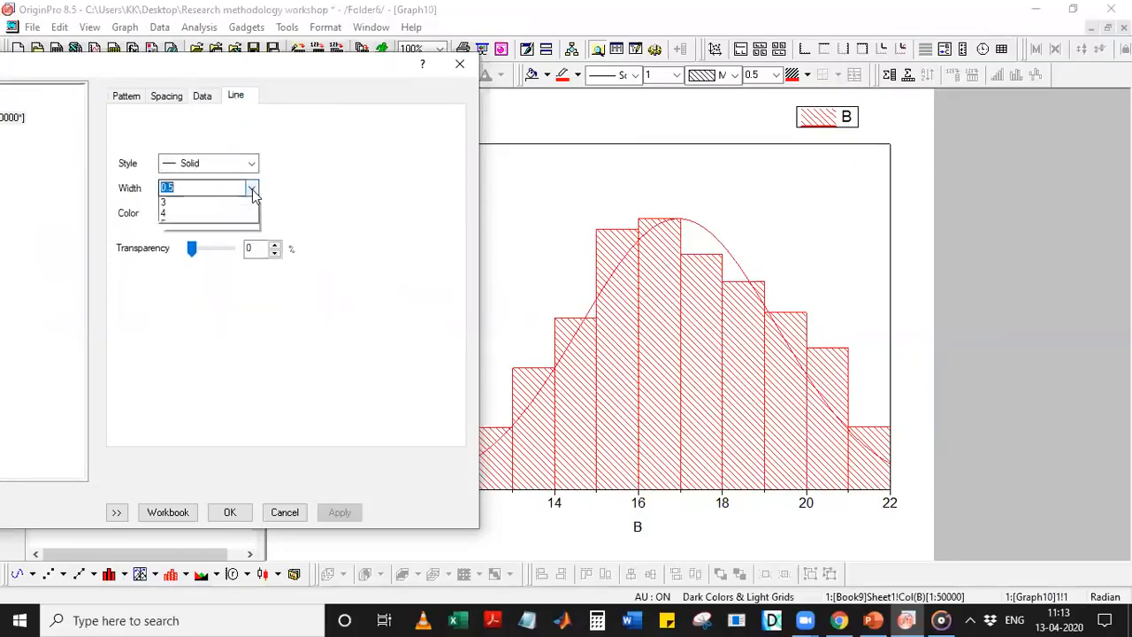
{"action": "left_click", "coordinate": [227, 291]}
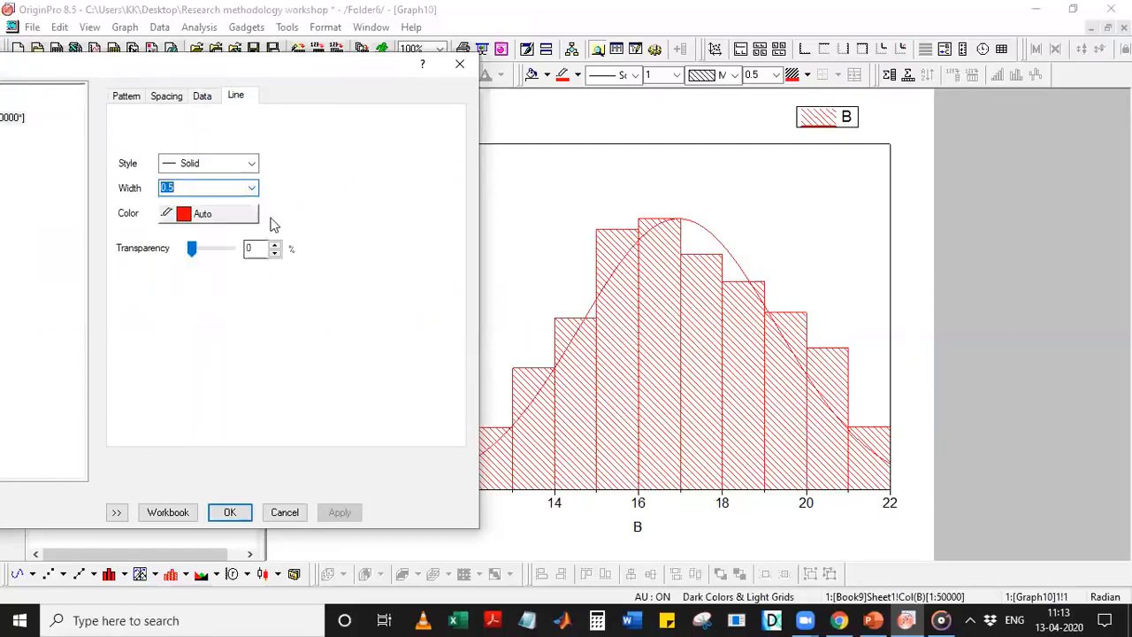
{"action": "left_click", "coordinate": [252, 189]}
{"action": "left_click", "coordinate": [196, 279]}
{"action": "left_click", "coordinate": [205, 216]}
{"action": "left_click", "coordinate": [221, 262]}
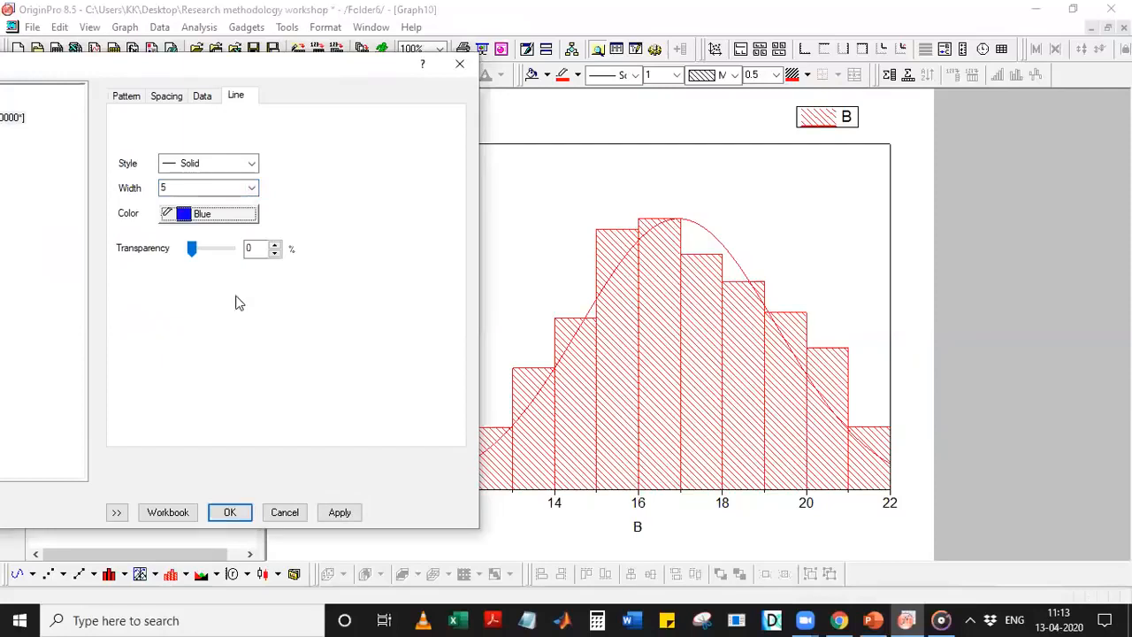
{"action": "left_click", "coordinate": [340, 515]}
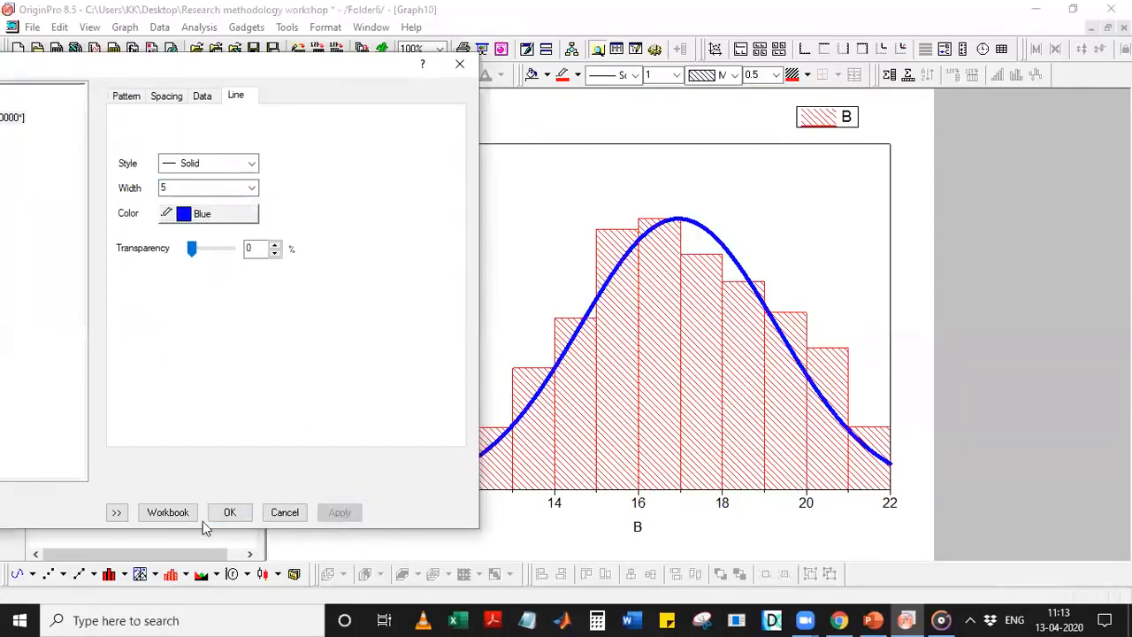
{"action": "left_click", "coordinate": [229, 513]}
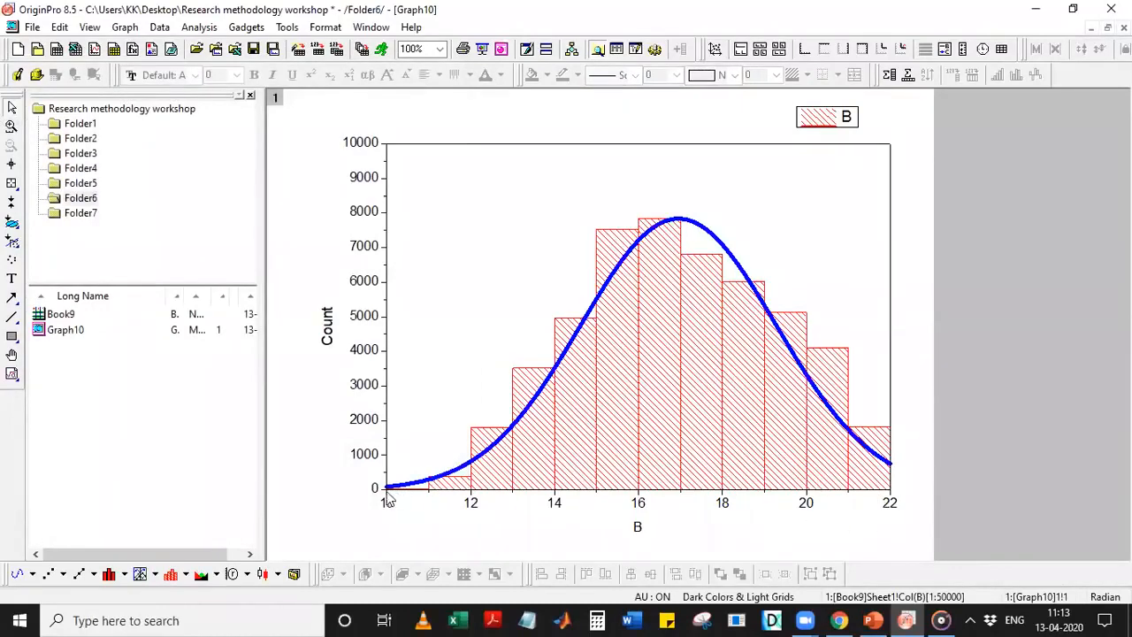
Set the upper limit of the histogram's horizontal axis to 24
{"action": "double_click", "coordinate": [890, 506]}
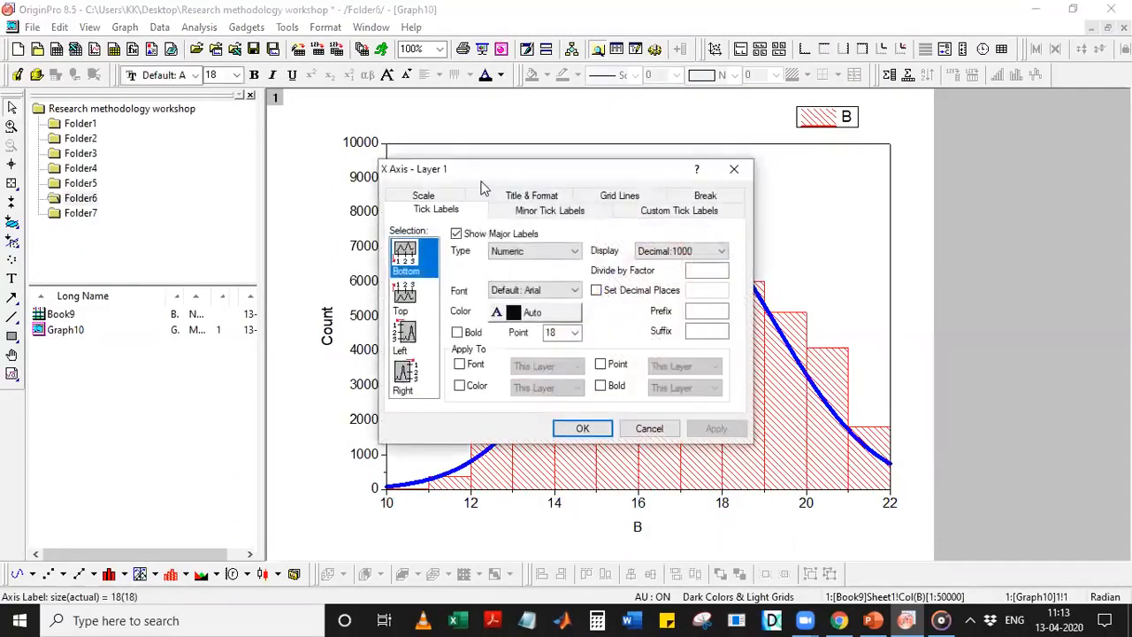
{"action": "left_click_drag", "start_coordinate": [487, 167], "coordinate": [417, 158]}
{"action": "left_click", "coordinate": [353, 186]}
{"action": "left_click_drag", "start_coordinate": [443, 276], "coordinate": [358, 288]}
{"action": "type", "text": "24"}
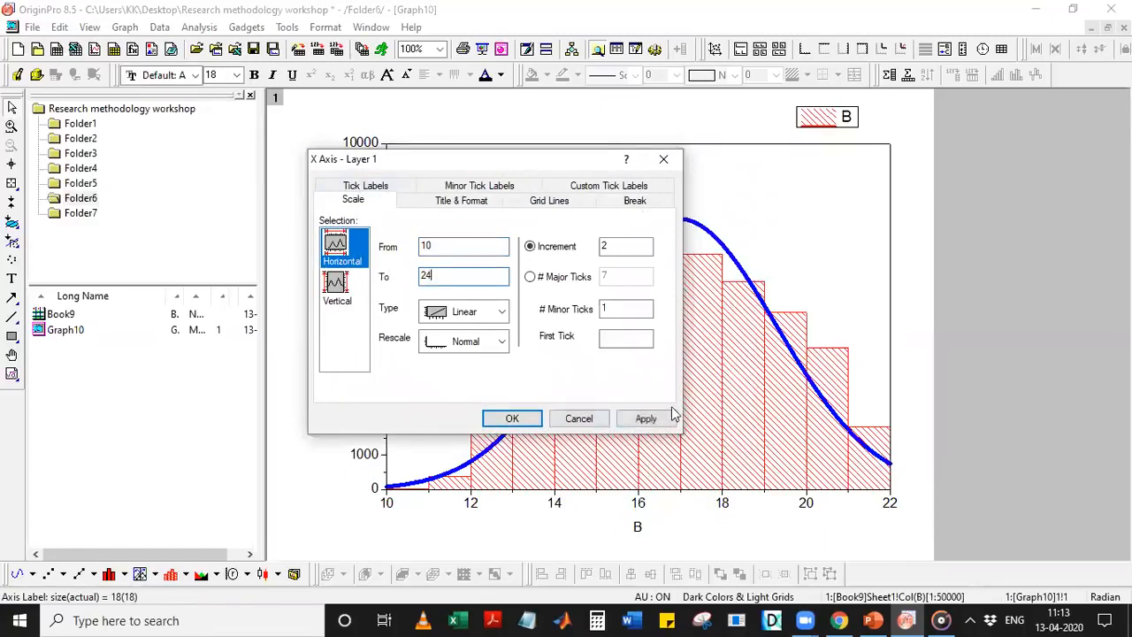
{"action": "left_click", "coordinate": [652, 416]}
{"action": "left_click", "coordinate": [512, 419]}
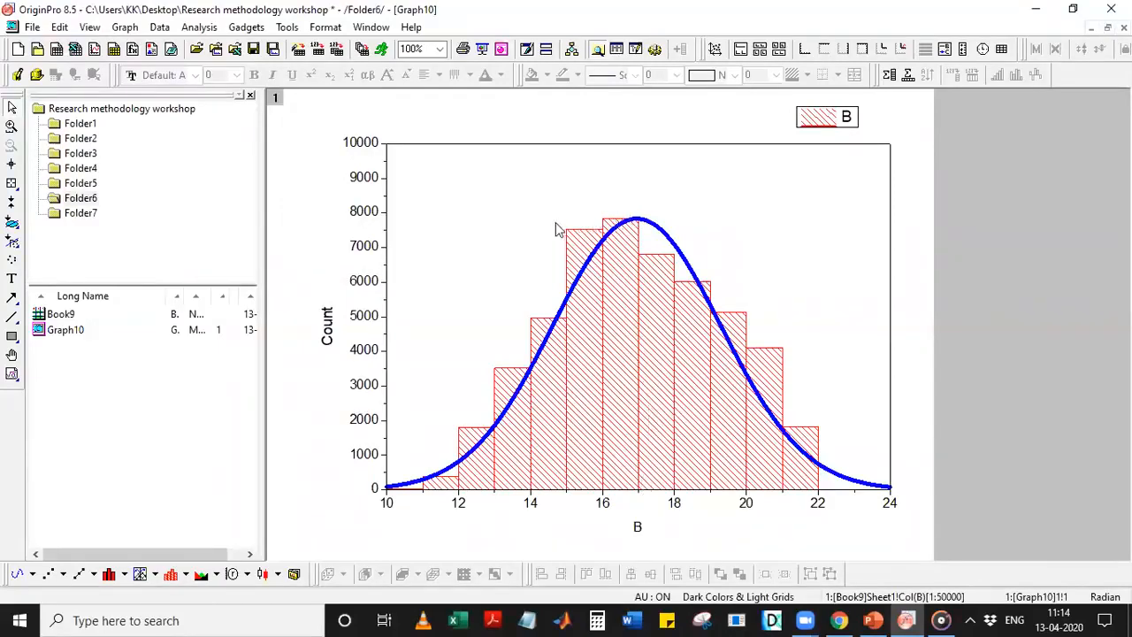
Create a normal probability plot of column B from the Book9 worksheet
{"action": "double_click", "coordinate": [61, 316]}
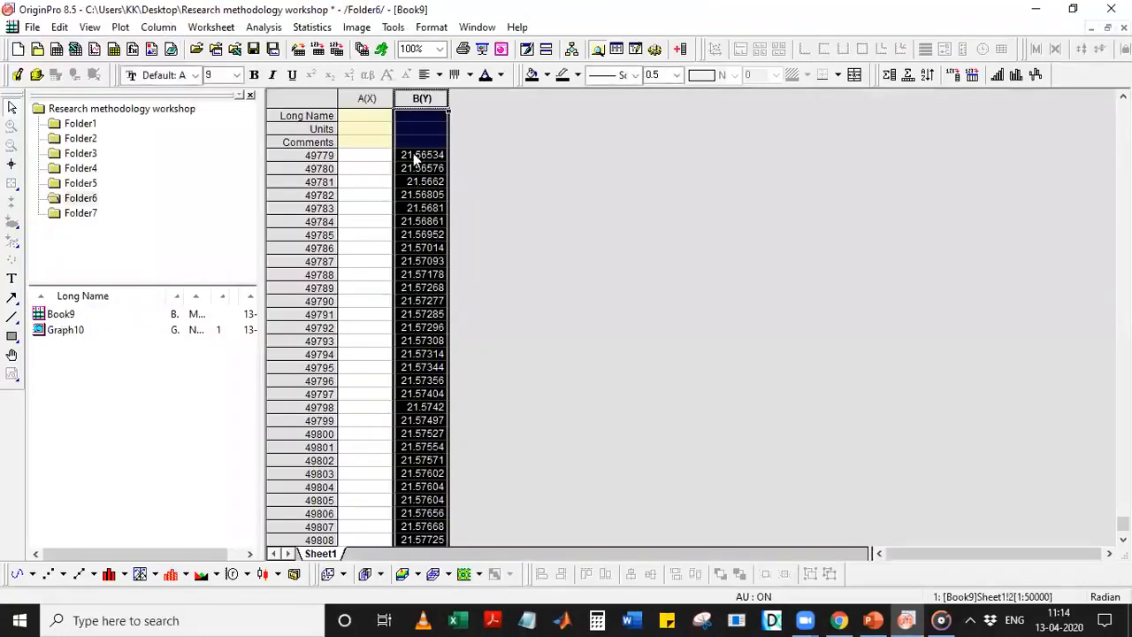
{"action": "left_click", "coordinate": [122, 28]}
{"action": "mouse_move", "coordinate": [152, 158]}
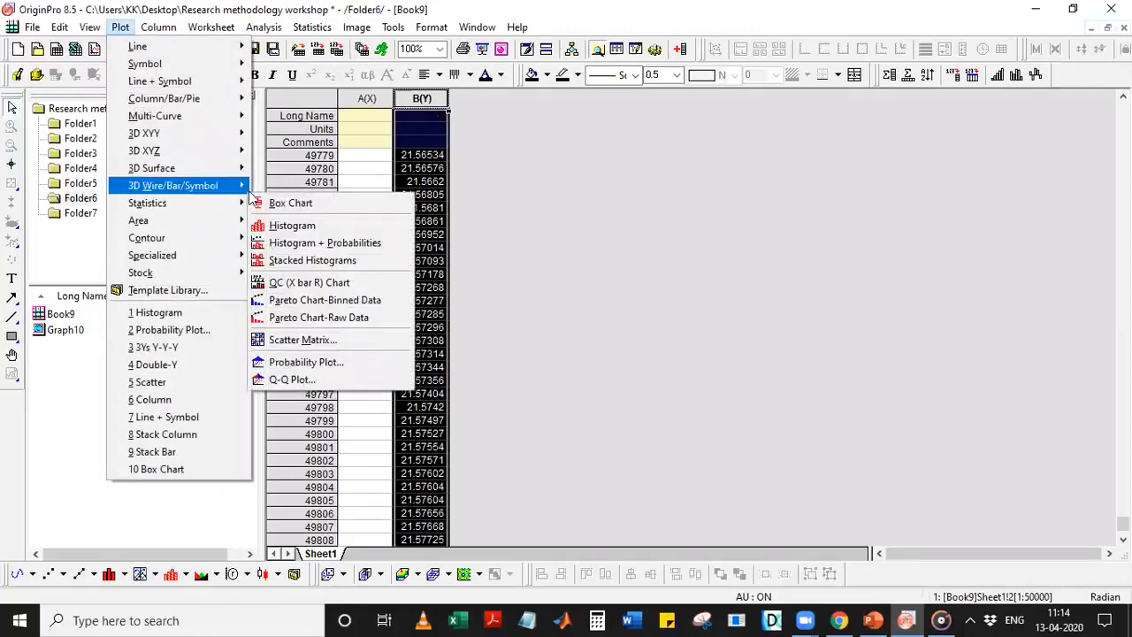
{"action": "mouse_move", "coordinate": [215, 205]}
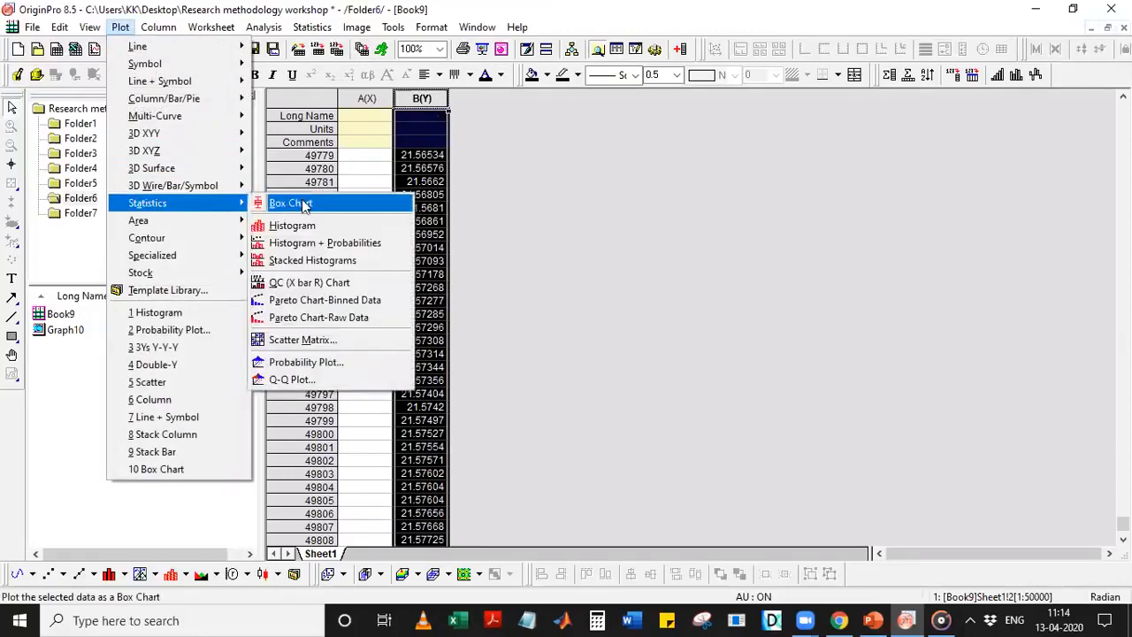
{"action": "left_click", "coordinate": [304, 362]}
{"action": "left_click", "coordinate": [621, 449]}
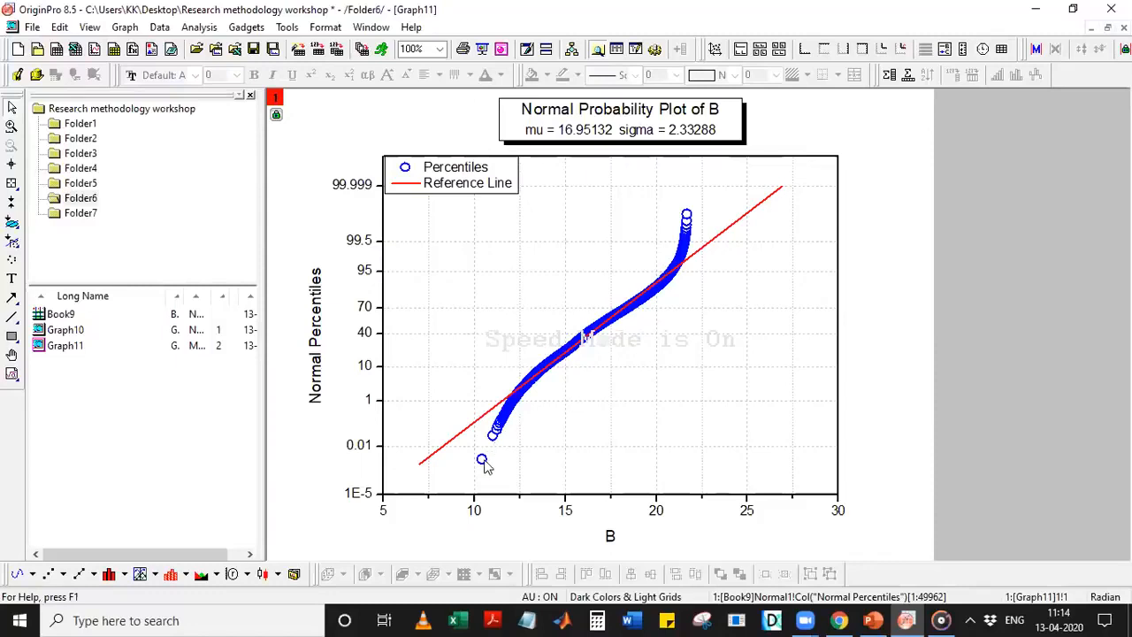
Examine the column B percentiles against the reference line, and reopen the Graph10 histogram for comparison
{"action": "left_click", "coordinate": [499, 395]}
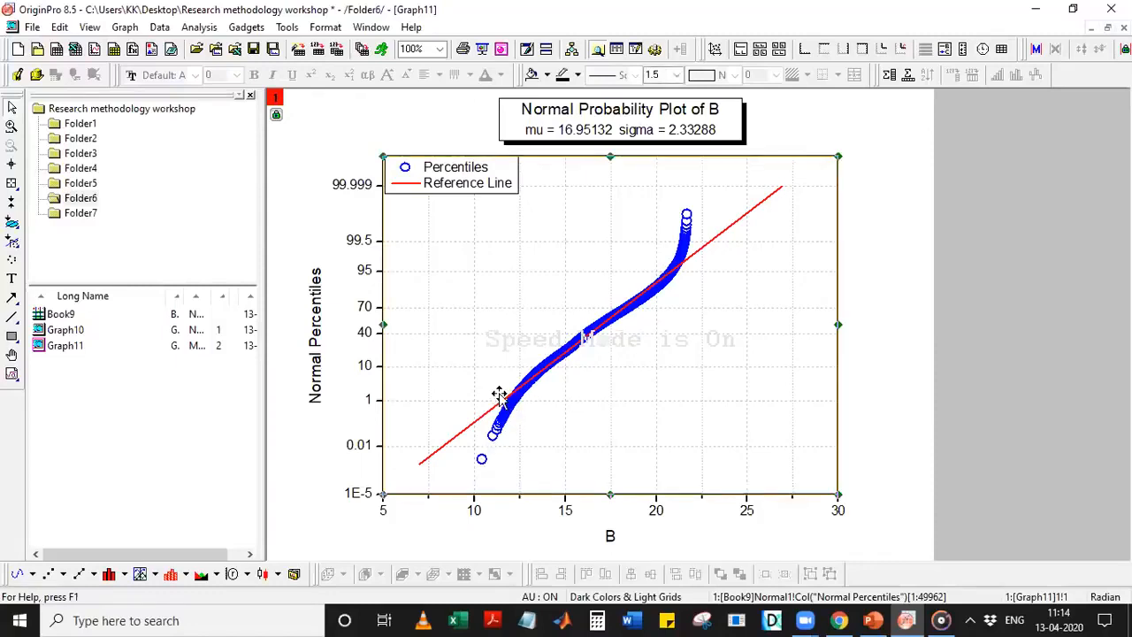
{"action": "left_click", "coordinate": [506, 403]}
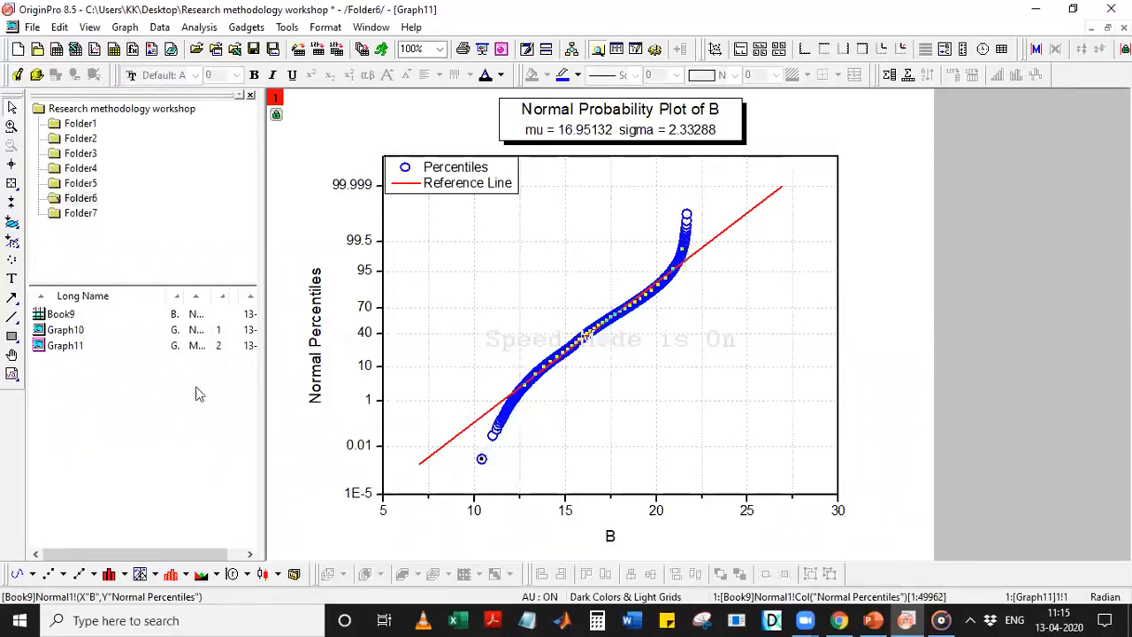
{"action": "double_click", "coordinate": [80, 333]}
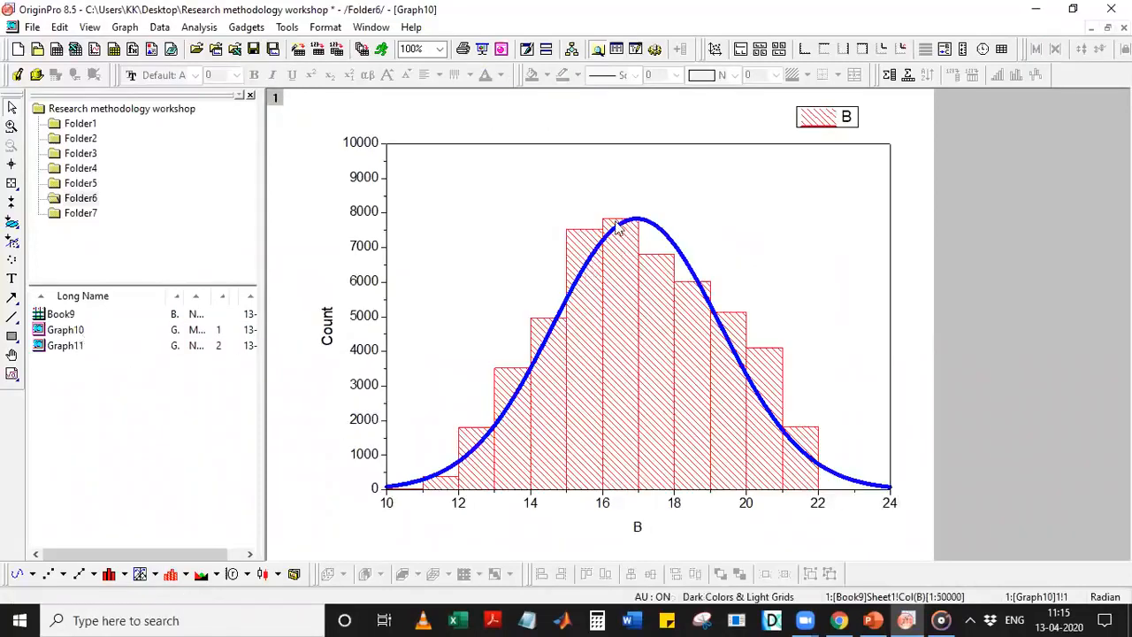